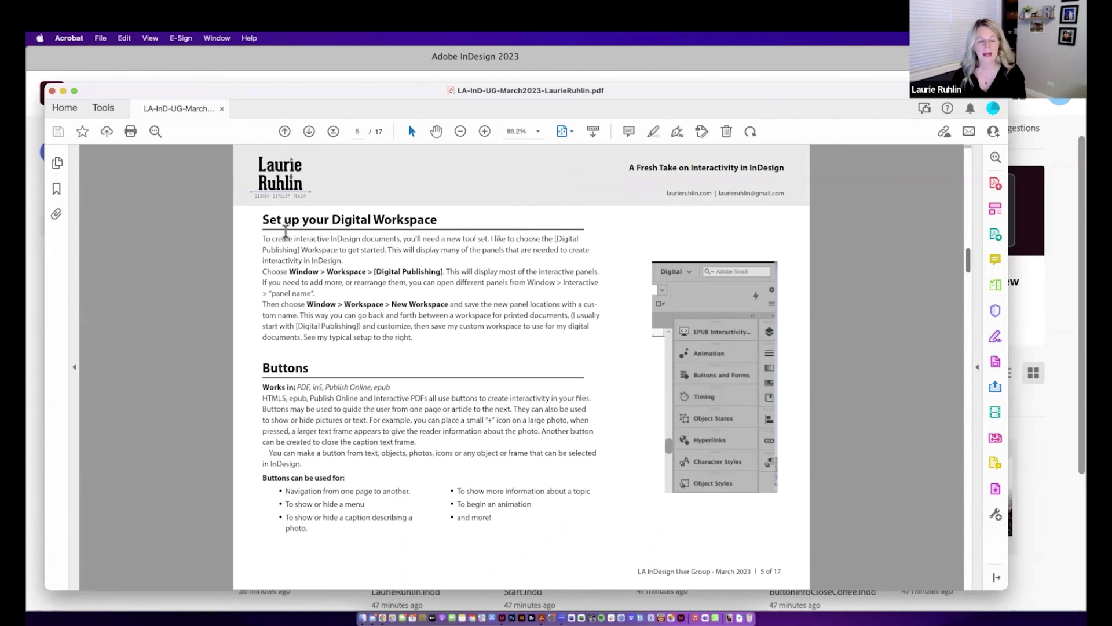
- Mark the 'Set up your Digital Workspace' heading in the Acrobat handout, then bring InDesign's Home screen forward
{"action": "left_click_drag", "start_coordinate": [260, 217], "coordinate": [441, 219]}
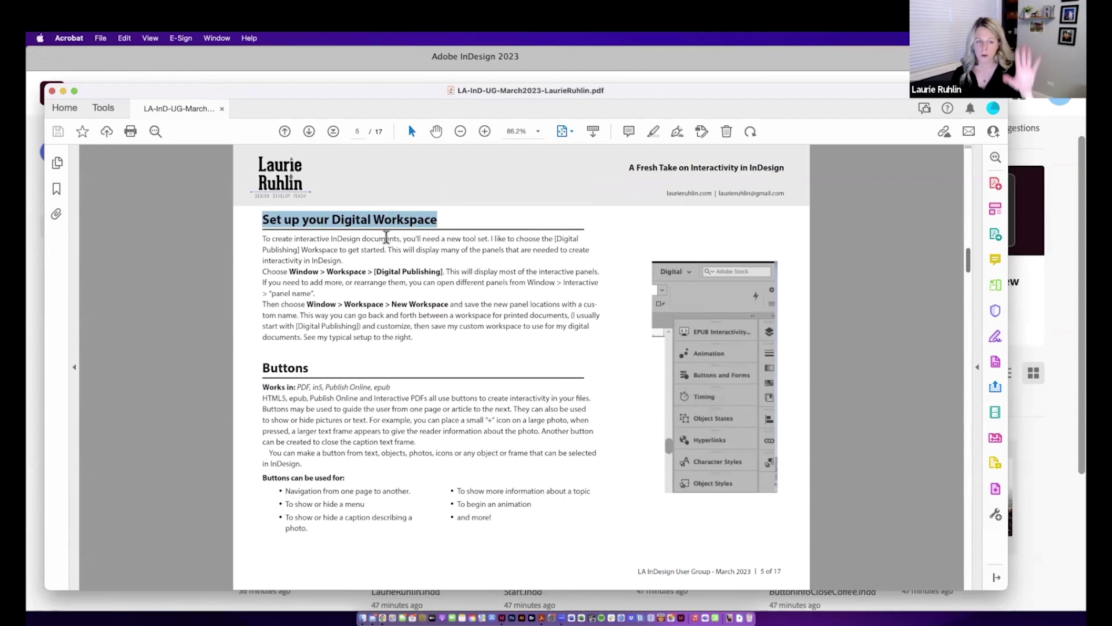
{"action": "left_click_drag", "start_coordinate": [243, 90], "coordinate": [759, 296]}
{"action": "left_click", "coordinate": [355, 429]}
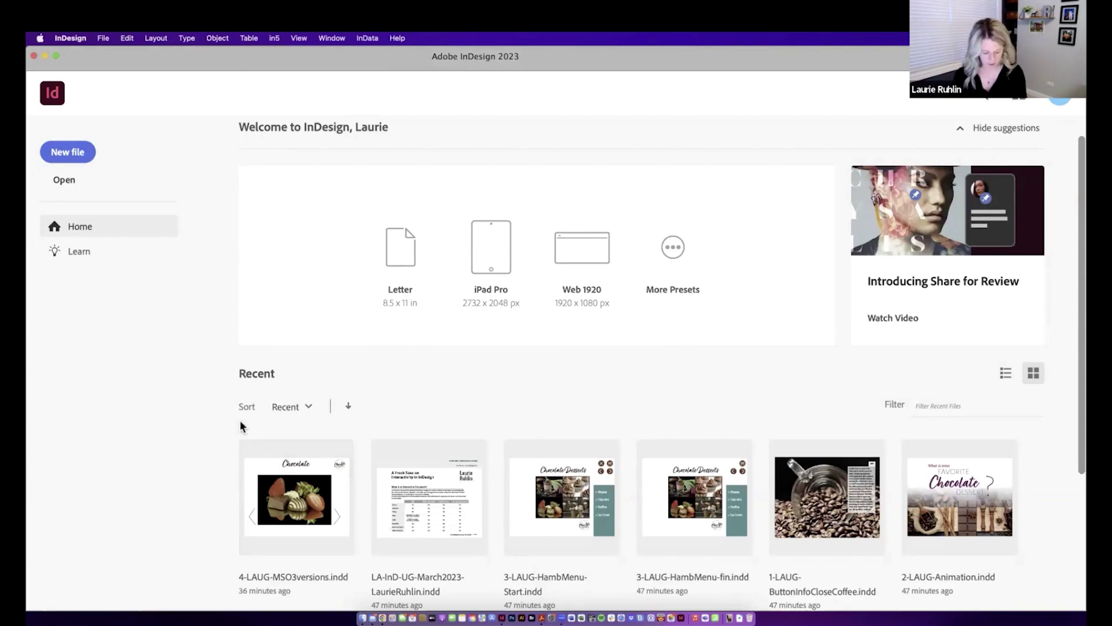
- Create a new landscape document with Facing Pages turned off
{"action": "key", "text": "super+n"}
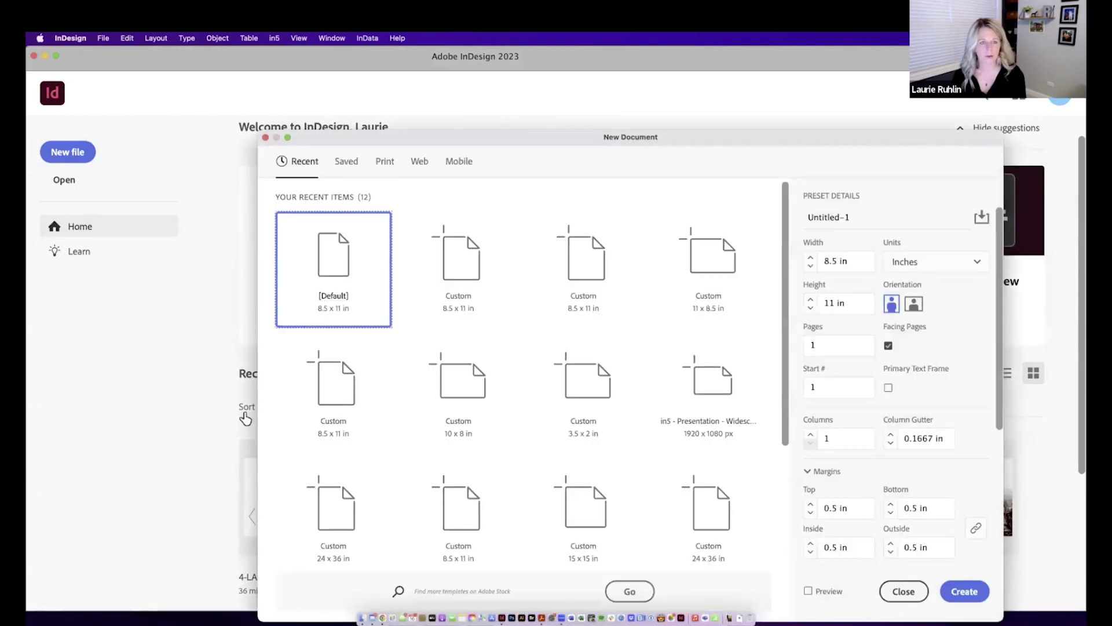
{"action": "left_click", "coordinate": [888, 345]}
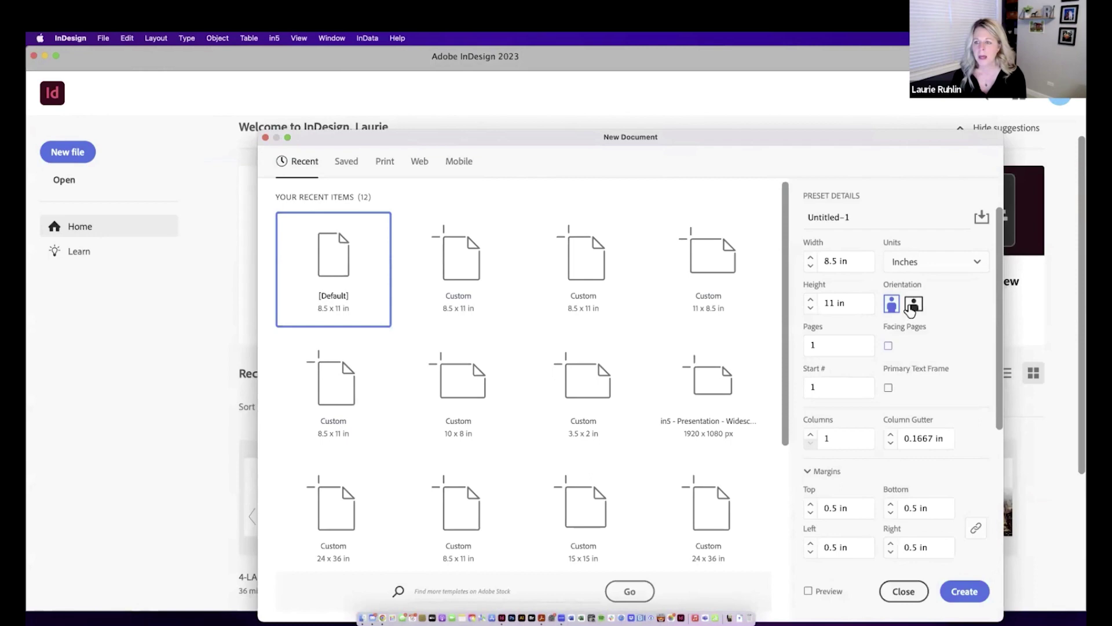
{"action": "left_click", "coordinate": [911, 306]}
{"action": "left_click", "coordinate": [945, 591]}
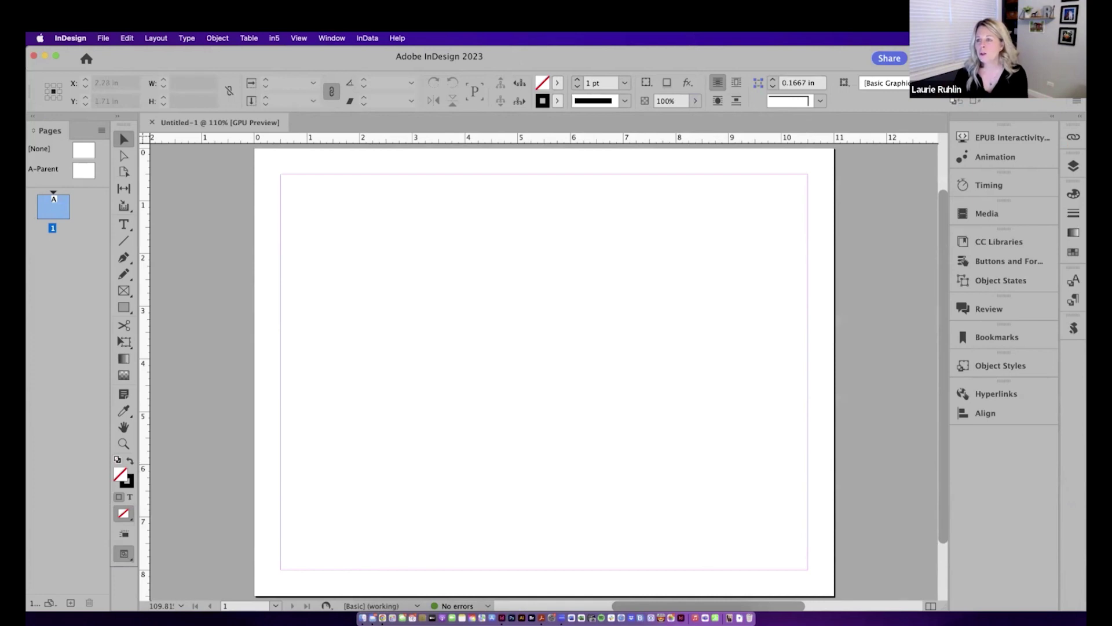
- Switch to the Digital Publishing workspace and remove its Liquid Layout panel
{"action": "left_click", "coordinate": [942, 58]}
{"action": "left_click", "coordinate": [945, 136]}
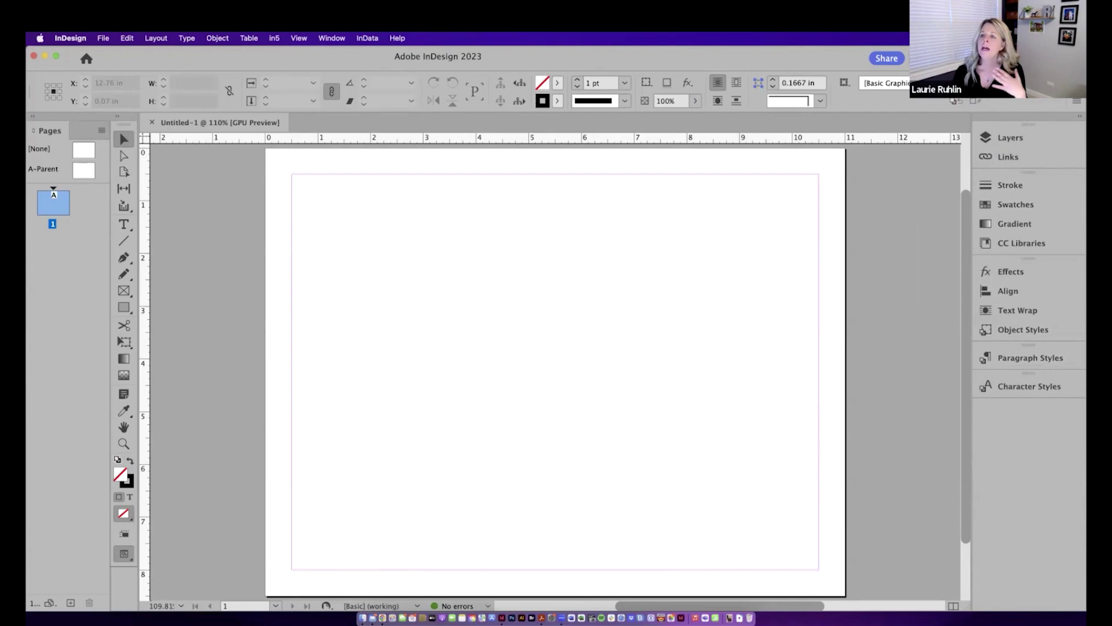
{"action": "left_click", "coordinate": [956, 58]}
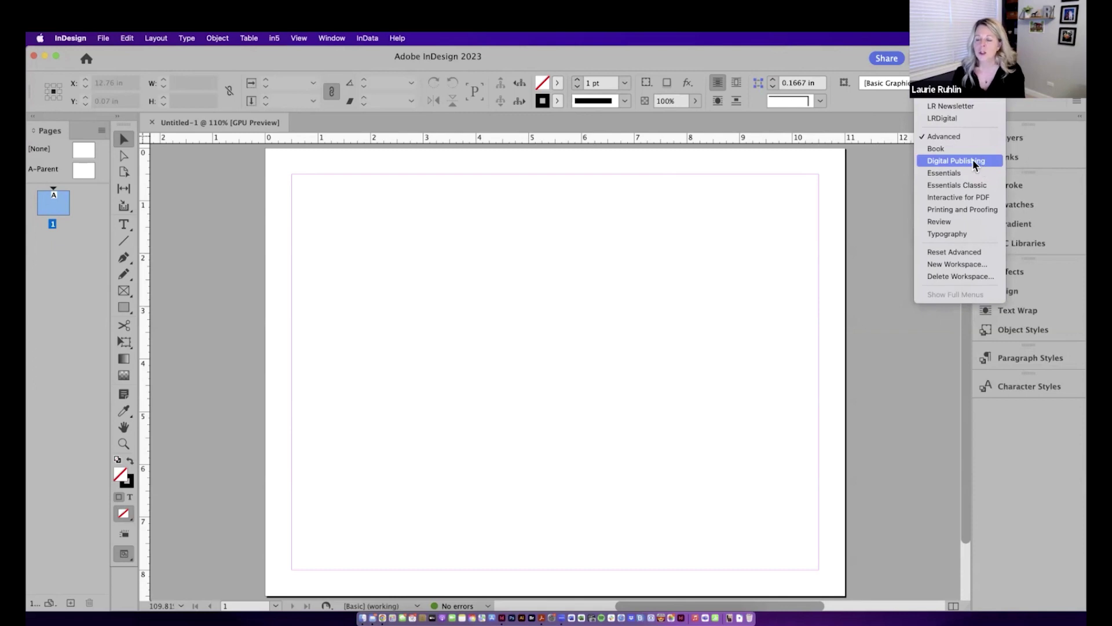
{"action": "key", "text": "Escape"}
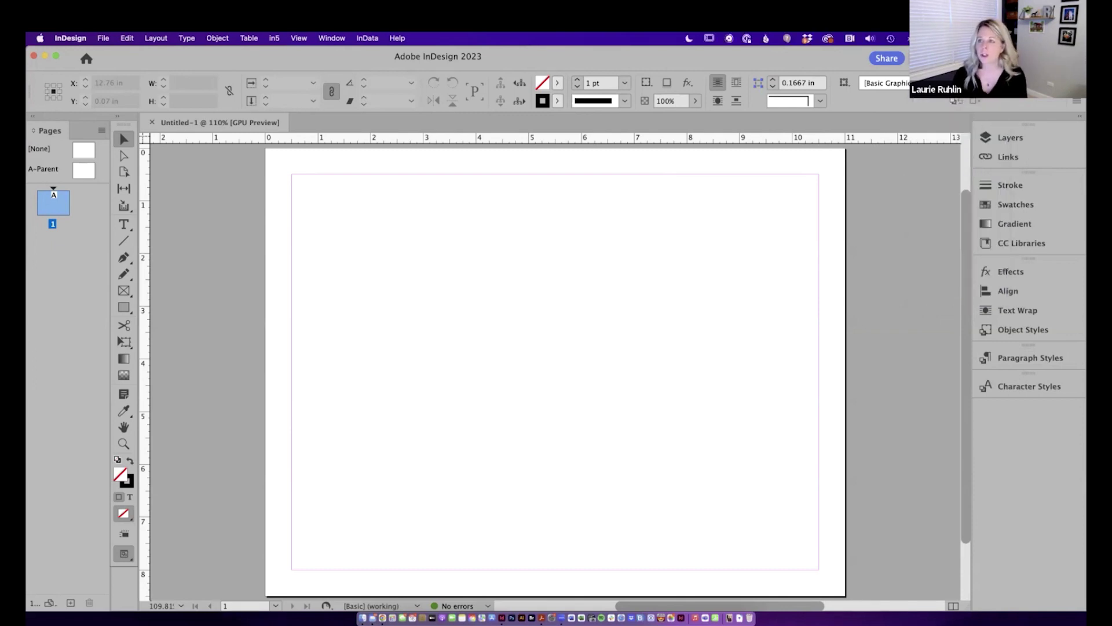
{"action": "left_click", "coordinate": [956, 58]}
{"action": "key", "text": "Escape"}
{"action": "key", "text": "Tab"}
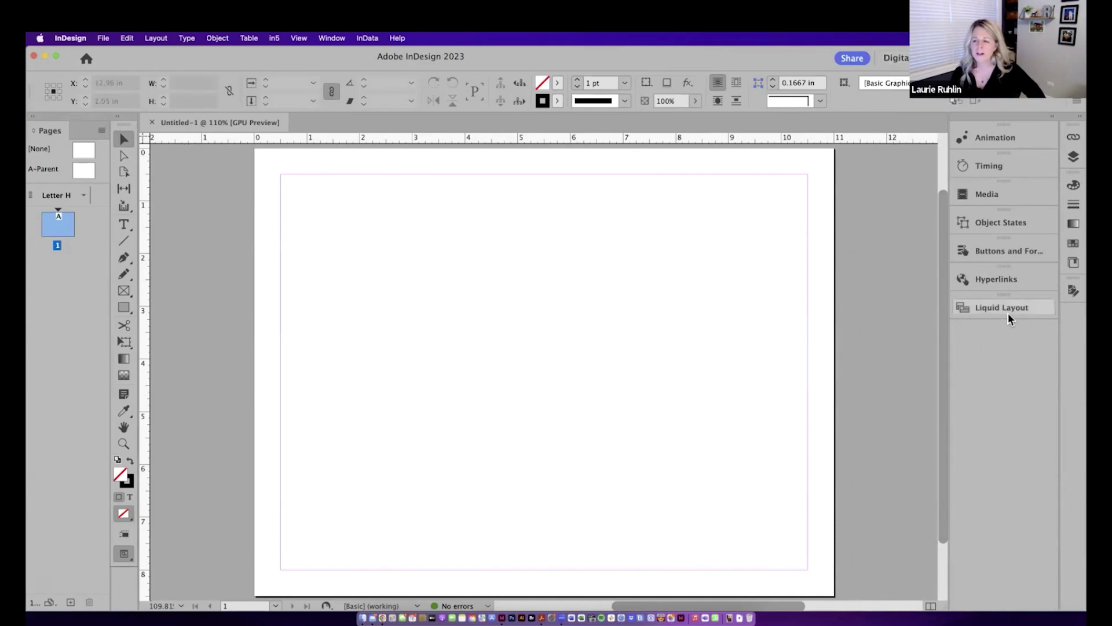
{"action": "left_click_drag", "start_coordinate": [1004, 312], "coordinate": [852, 347]}
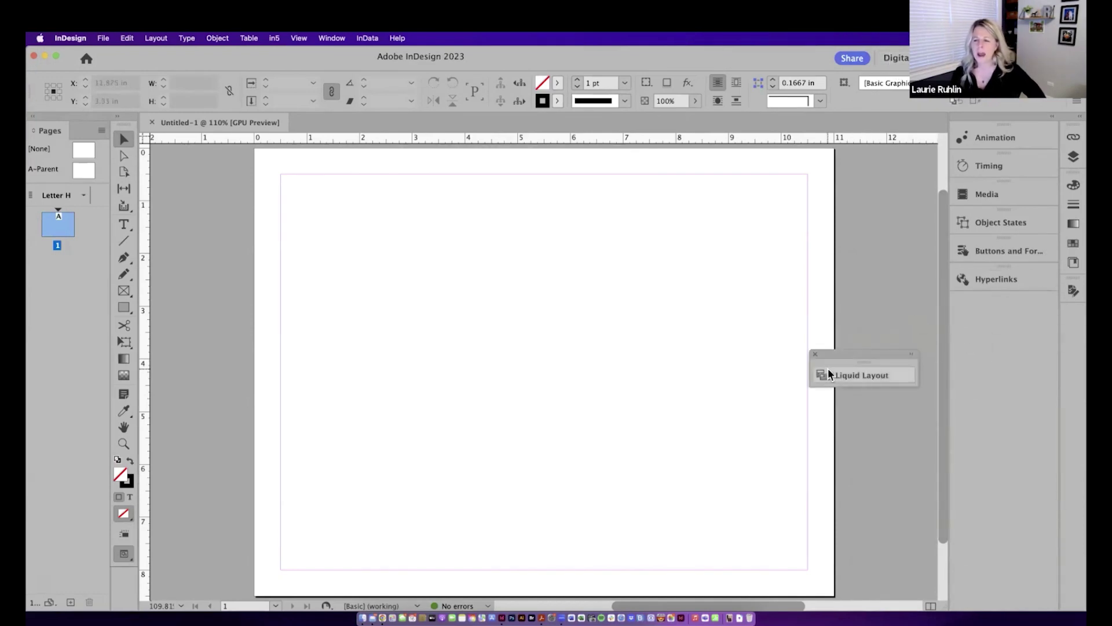
{"action": "left_click", "coordinate": [815, 356]}
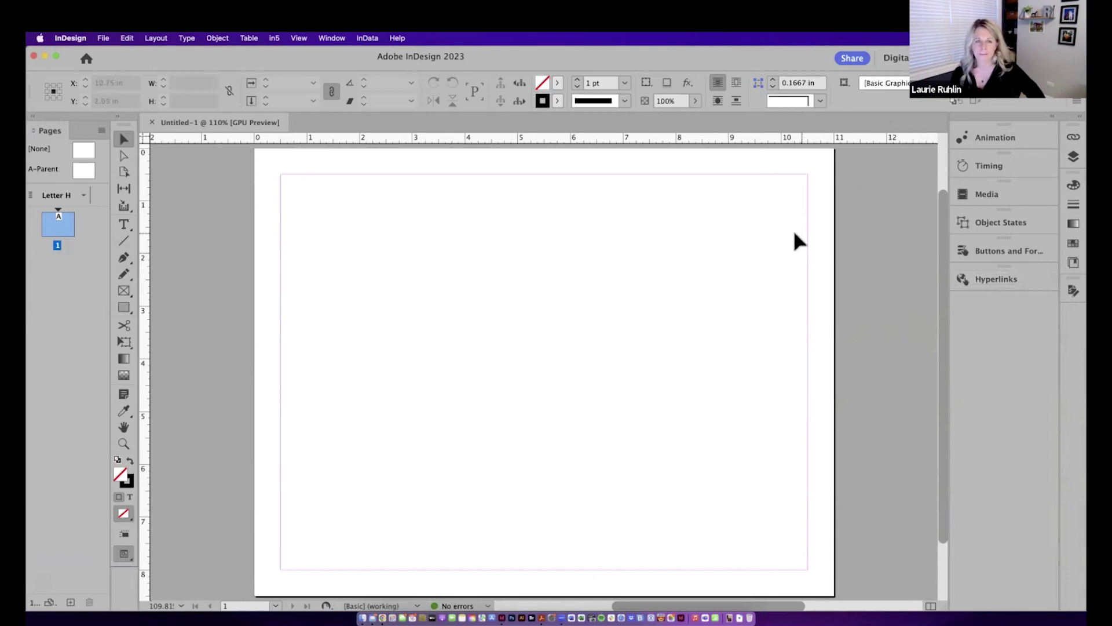
- Open the EPUB Interactivity Preview panel, dock it with the other panels and expand it
{"action": "left_click", "coordinate": [332, 38]}
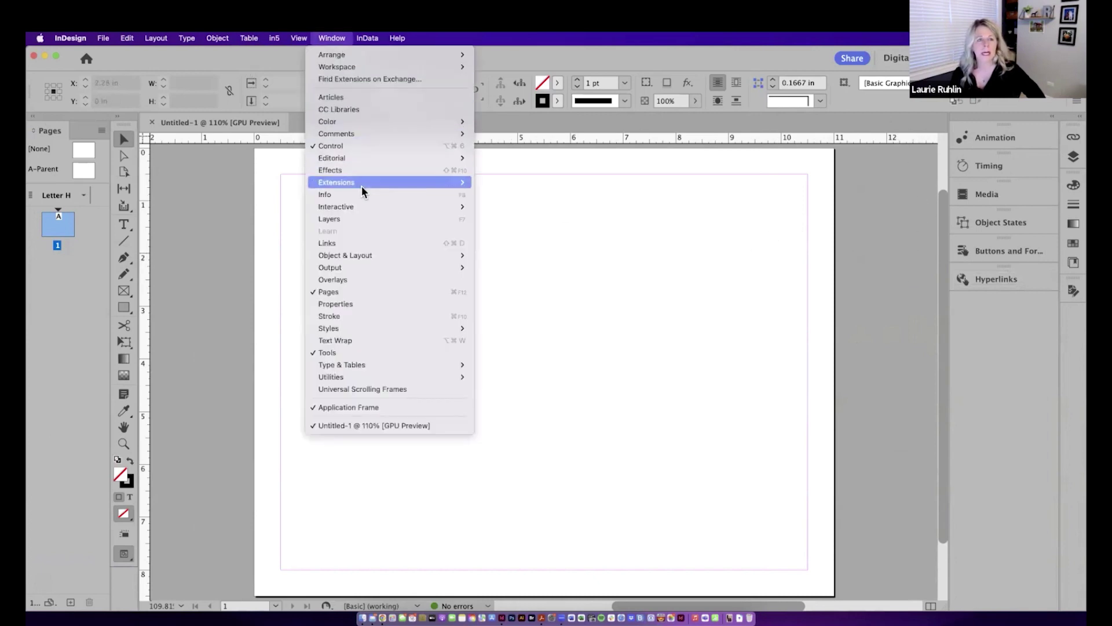
{"action": "mouse_move", "coordinate": [362, 190]}
{"action": "mouse_move", "coordinate": [433, 207]}
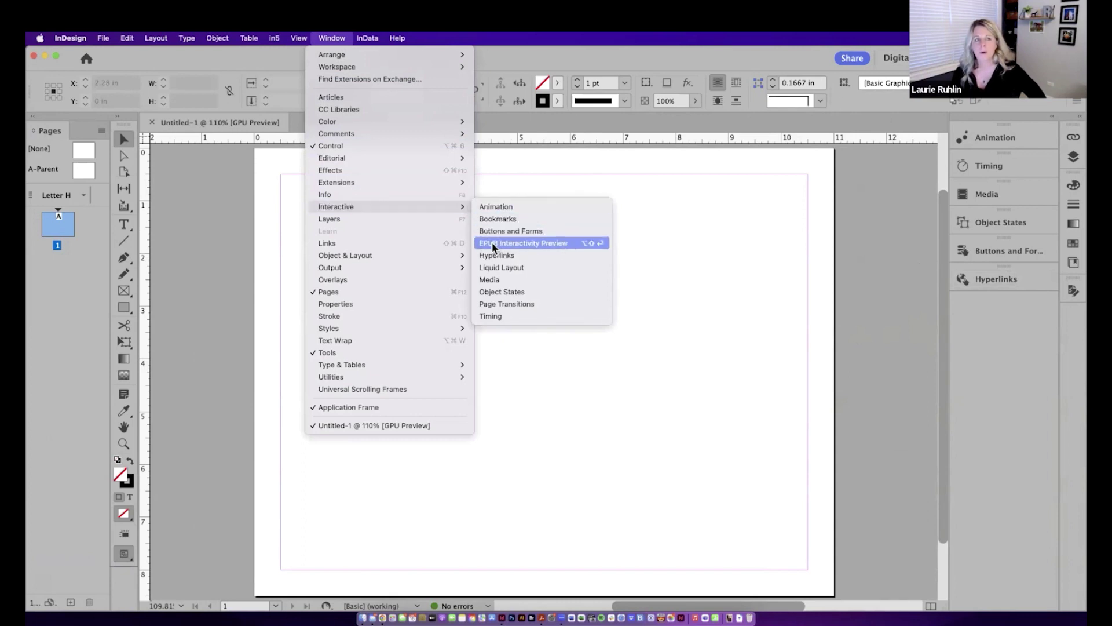
{"action": "left_click", "coordinate": [510, 243]}
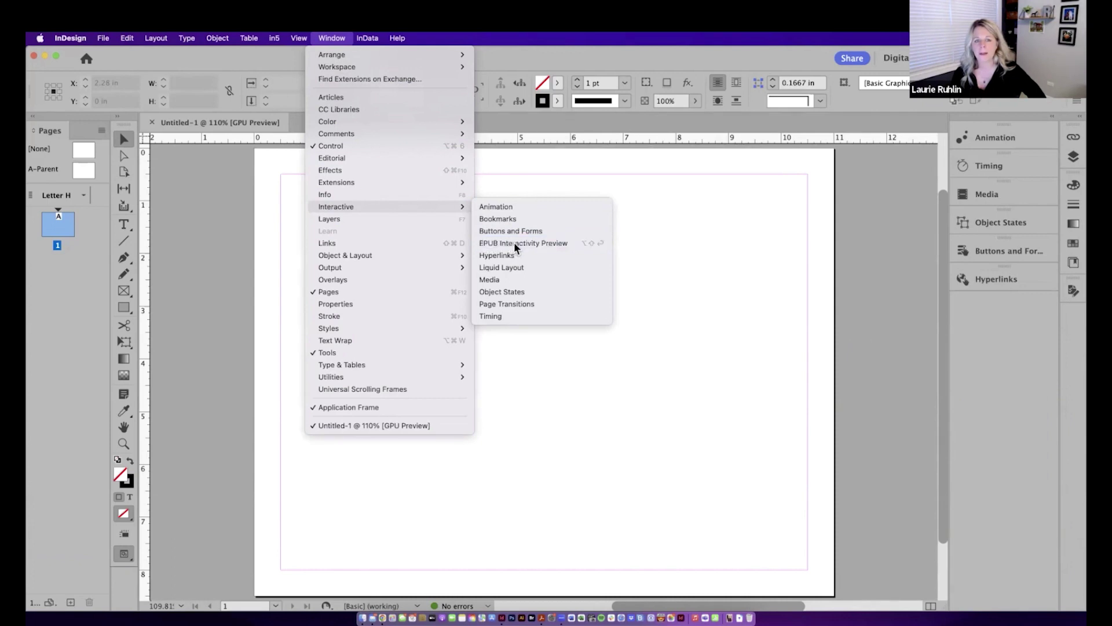
{"action": "left_click_drag", "start_coordinate": [489, 246], "coordinate": [1006, 120]}
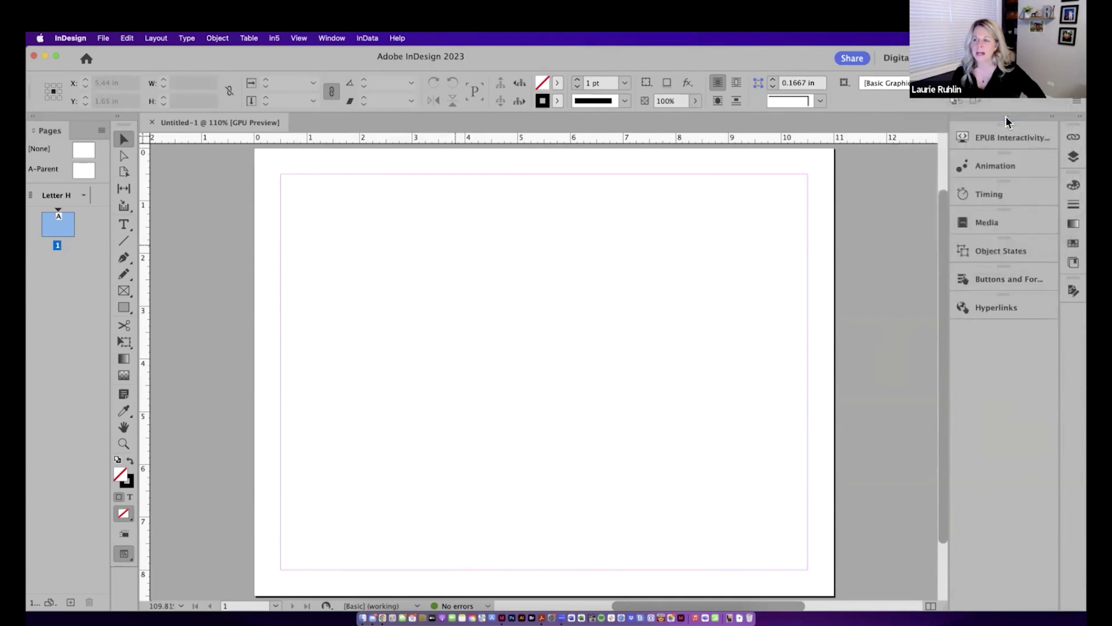
{"action": "left_click", "coordinate": [993, 140]}
- Enlarge the preview, play the Favorite Chocolate Dessert chart animation, then close the preview
{"action": "left_click_drag", "start_coordinate": [783, 255], "coordinate": [530, 392]}
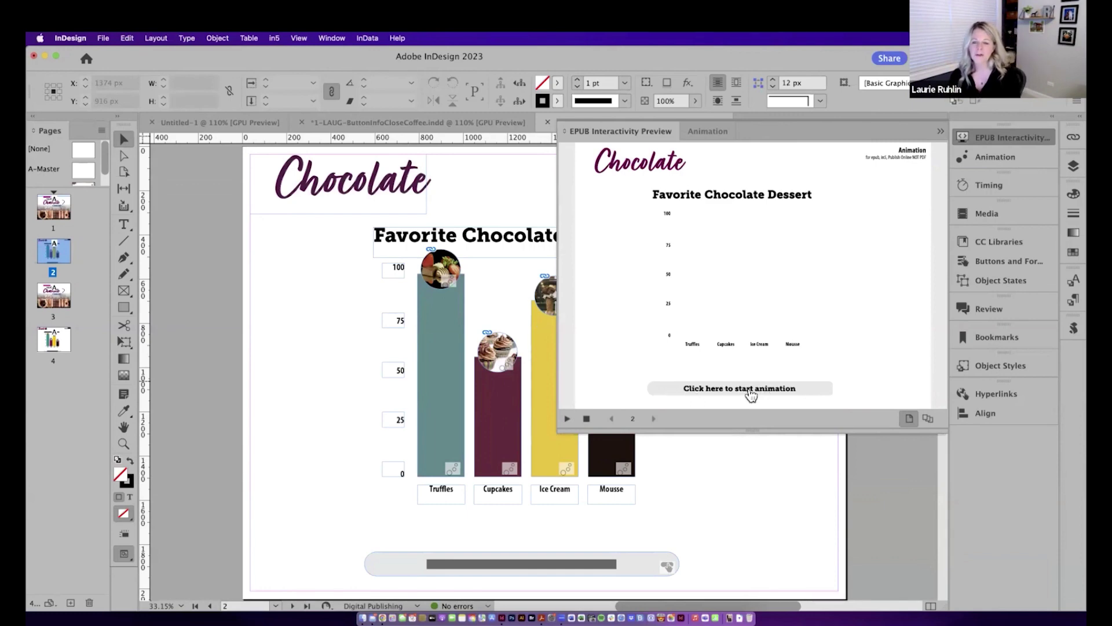
{"action": "left_click", "coordinate": [751, 395]}
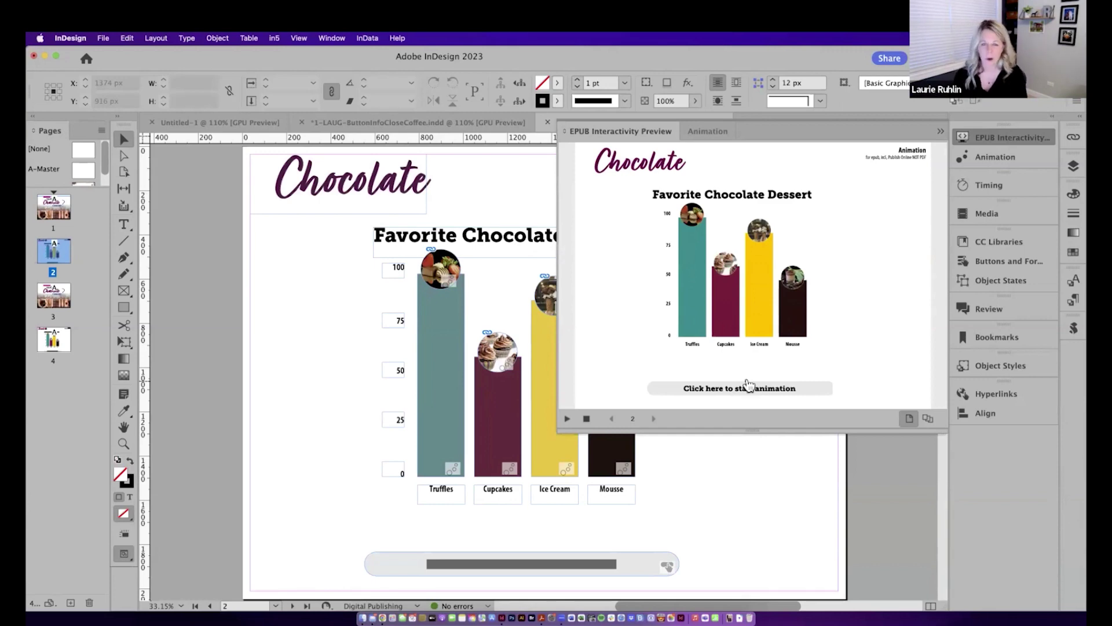
{"action": "left_click", "coordinate": [644, 130]}
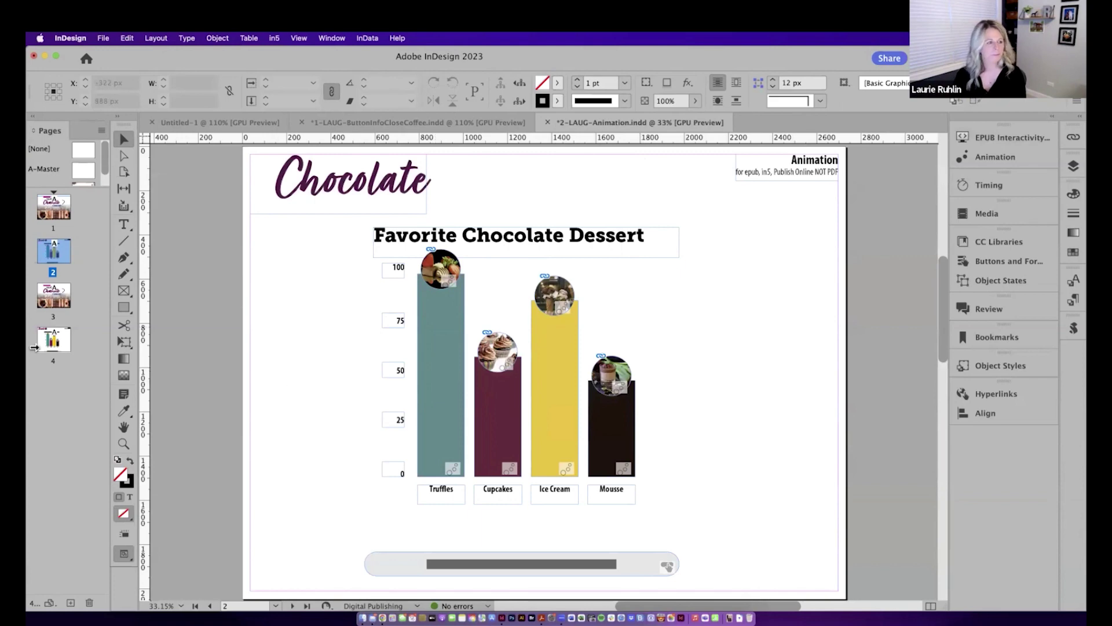
- Go to page 4 and select the Truffles bar to check its dimensions
{"action": "double_click", "coordinate": [61, 340]}
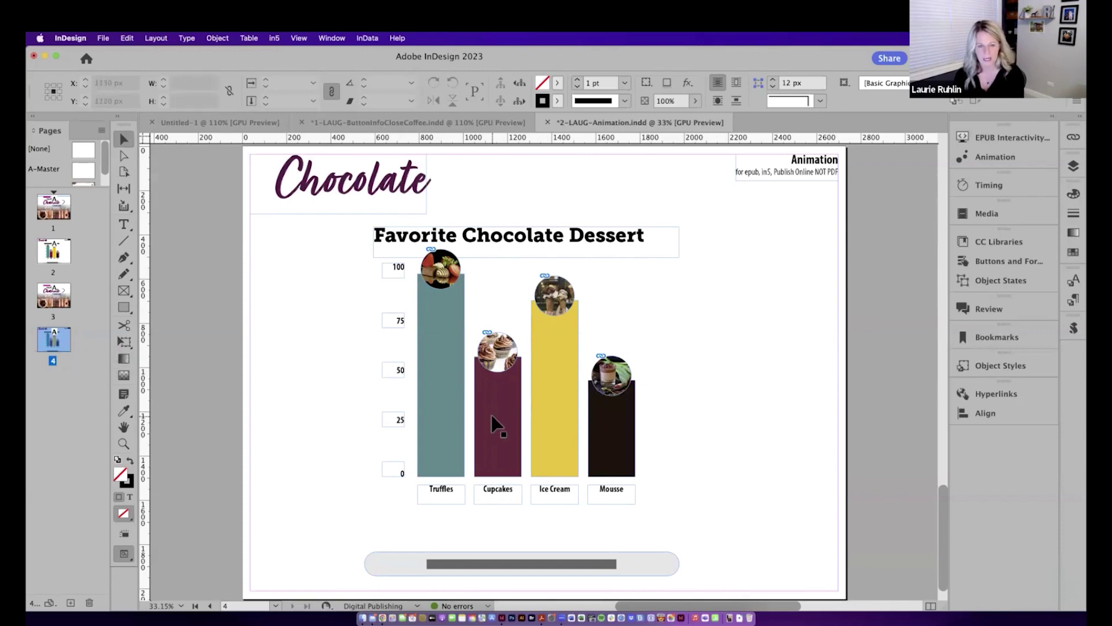
{"action": "left_click", "coordinate": [430, 411]}
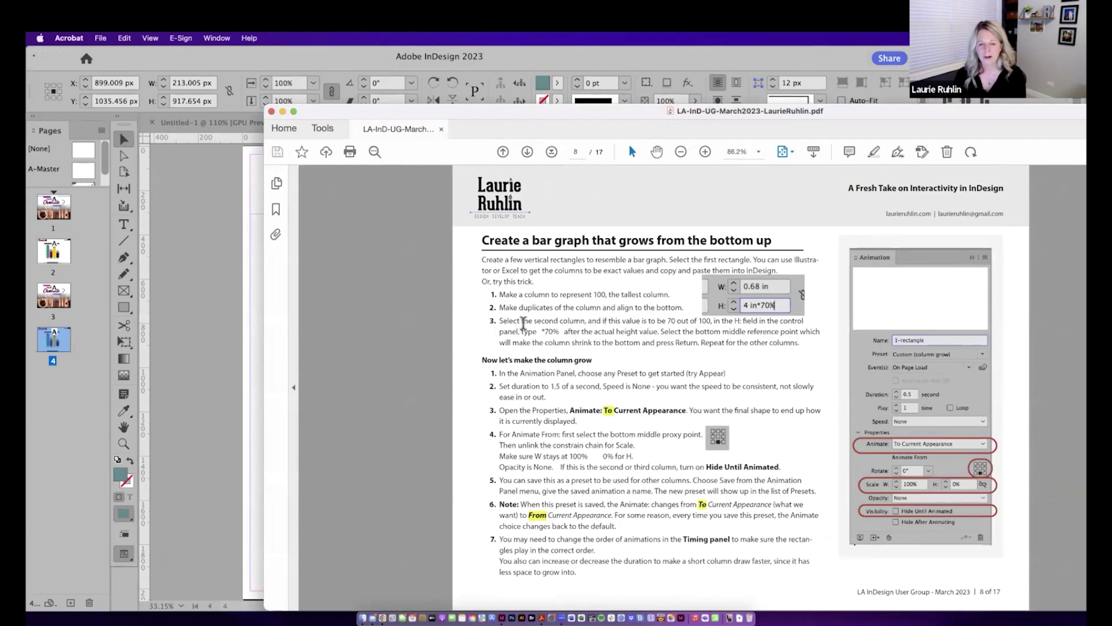
- Highlight the handout's step on shrinking columns to their values, then hide Acrobat
{"action": "left_click_drag", "start_coordinate": [495, 320], "coordinate": [640, 343]}
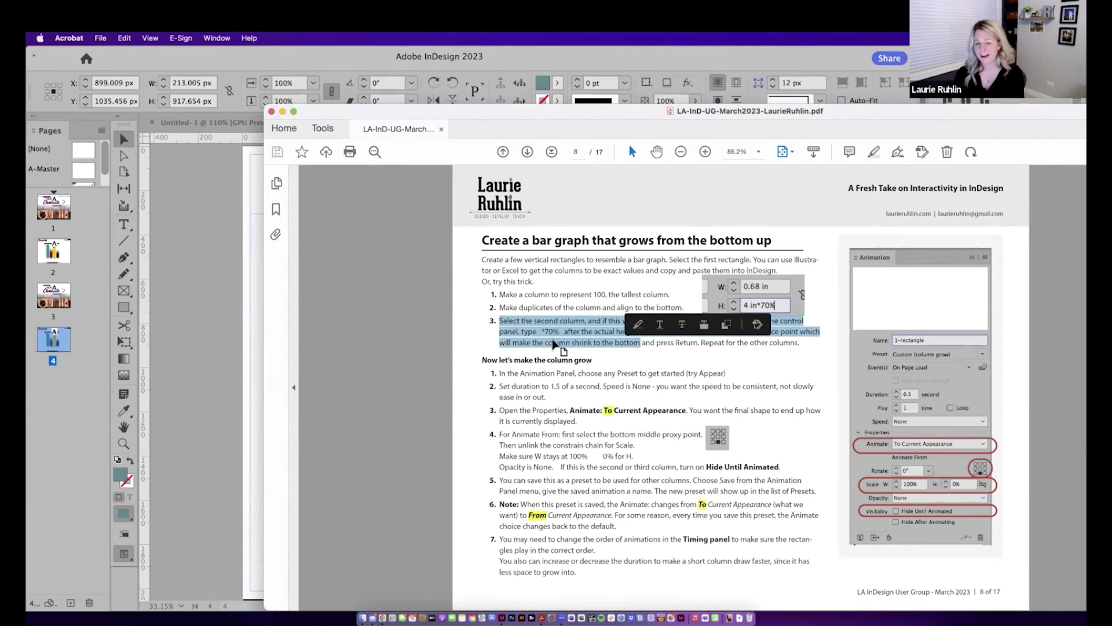
{"action": "key", "text": "super+h"}
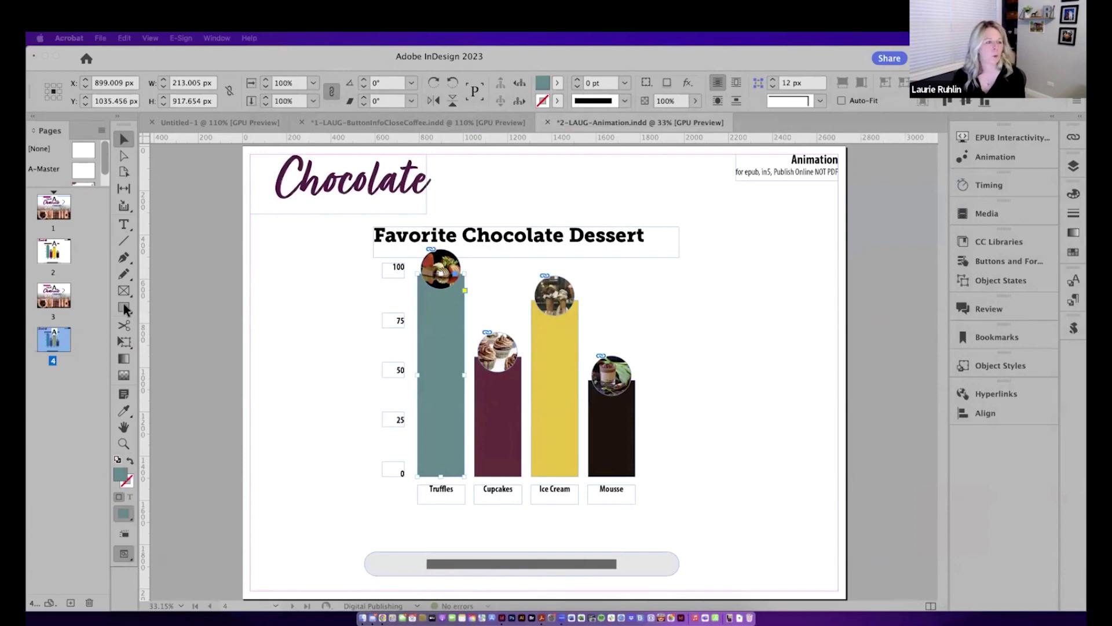
- Draw a full-height column left of the chart with a solid black fill
{"action": "left_click", "coordinate": [123, 307]}
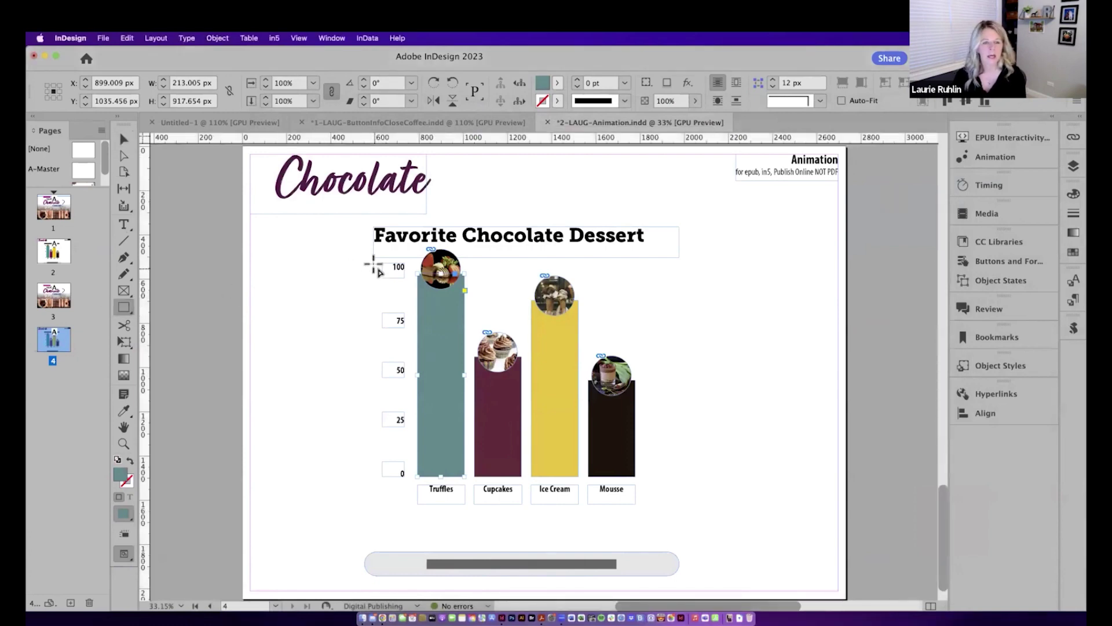
{"action": "left_click_drag", "start_coordinate": [374, 264], "coordinate": [322, 475]}
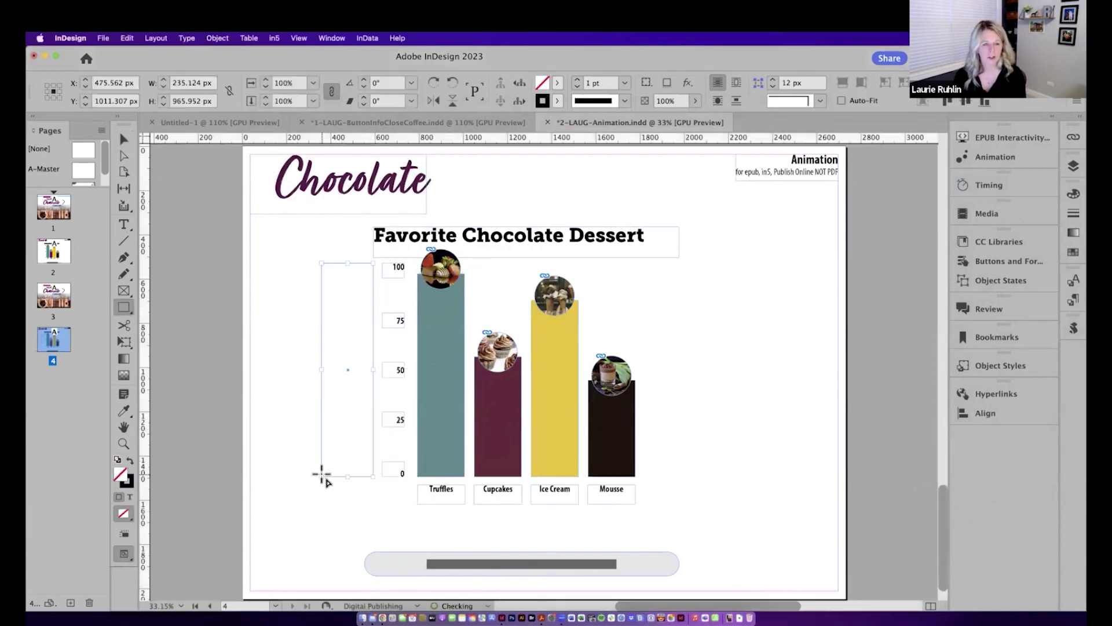
{"action": "key", "text": "shift+x"}
{"action": "key", "text": "v"}
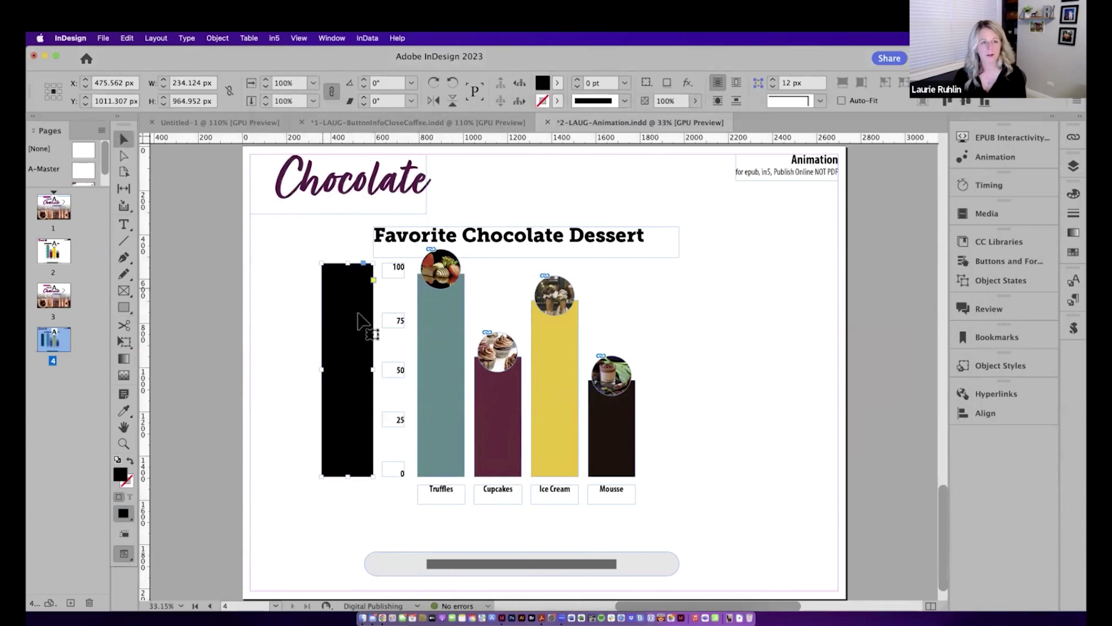
- Anchor at the bottom-centre reference point and scale the black bar's height by *.70
{"action": "left_click", "coordinate": [53, 97]}
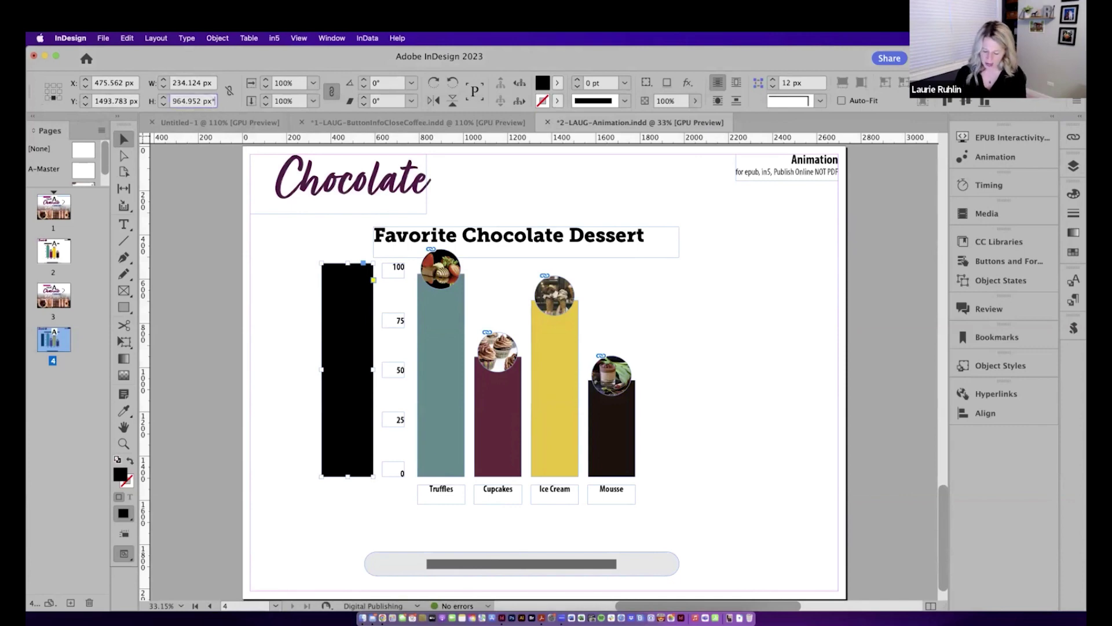
{"action": "type", "text": ".70"}
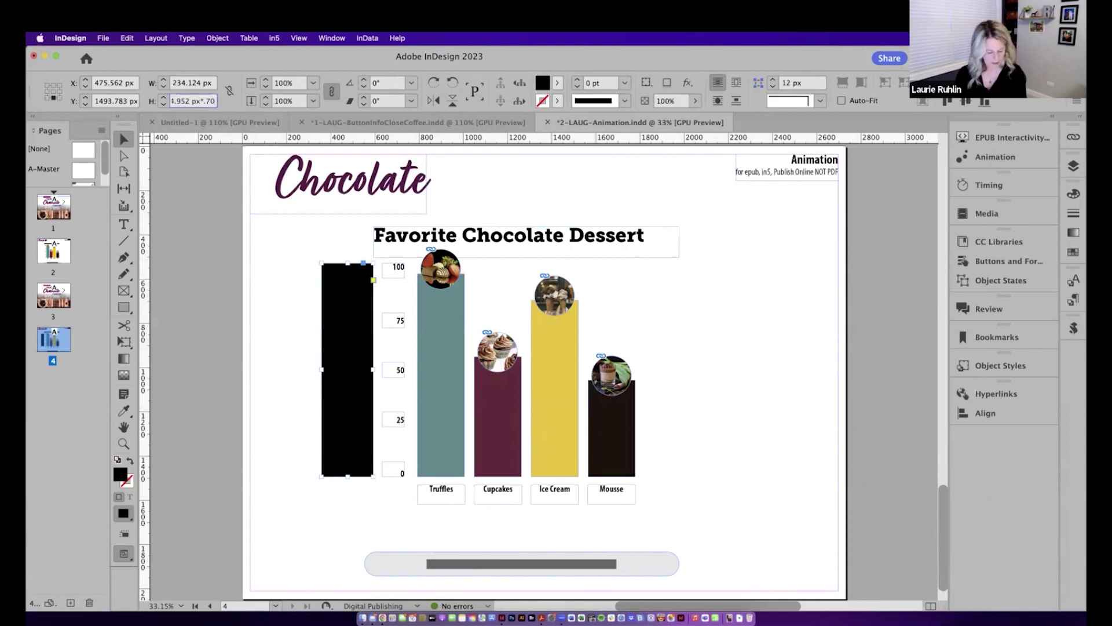
{"action": "type", "text": "%"}
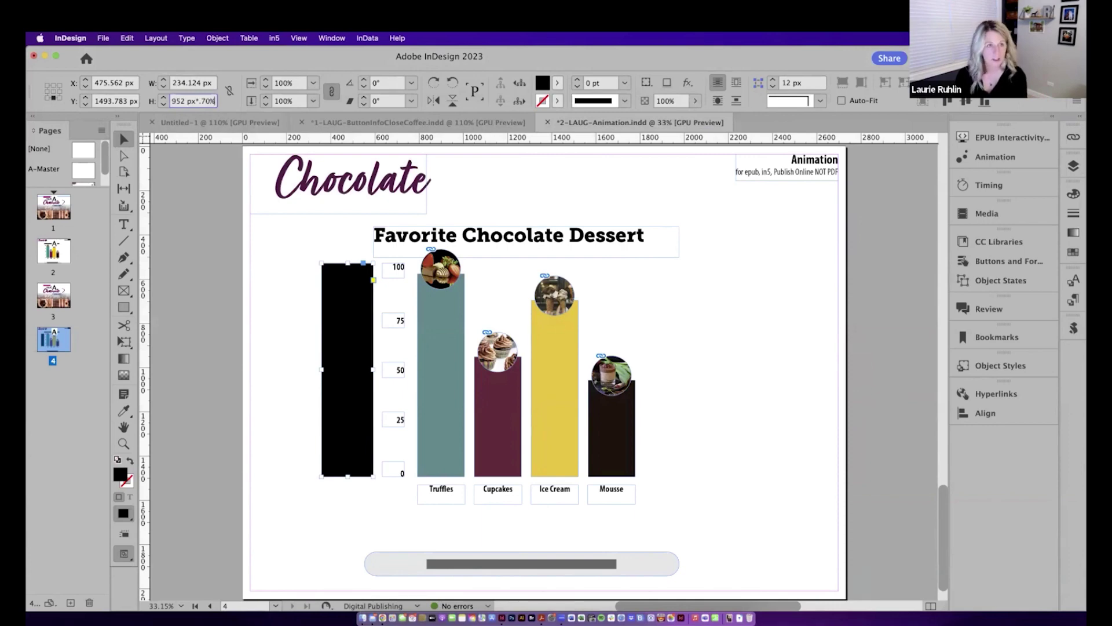
{"action": "key", "text": "Return"}
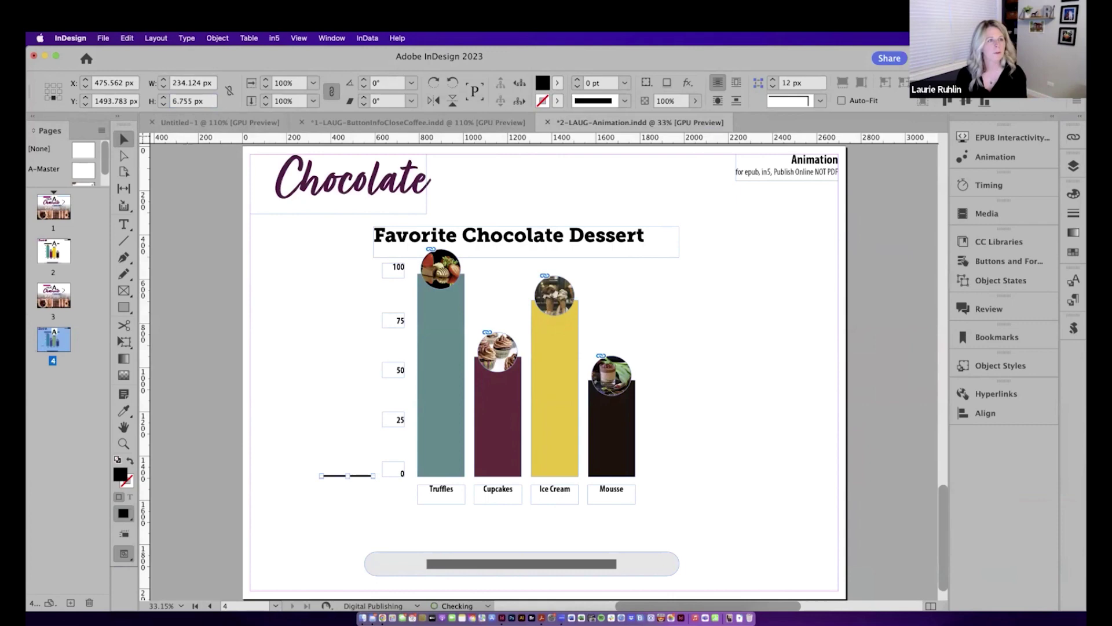
{"action": "key", "text": "super+z"}
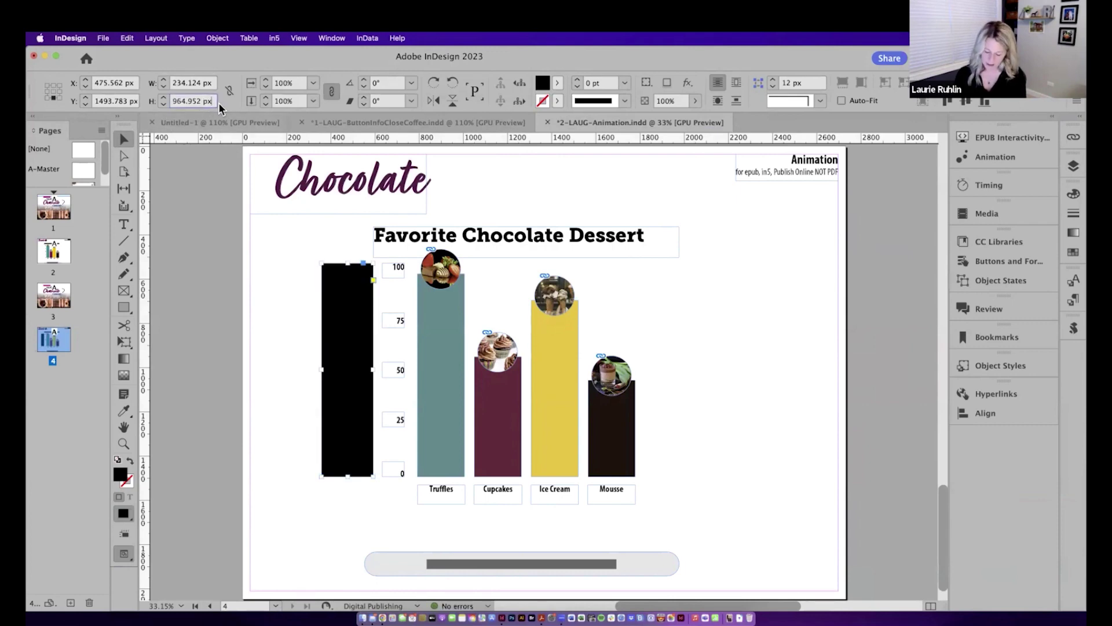
{"action": "left_click", "coordinate": [215, 102]}
{"action": "type", "text": "*.70"}
{"action": "key", "text": "Return"}
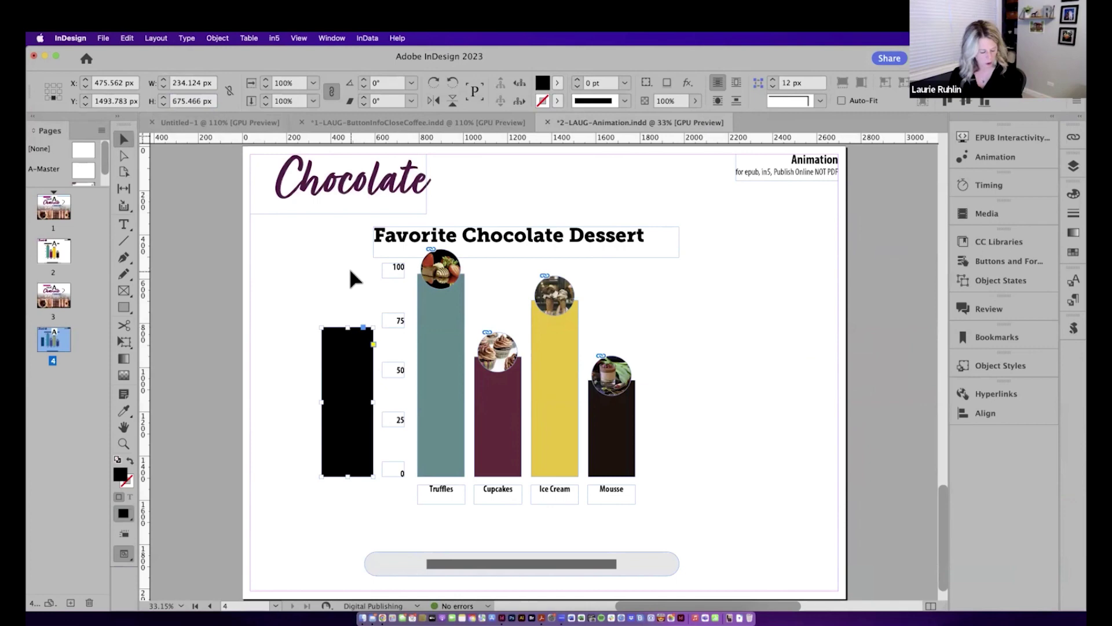
- Draw another black bar beside the first and scale its height by *.30
{"action": "left_click", "coordinate": [124, 307]}
{"action": "mouse_move", "coordinate": [319, 478]}
{"action": "left_mouse_down"}
{"action": "mouse_move", "coordinate": [273, 390]}
{"action": "mouse_move", "coordinate": [249, 268]}
{"action": "mouse_move", "coordinate": [261, 264]}
{"action": "left_mouse_up"}
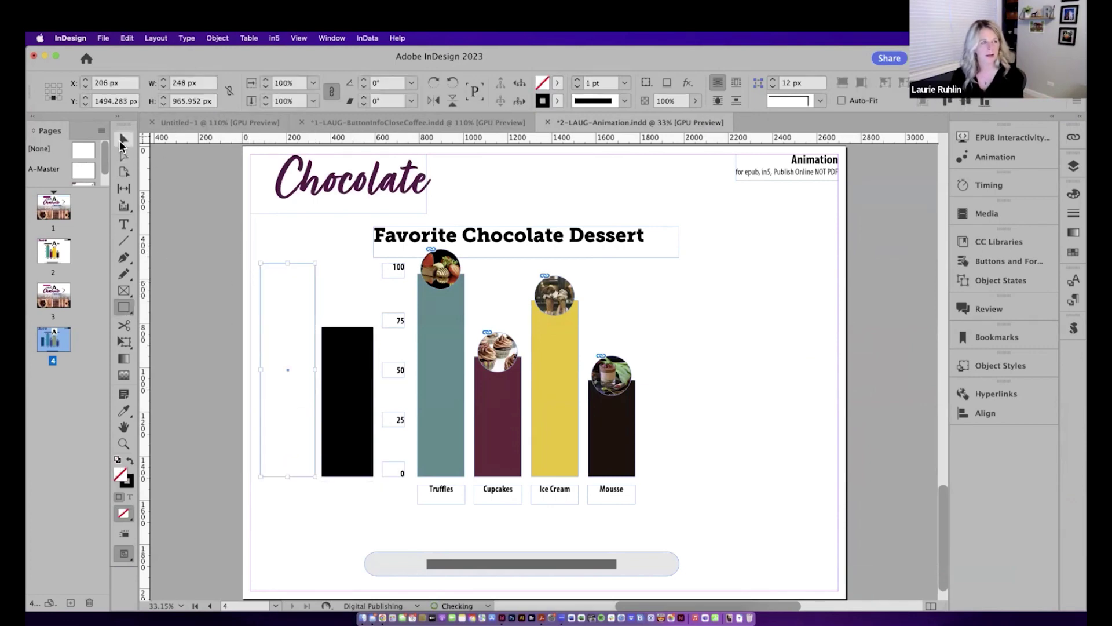
{"action": "key", "text": "v"}
{"action": "key", "text": "shift+x"}
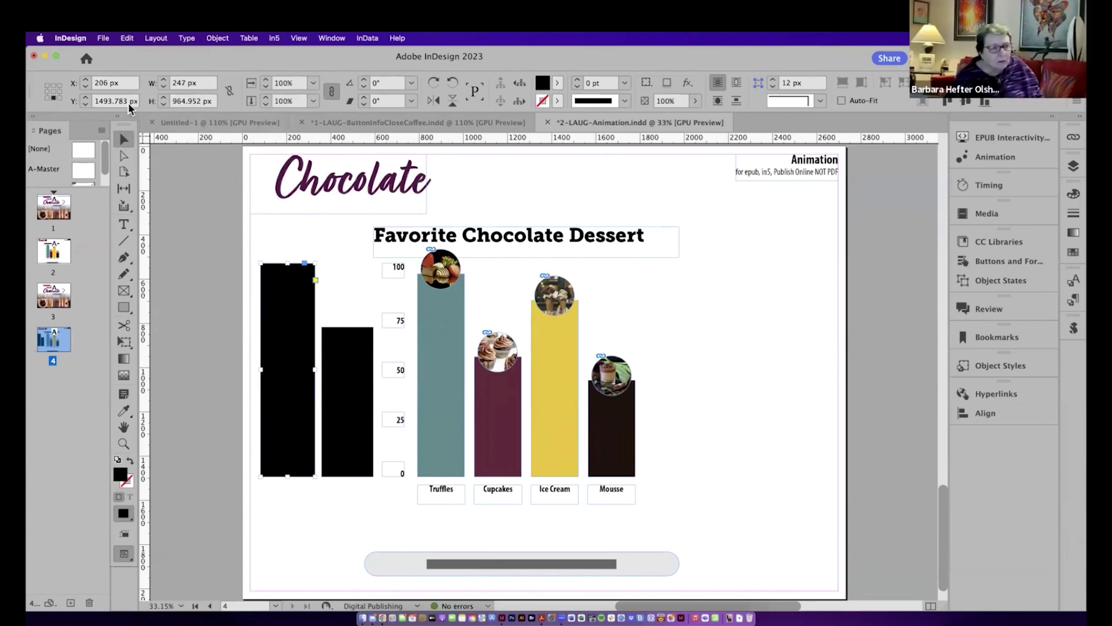
{"action": "left_click", "coordinate": [206, 101]}
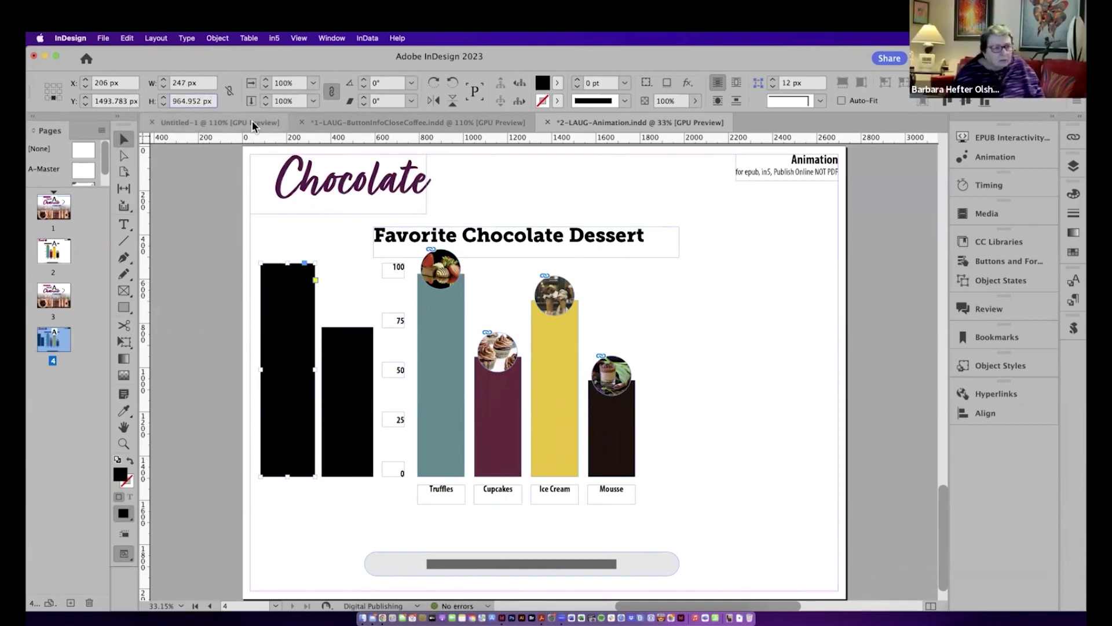
{"action": "type", "text": "*.30"}
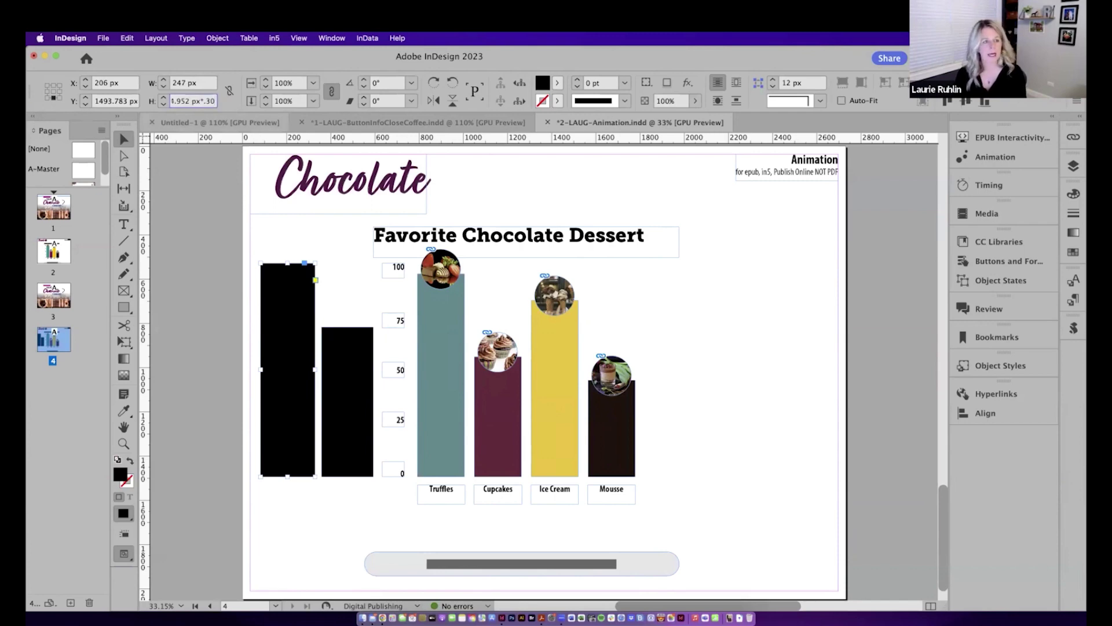
{"action": "key", "text": "Return"}
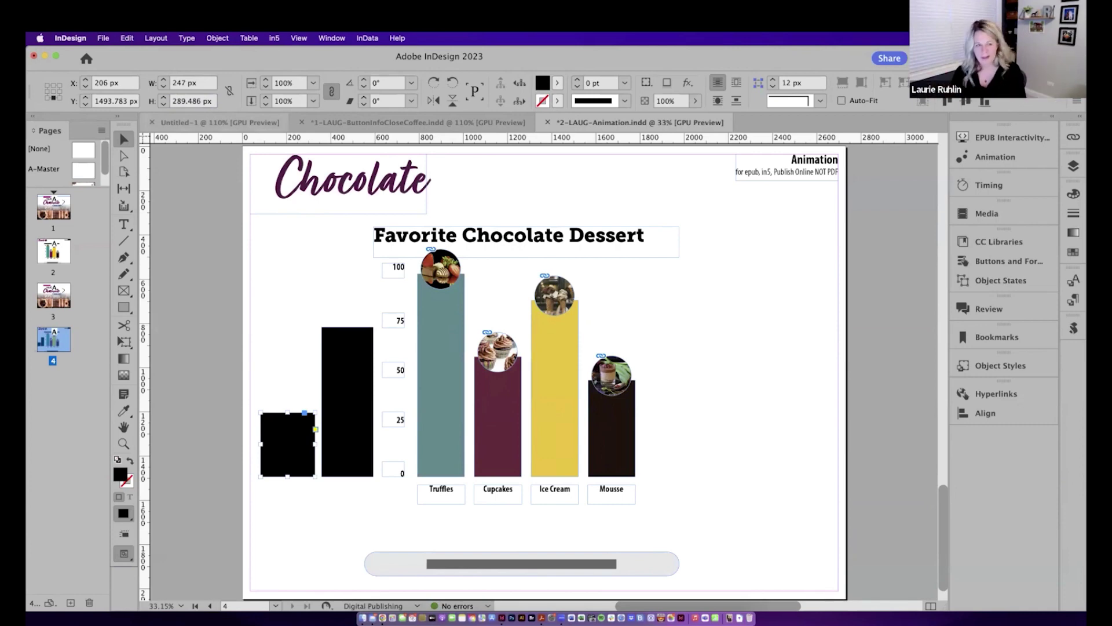
- Select the black sample bars and delete them
{"action": "left_click", "coordinate": [305, 407]}
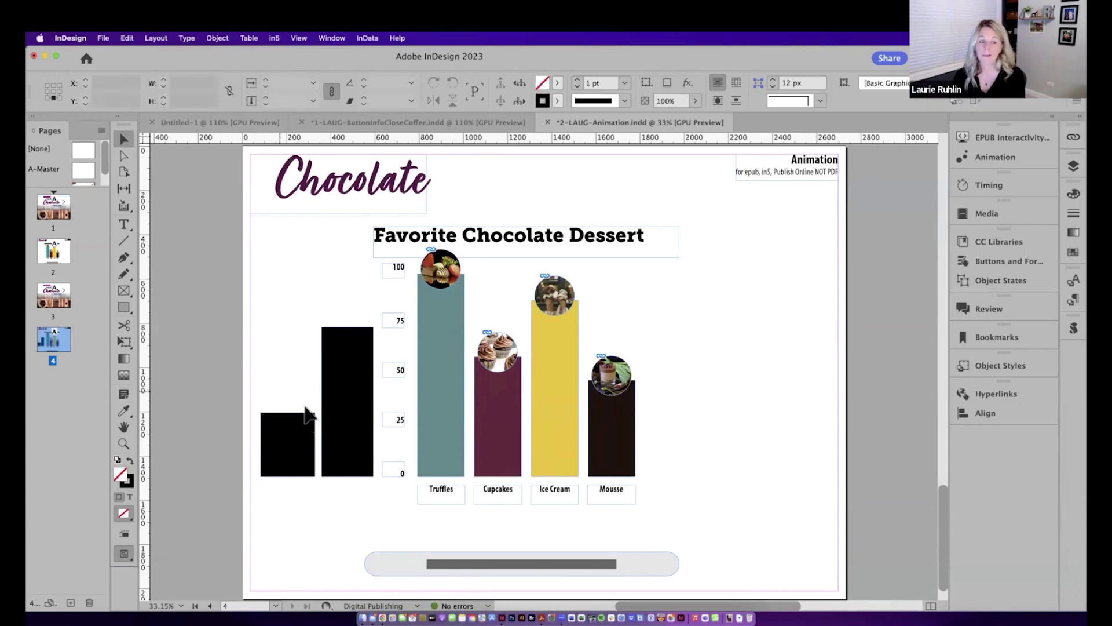
{"action": "left_click", "coordinate": [322, 442]}
{"action": "key", "text": "Delete"}
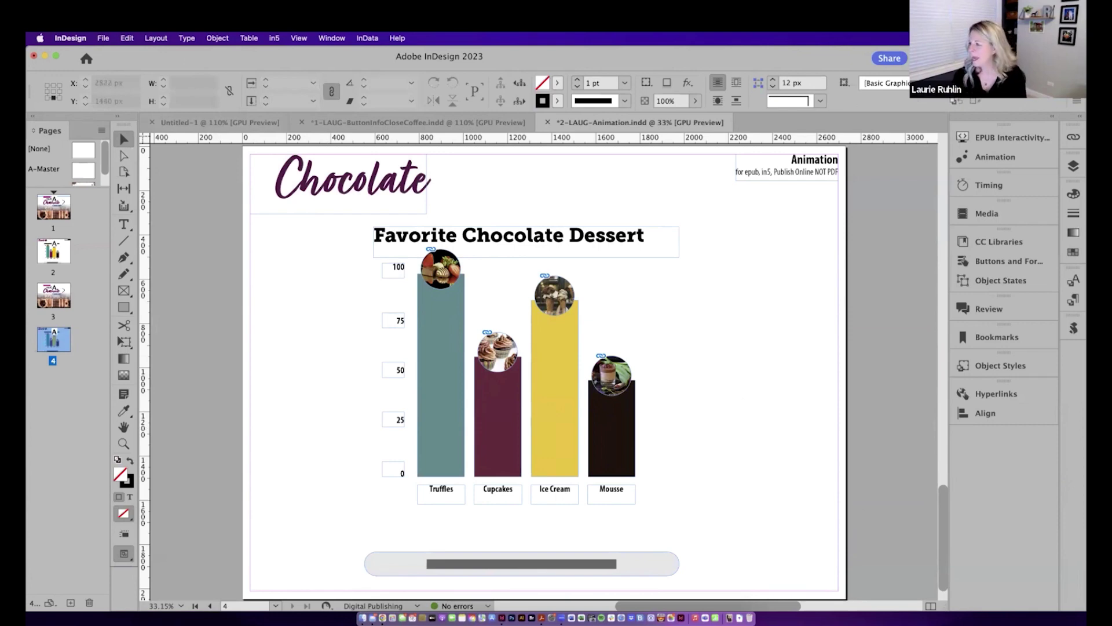
{"action": "left_click_drag", "start_coordinate": [1087, 114], "coordinate": [564, 130]}
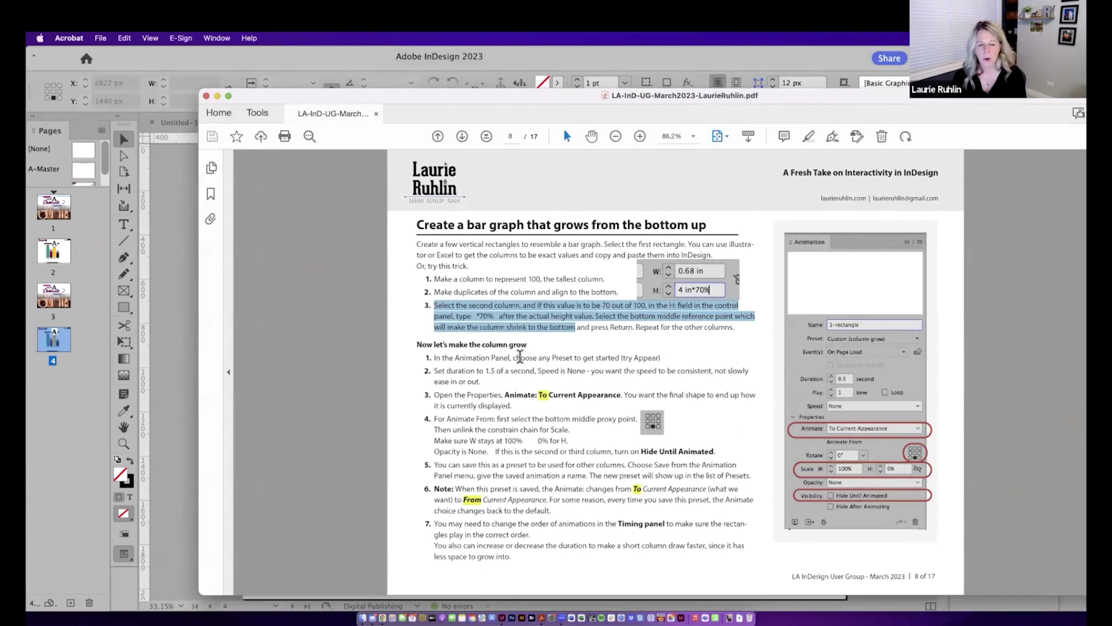
{"action": "mouse_move", "coordinate": [512, 357]}
{"action": "left_mouse_down"}
{"action": "mouse_move", "coordinate": [463, 374]}
{"action": "mouse_move", "coordinate": [549, 524]}
{"action": "mouse_move", "coordinate": [512, 358]}
{"action": "left_mouse_up"}
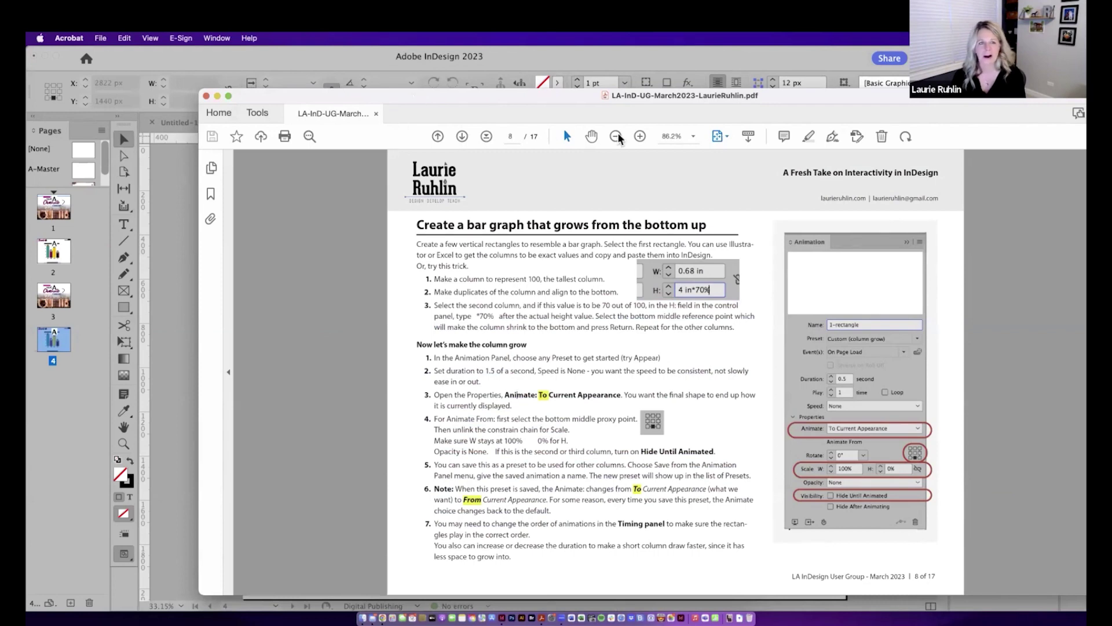
{"action": "key", "text": "super+Tab"}
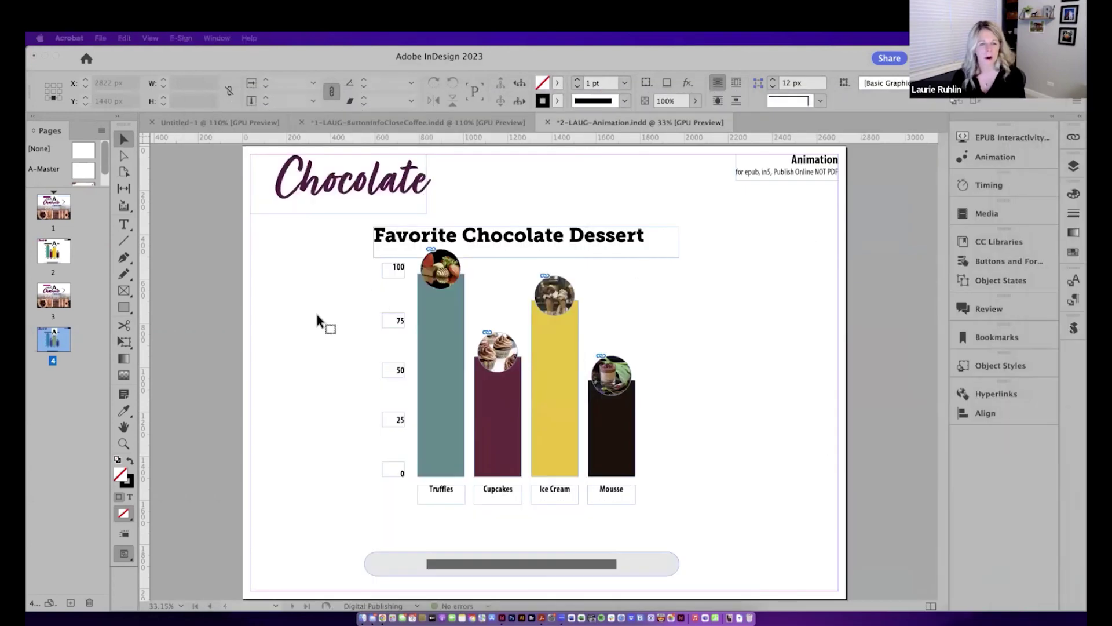
- Apply the Appear animation preset to the Truffles bar, anchored at its bottom-centre point
{"action": "left_click", "coordinate": [445, 358]}
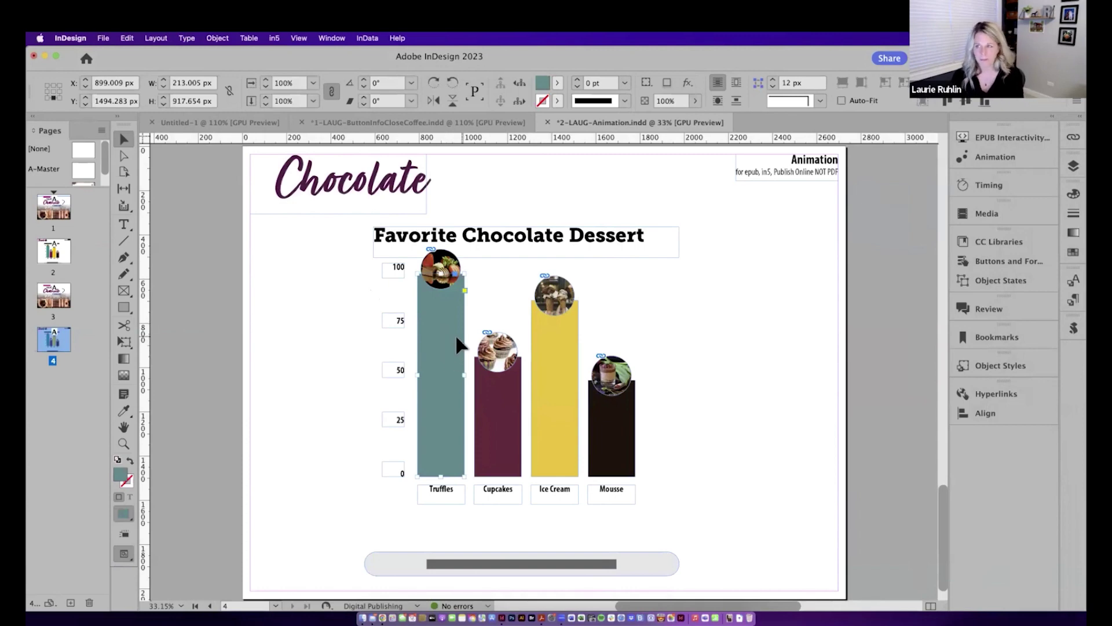
{"action": "left_click", "coordinate": [998, 154]}
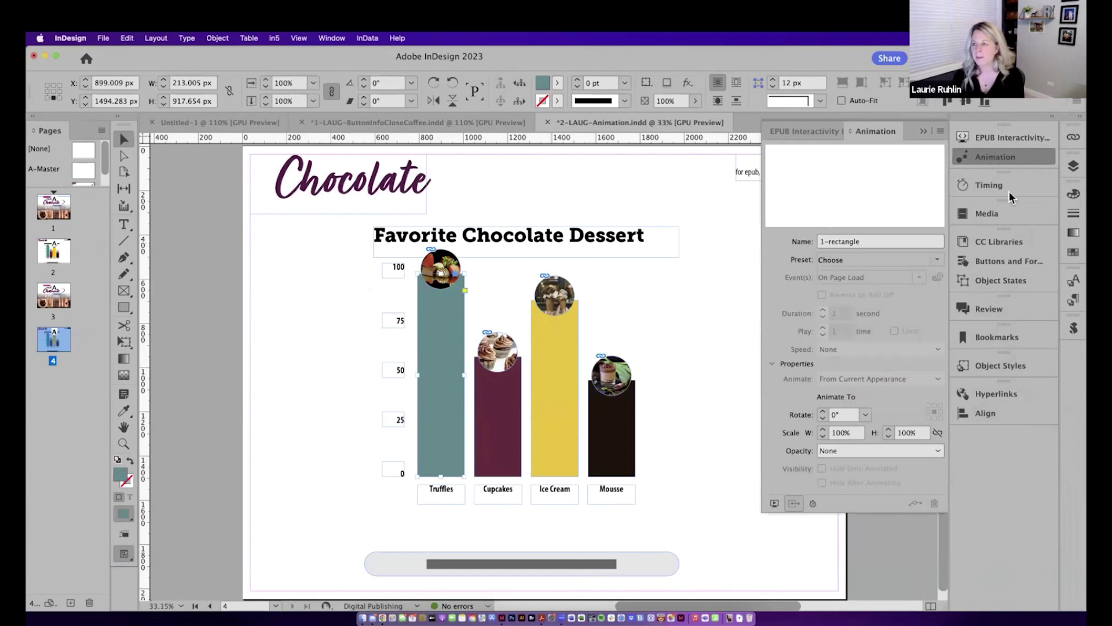
{"action": "left_click", "coordinate": [1072, 167]}
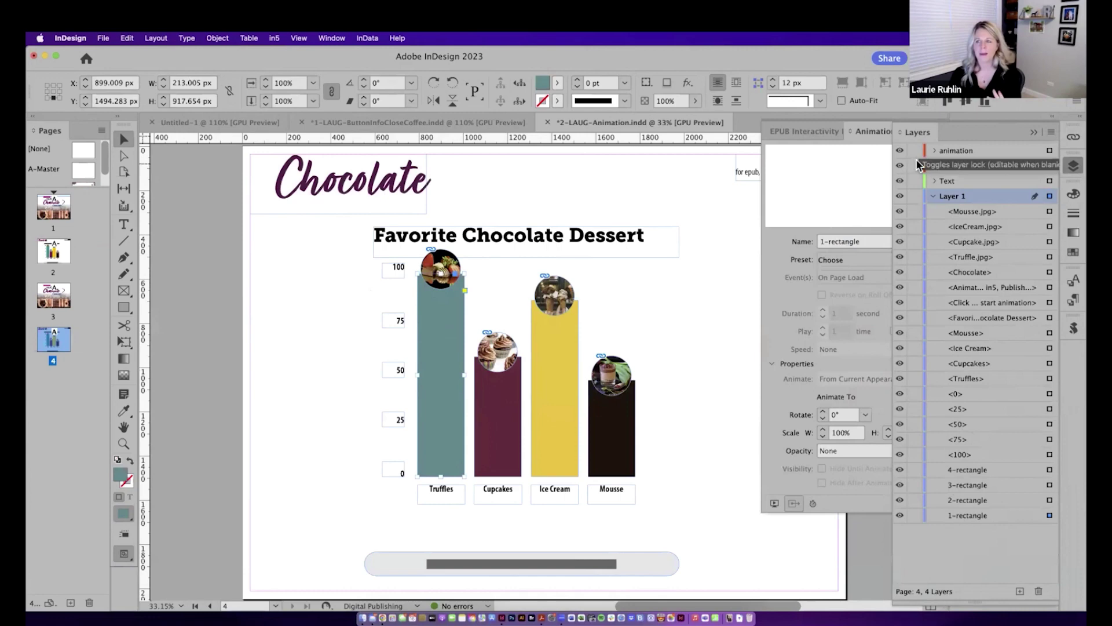
{"action": "left_click", "coordinate": [922, 135]}
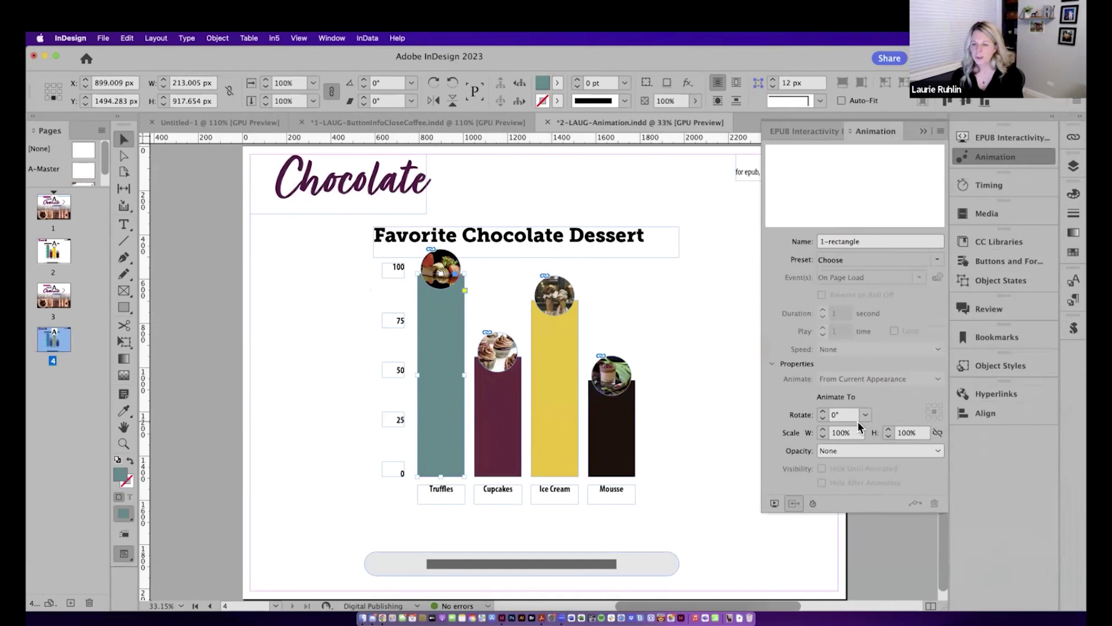
{"action": "left_click", "coordinate": [939, 260]}
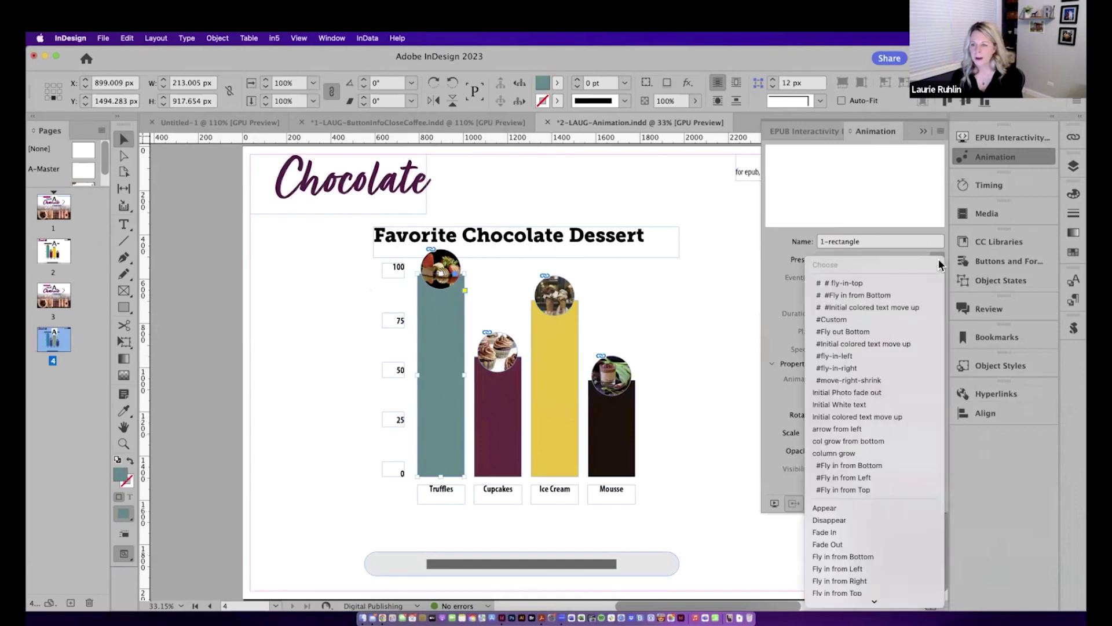
{"action": "left_click", "coordinate": [825, 508]}
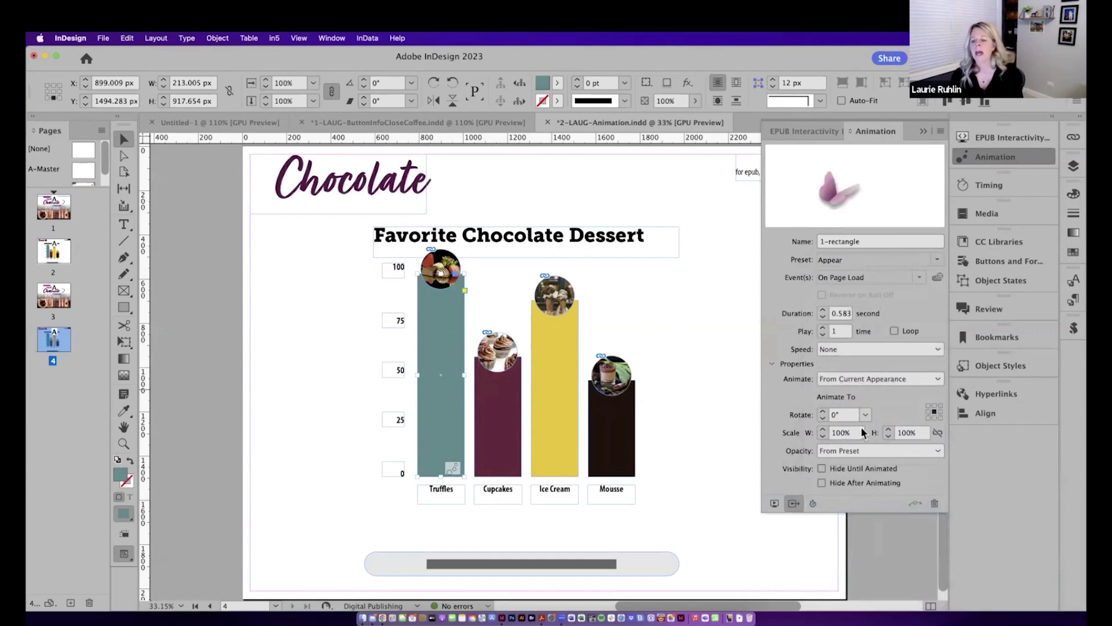
{"action": "left_click", "coordinate": [934, 418]}
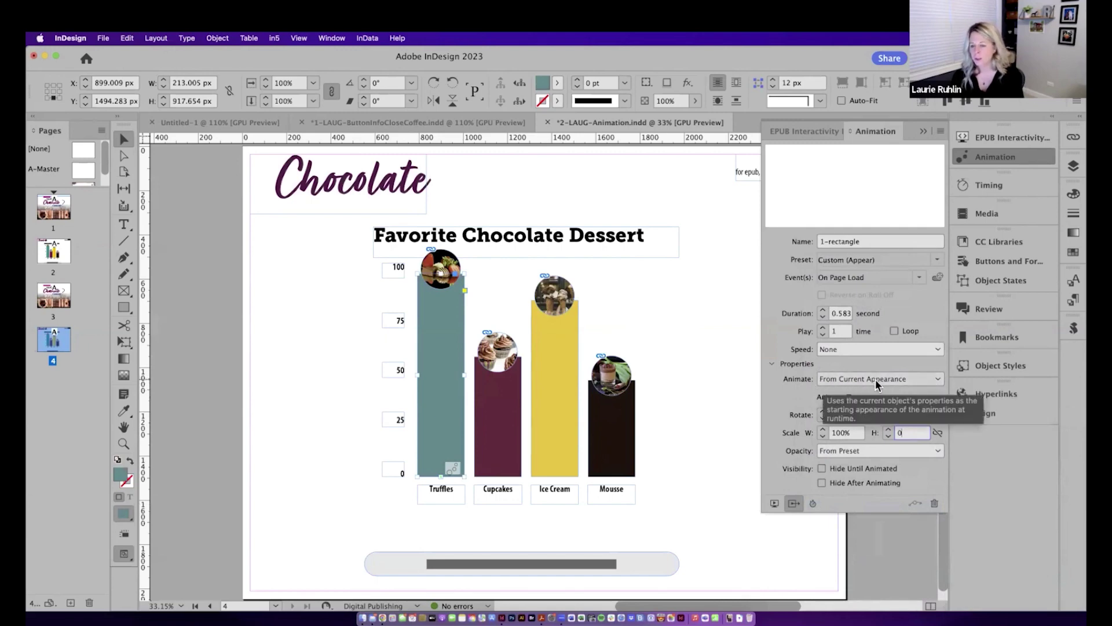
- Preview the Truffles bar's current animation in the EPUB Interactivity Preview
{"action": "left_click", "coordinate": [775, 503]}
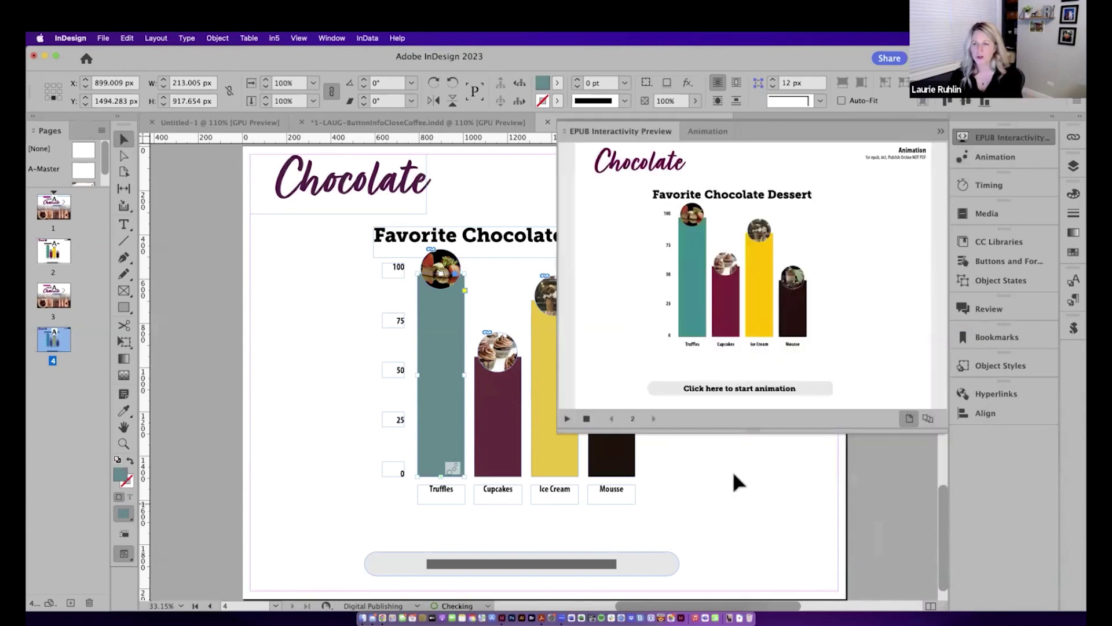
{"action": "left_click", "coordinate": [570, 418]}
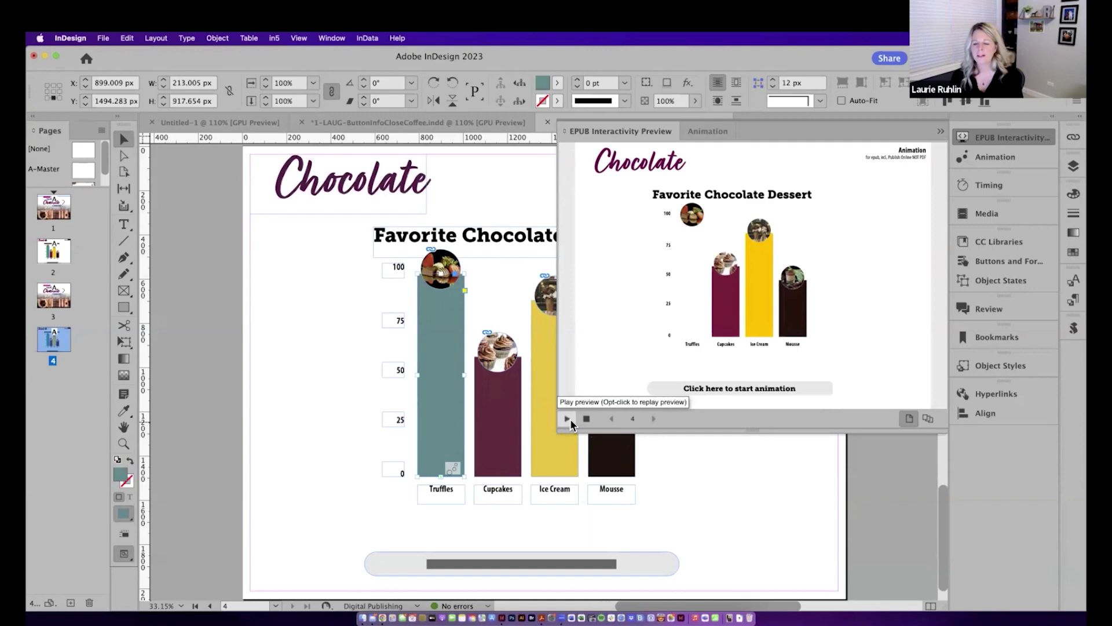
{"action": "left_click", "coordinate": [567, 419]}
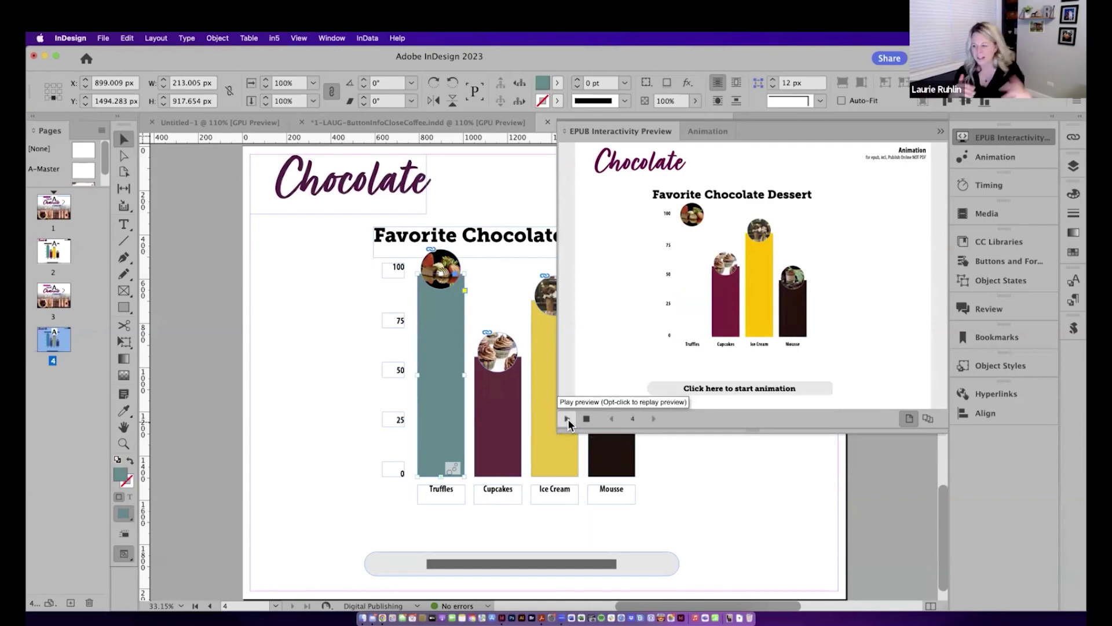
{"action": "left_click", "coordinate": [634, 131]}
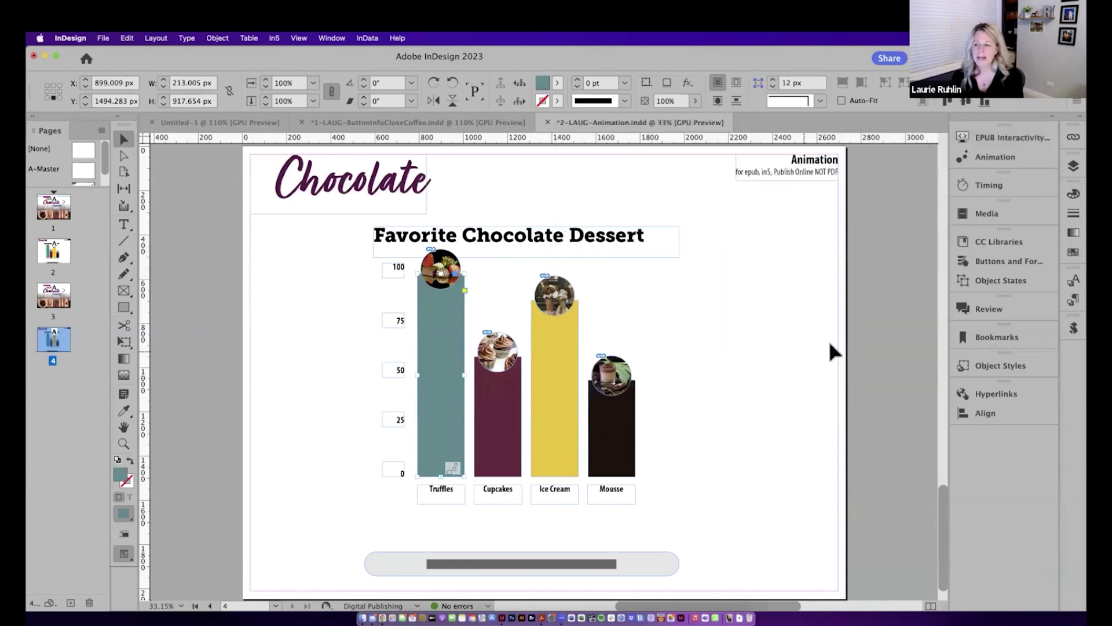
- Set Animate to To Current Appearance with a bottom-centre origin, then preview the growth
{"action": "left_click", "coordinate": [988, 158]}
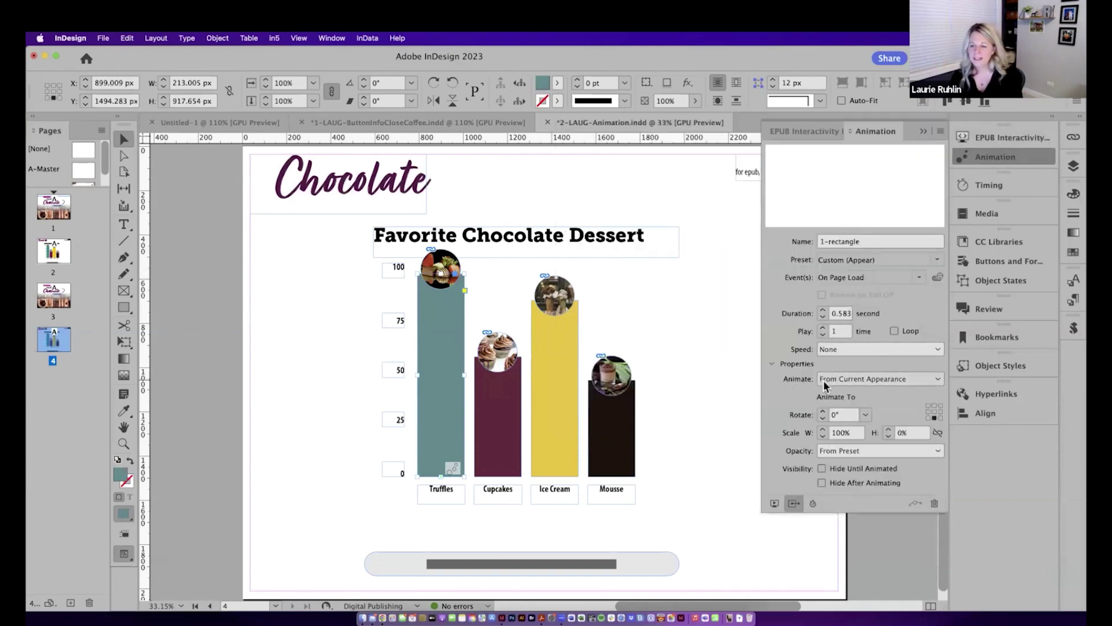
{"action": "left_click", "coordinate": [825, 380]}
{"action": "left_click", "coordinate": [838, 408]}
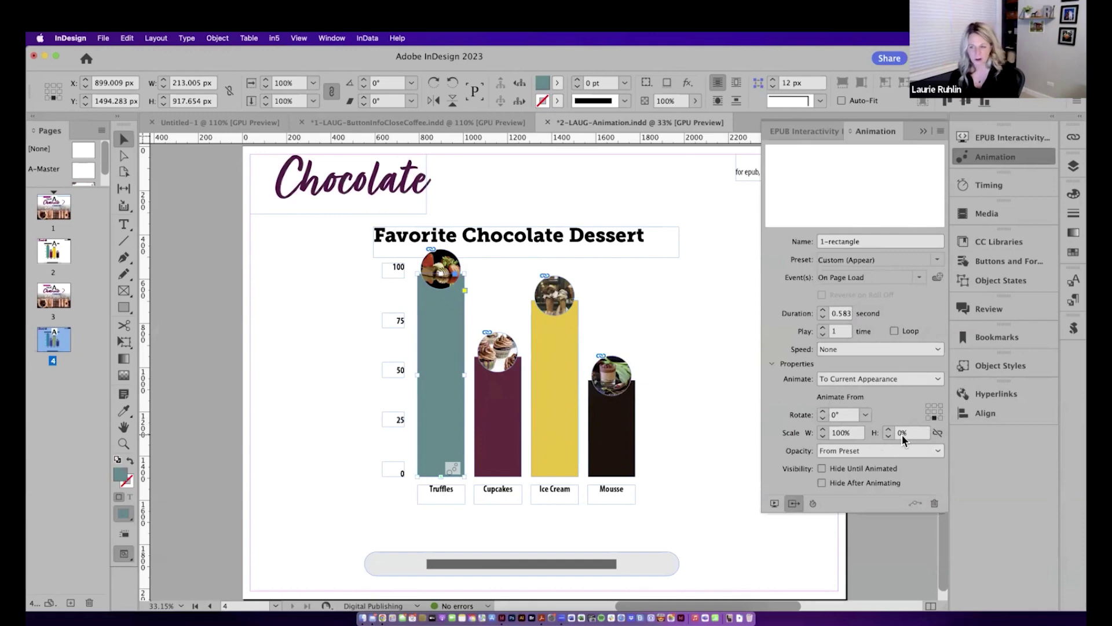
{"action": "left_click", "coordinate": [934, 417]}
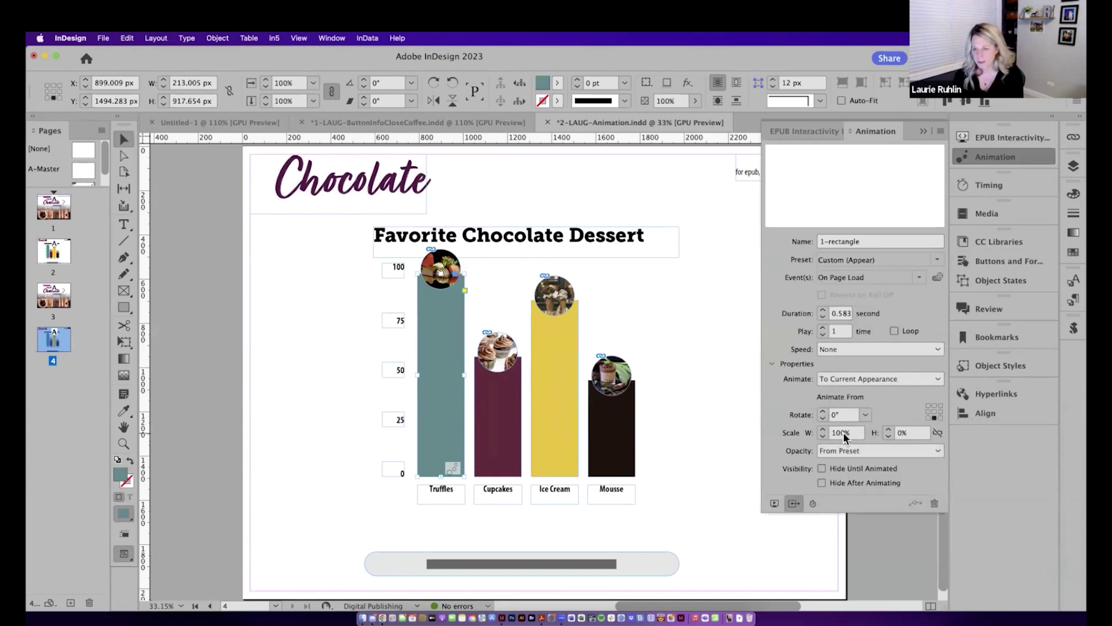
{"action": "left_click", "coordinate": [775, 503]}
{"action": "left_click", "coordinate": [560, 423]}
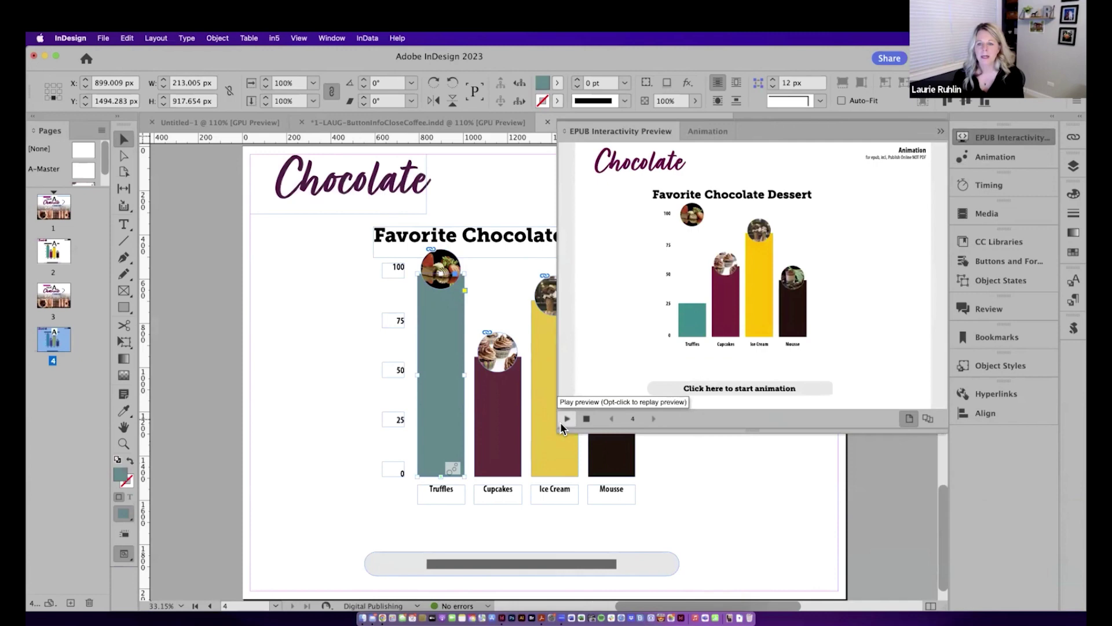
{"action": "left_click", "coordinate": [617, 132]}
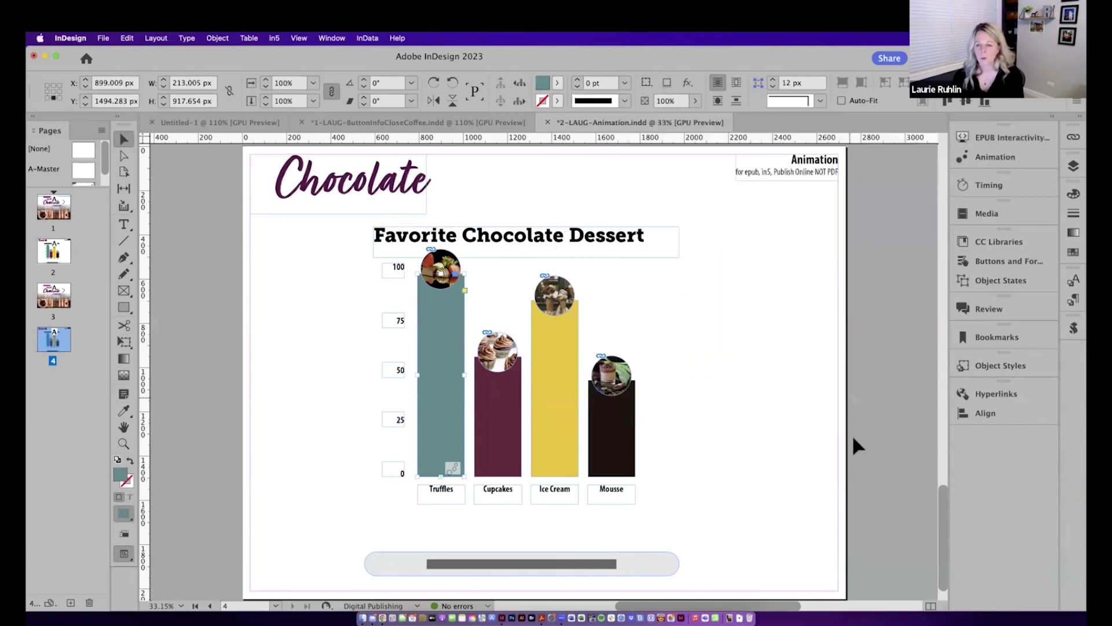
- Set the Truffles bar animation's Opacity to None and open the interactive page preview
{"action": "left_click", "coordinate": [995, 161]}
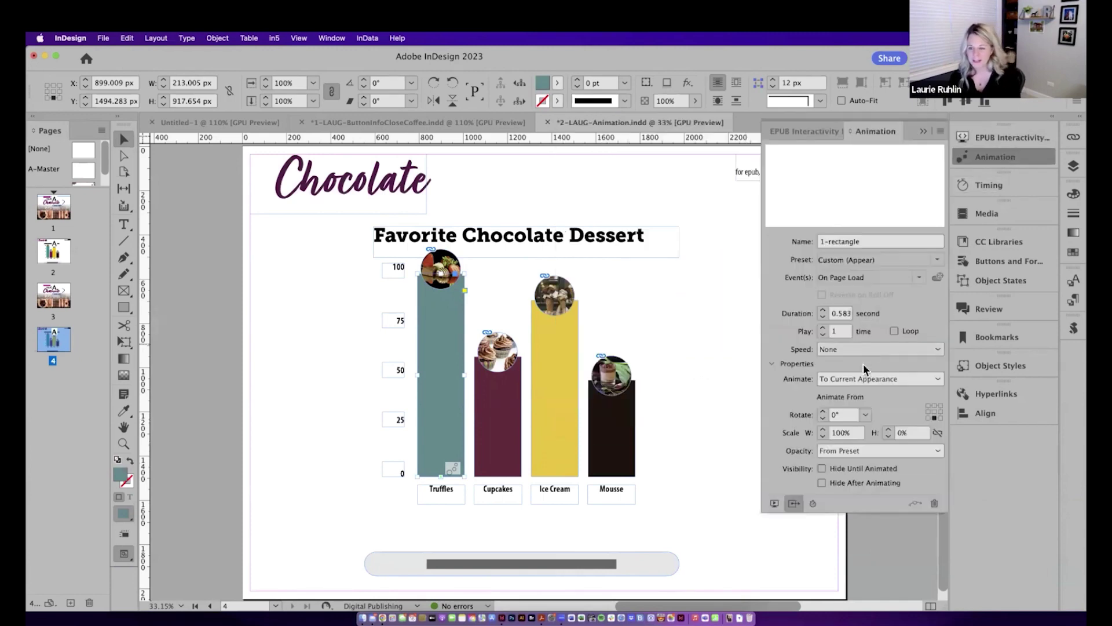
{"action": "left_click", "coordinate": [830, 455]}
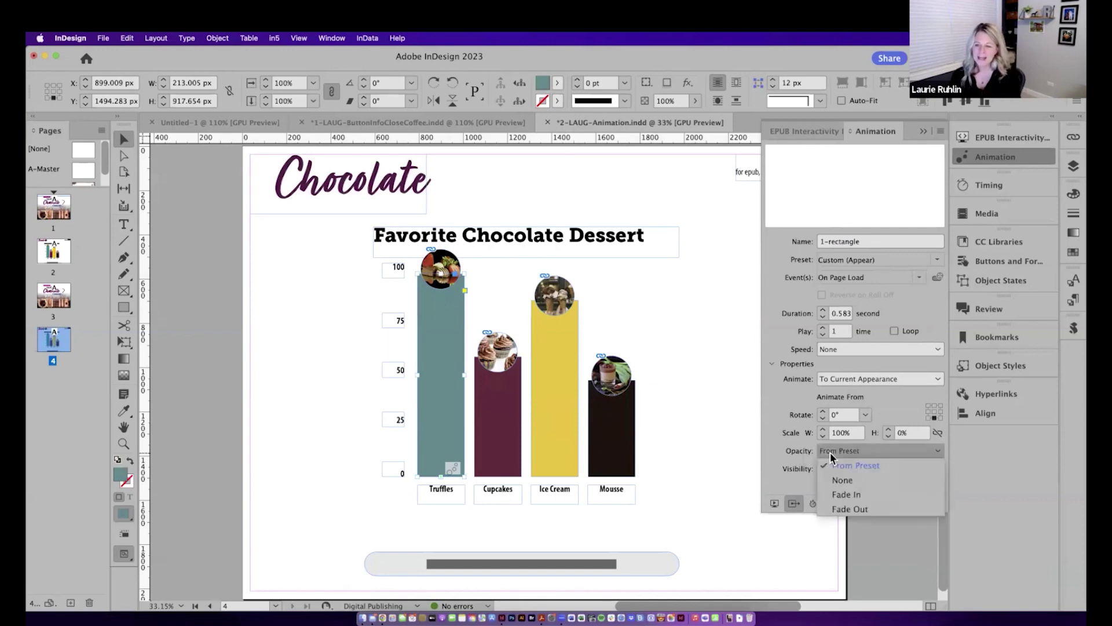
{"action": "left_click", "coordinate": [868, 483]}
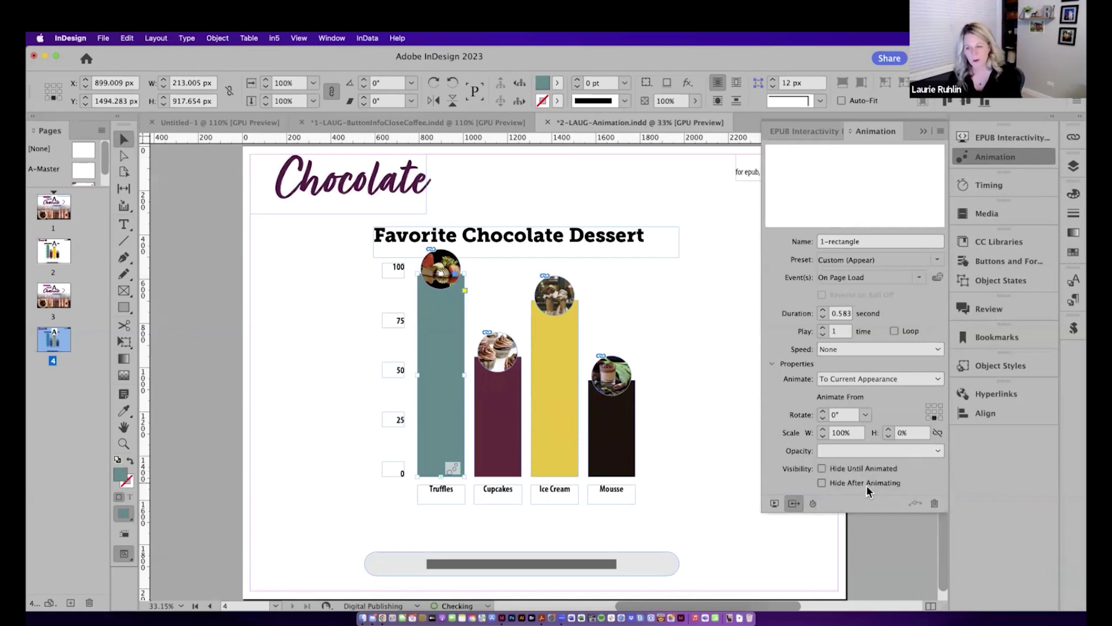
{"action": "left_click", "coordinate": [774, 504]}
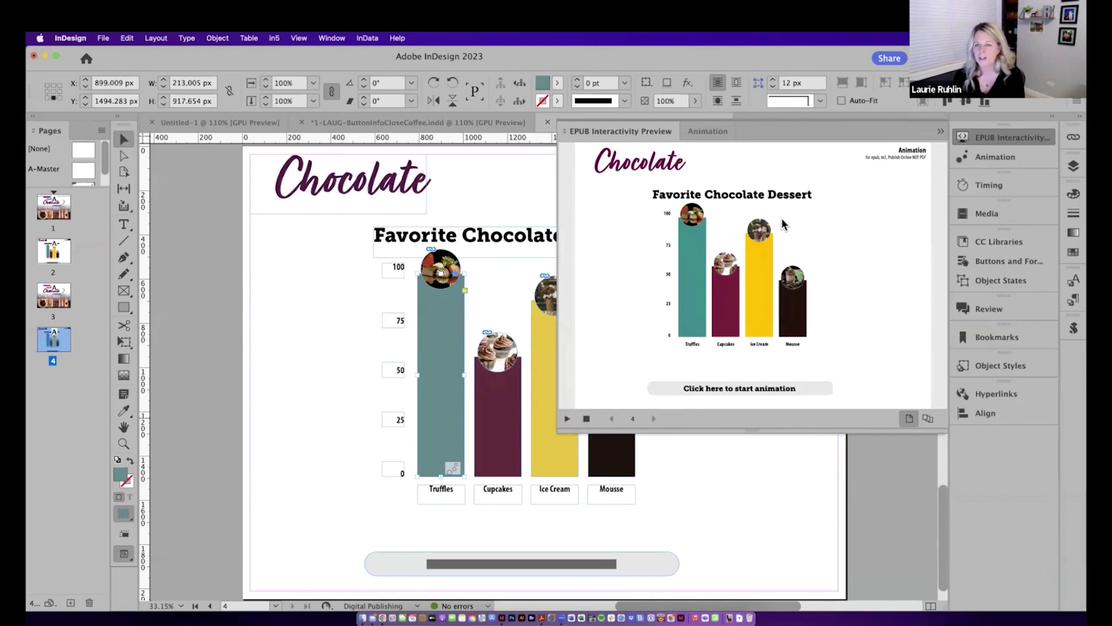
- Select the Cupcakes bar and give it the Appear animation preset
{"action": "left_click", "coordinate": [645, 131]}
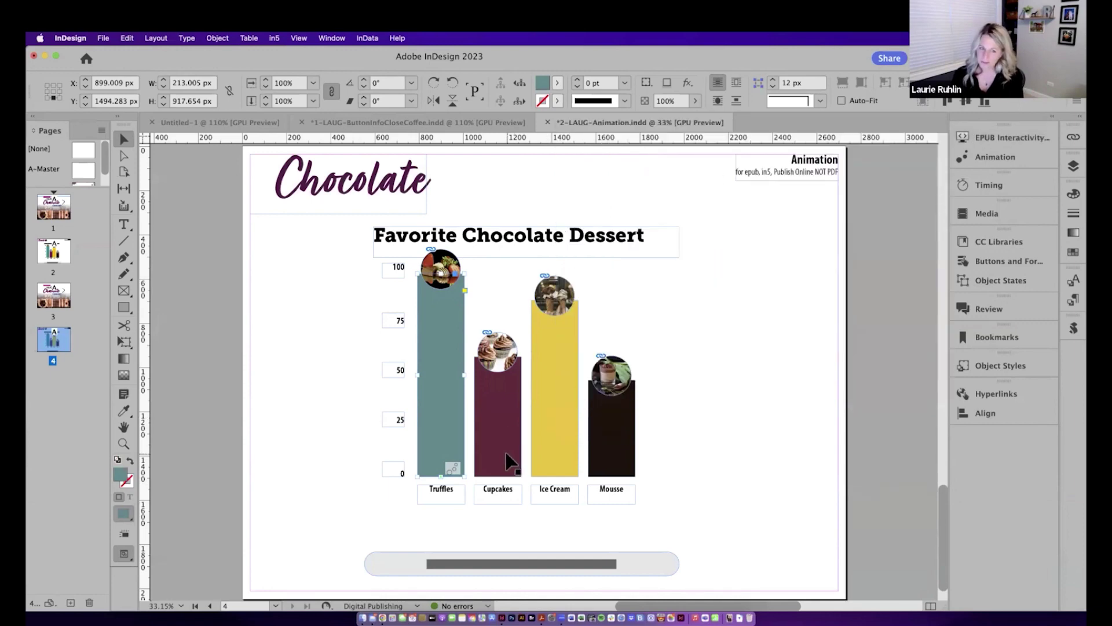
{"action": "left_click", "coordinate": [512, 427]}
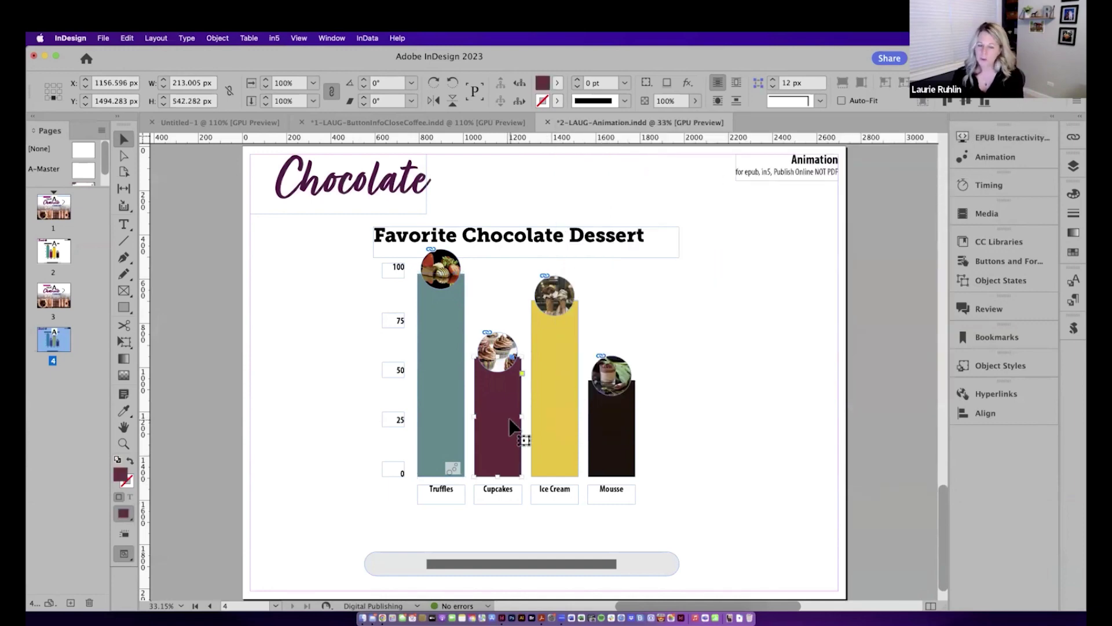
{"action": "left_click", "coordinate": [983, 158]}
{"action": "left_click", "coordinate": [937, 260]}
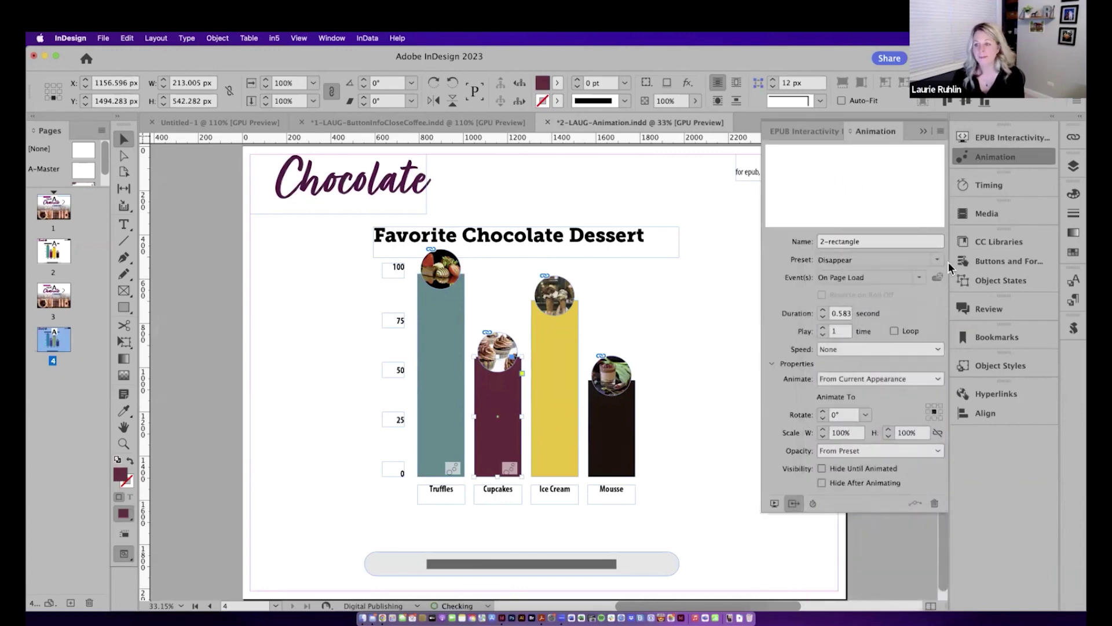
{"action": "left_click", "coordinate": [937, 259]}
{"action": "left_click", "coordinate": [847, 506]}
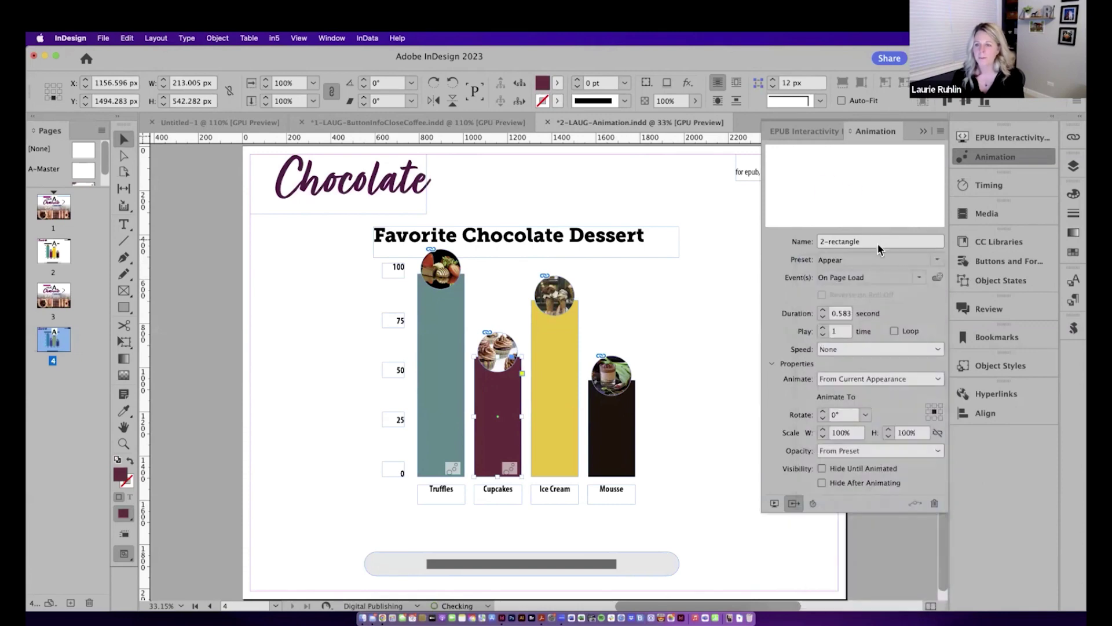
- Animate it To Current Appearance from bottom centre at 0% height, Opacity None, and preview it
{"action": "left_click", "coordinate": [822, 380]}
{"action": "left_click", "coordinate": [863, 409]}
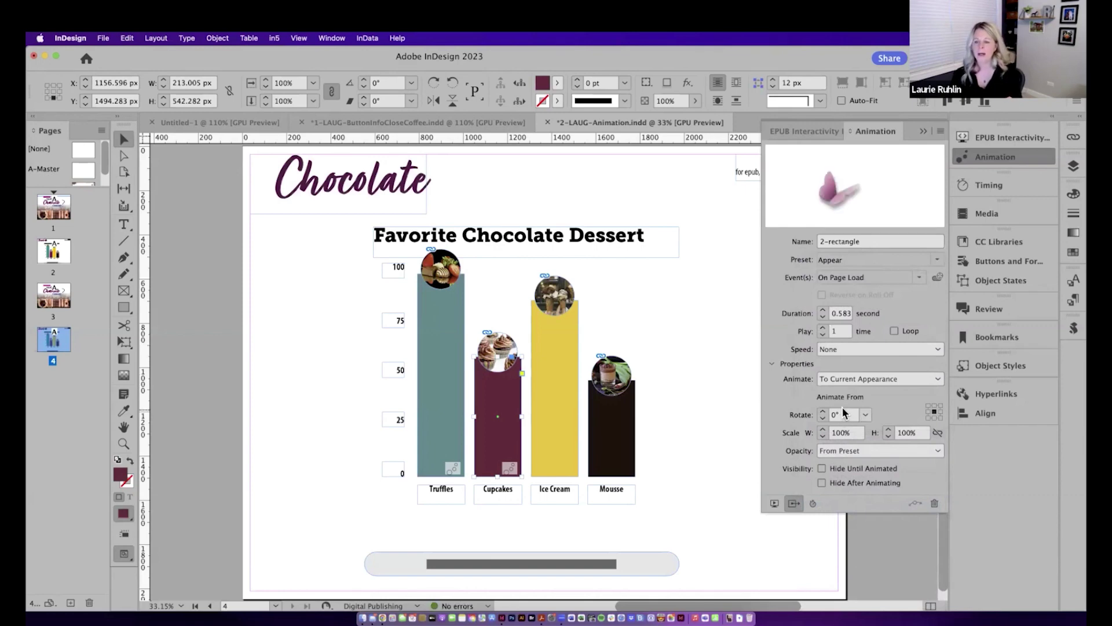
{"action": "left_click", "coordinate": [934, 417]}
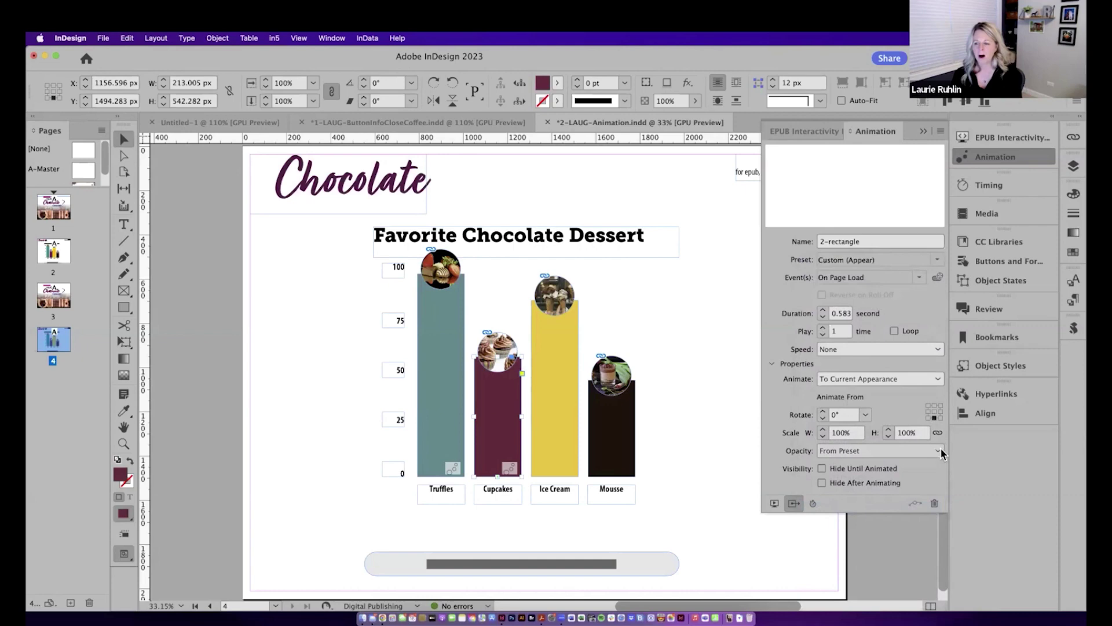
{"action": "left_click", "coordinate": [937, 433]}
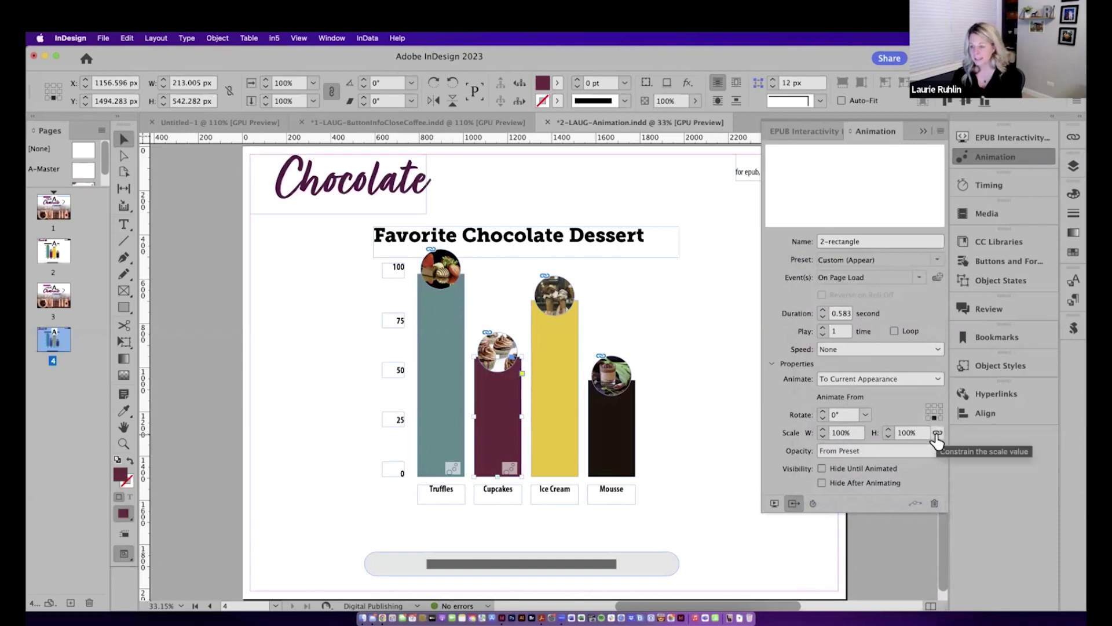
{"action": "left_click", "coordinate": [937, 433]}
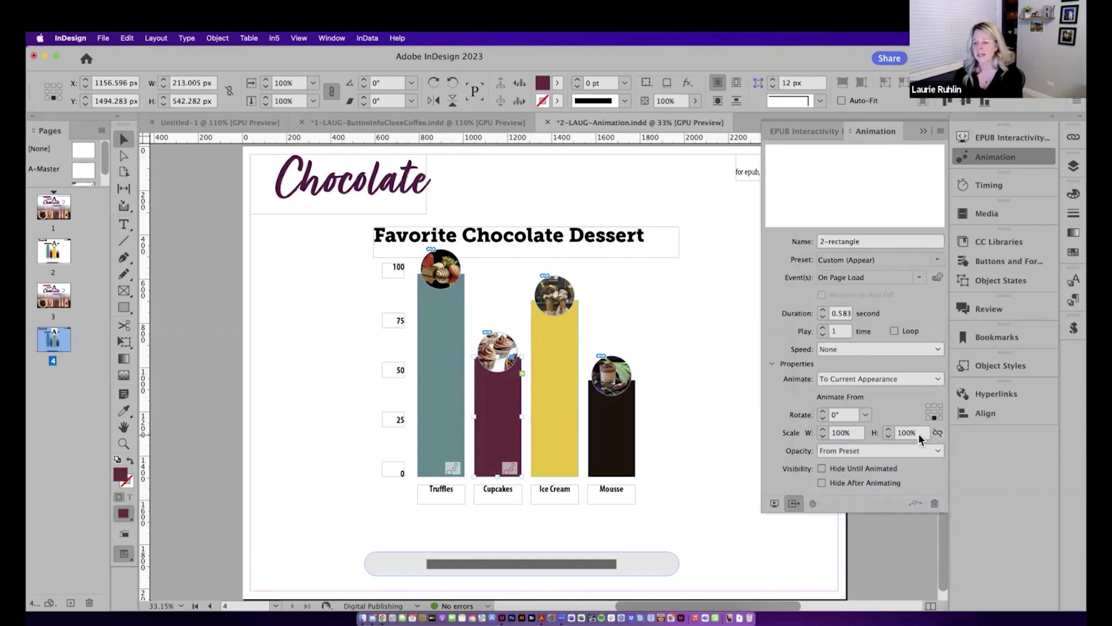
{"action": "type", "text": "0"}
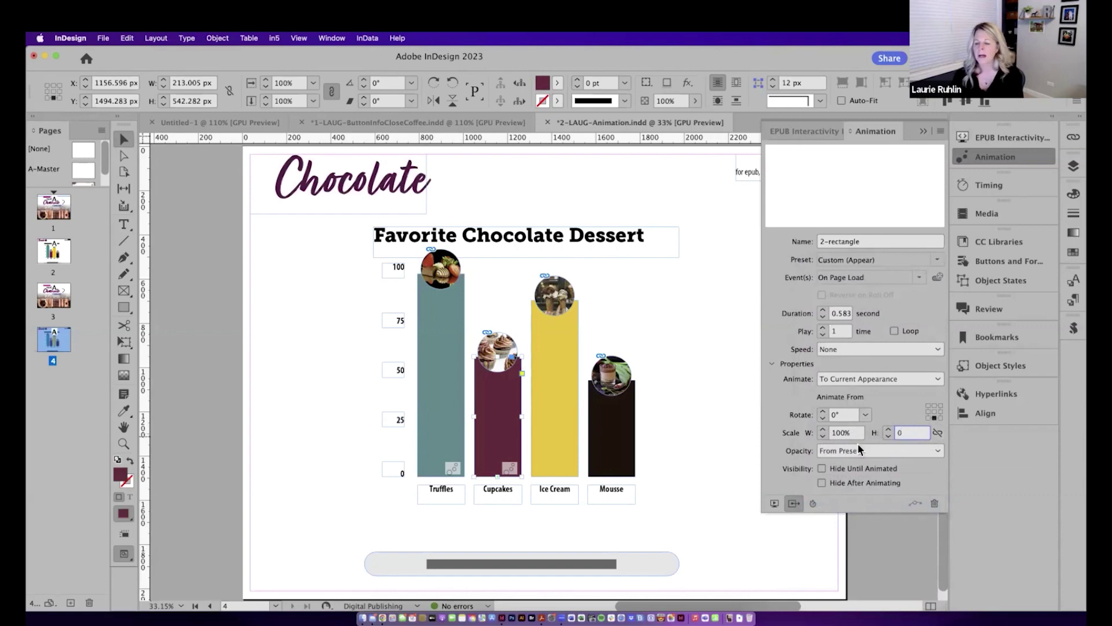
{"action": "left_click", "coordinate": [843, 449]}
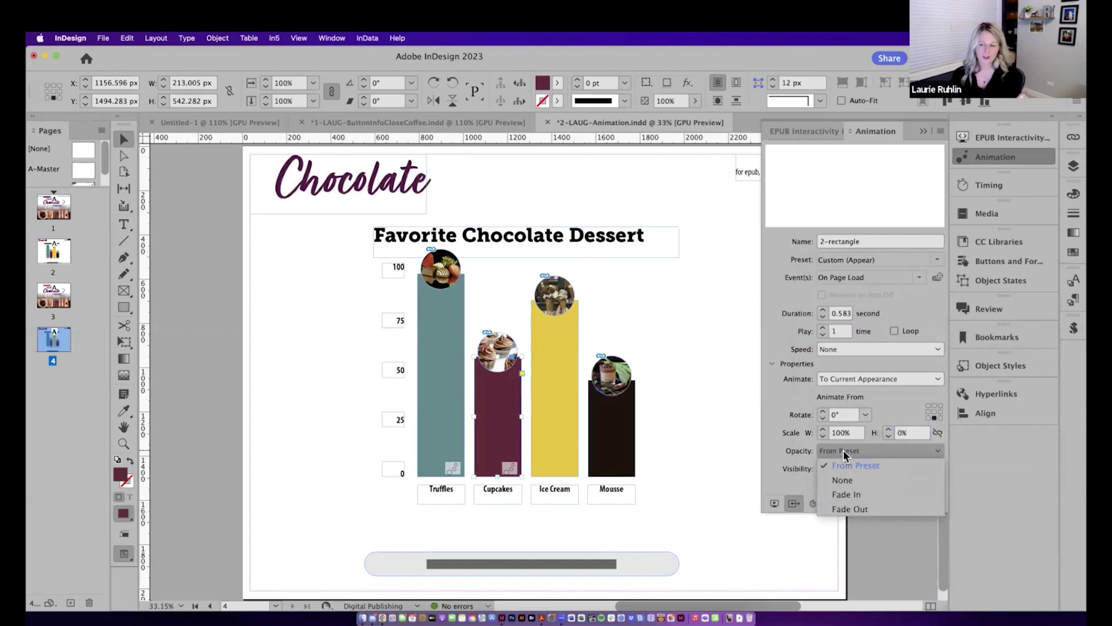
{"action": "left_click", "coordinate": [843, 480]}
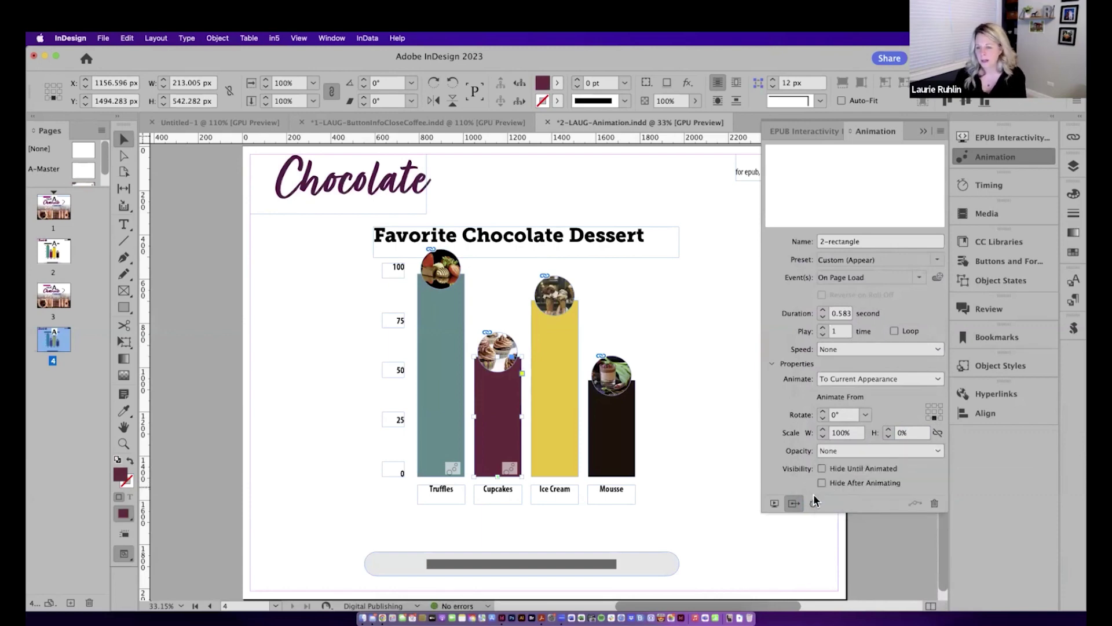
{"action": "left_click", "coordinate": [774, 503]}
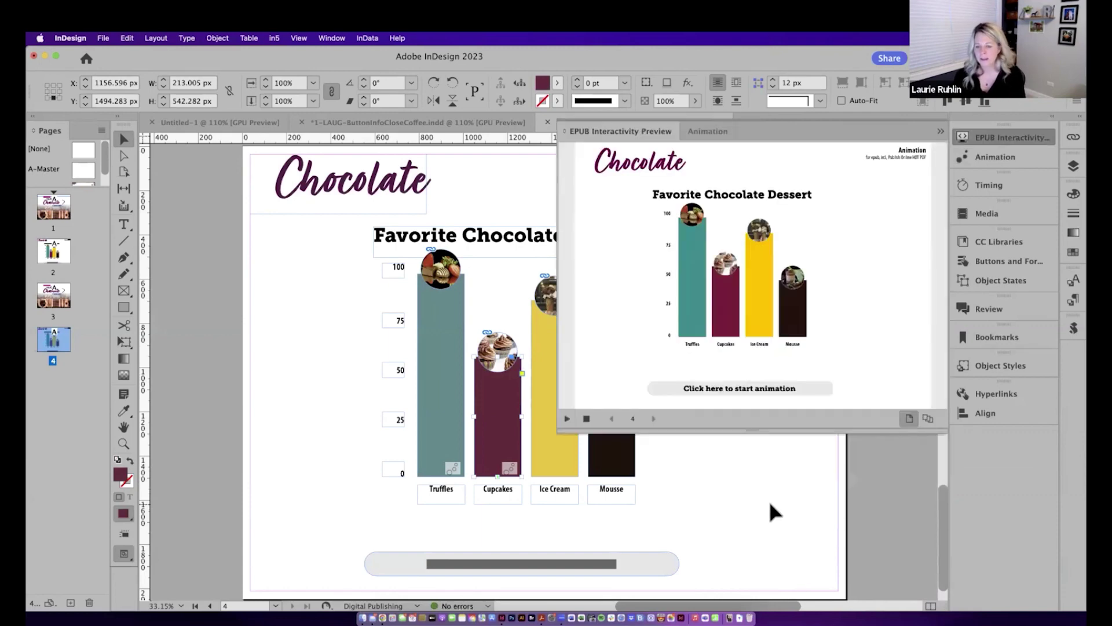
{"action": "left_click", "coordinate": [567, 418]}
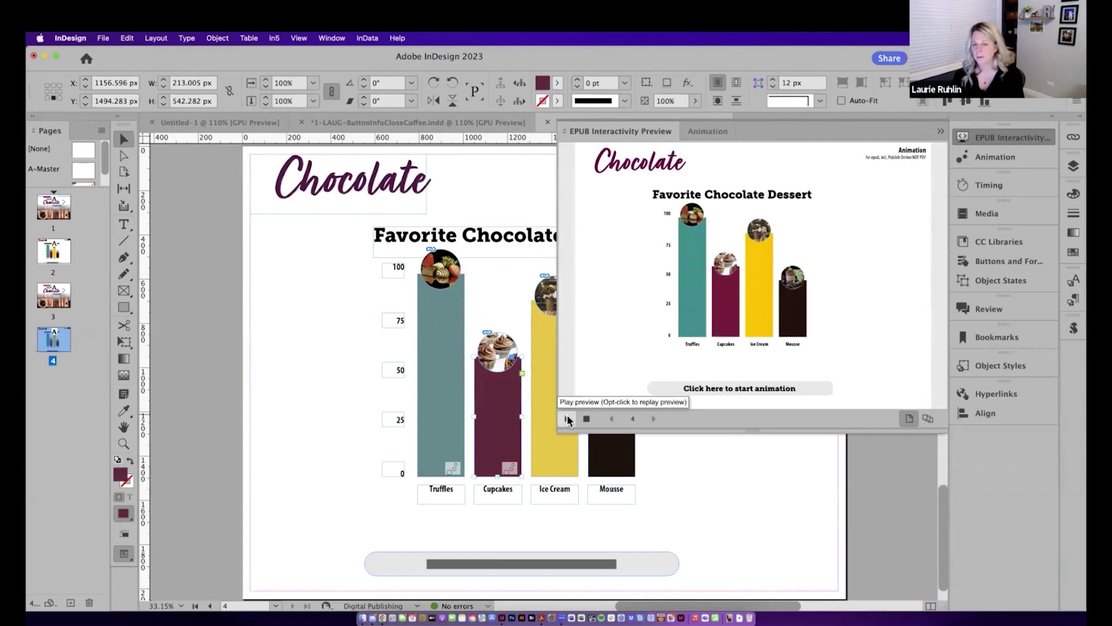
- Give the Ice Cream and Mousse bars the Appear preset, animating To Current Appearance
{"action": "left_click", "coordinate": [642, 496]}
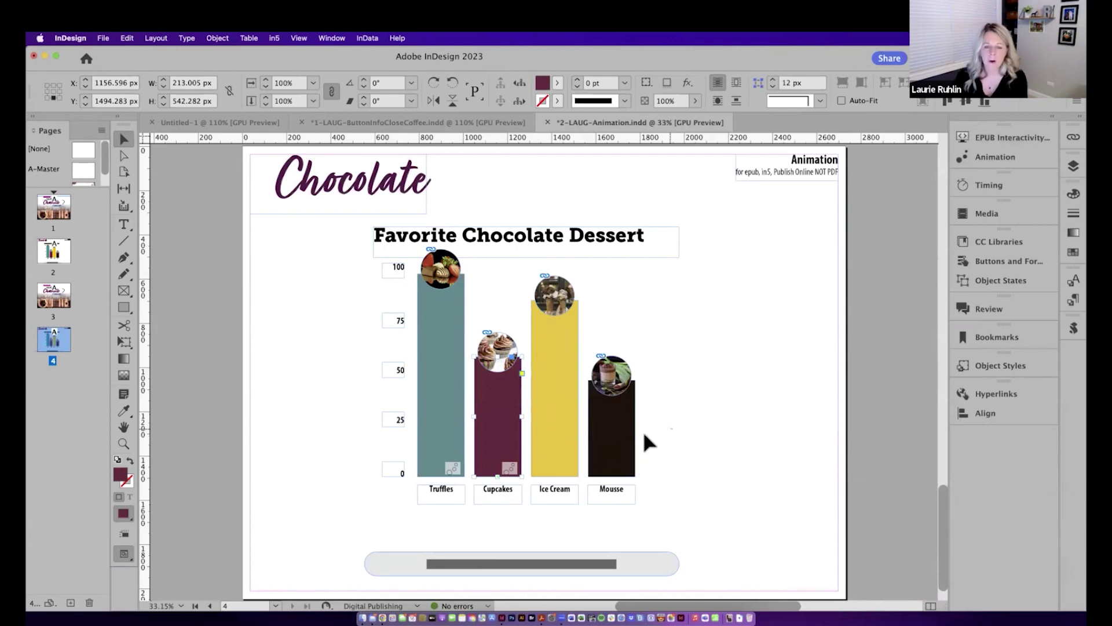
{"action": "left_click_drag", "start_coordinate": [649, 443], "coordinate": [551, 447]}
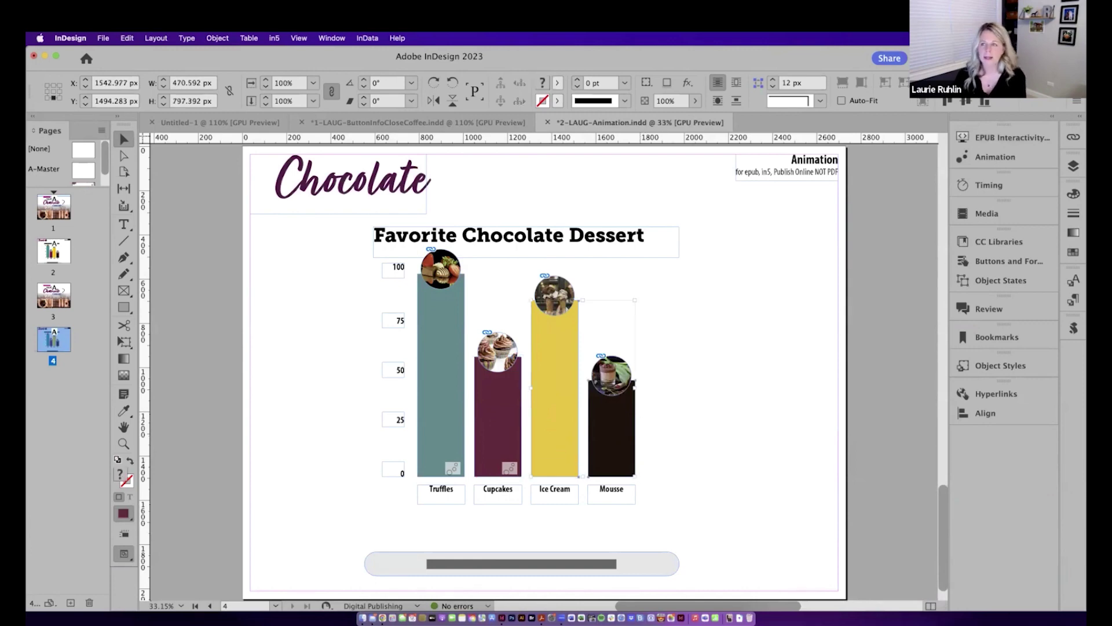
{"action": "left_click", "coordinate": [1011, 157]}
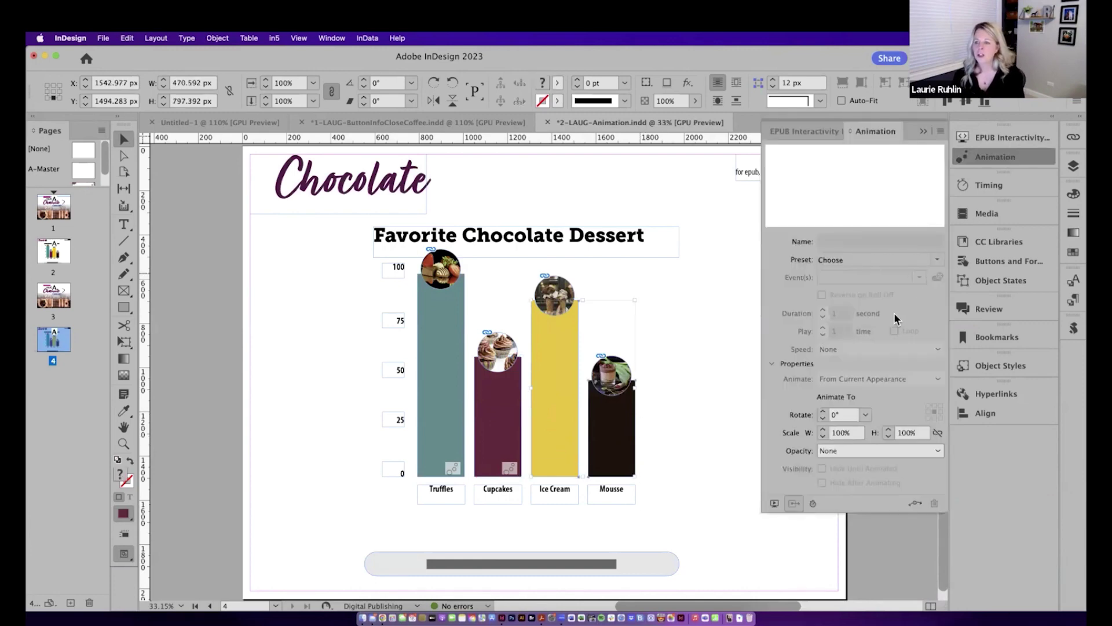
{"action": "left_click", "coordinate": [932, 261]}
{"action": "left_click", "coordinate": [875, 506]}
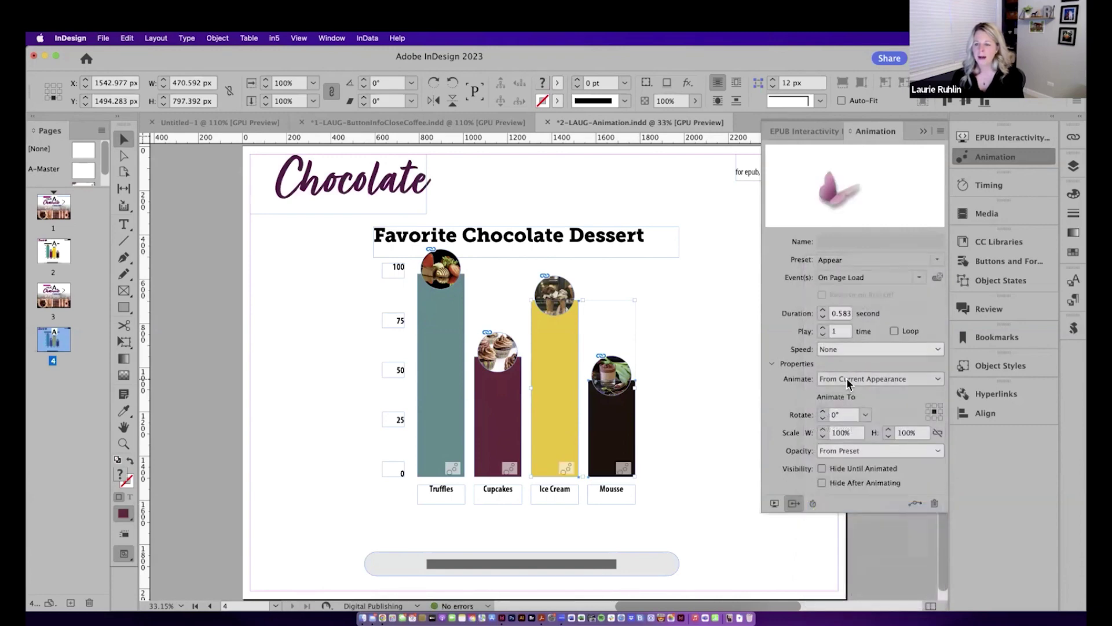
{"action": "left_click", "coordinate": [846, 377]}
{"action": "left_click", "coordinate": [846, 406]}
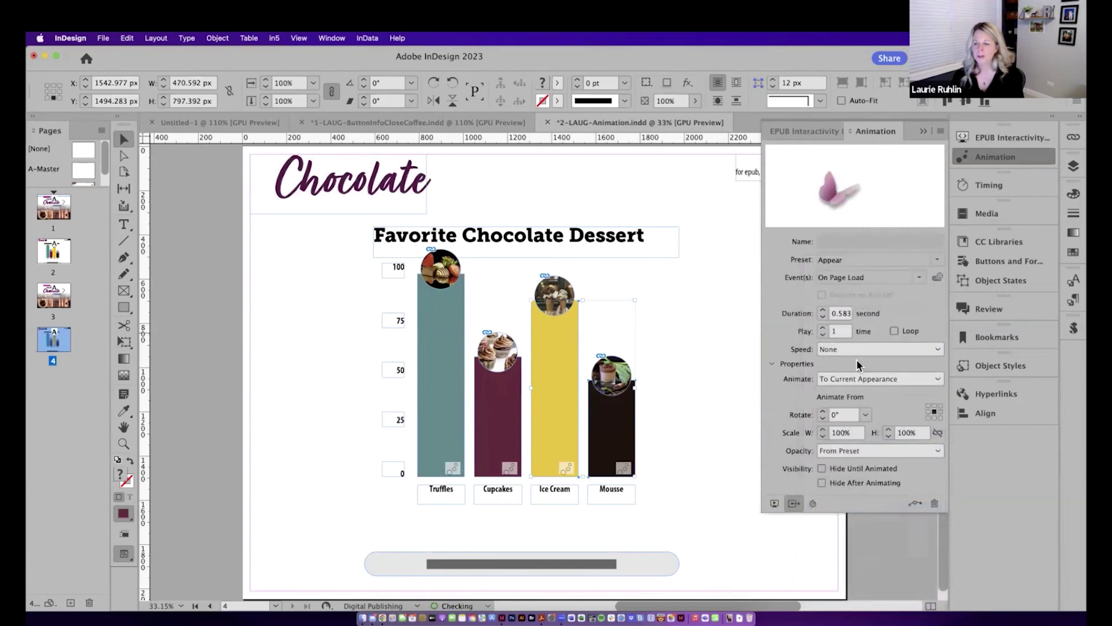
- Set their starting height to 0% from bottom centre with Opacity None, then preview
{"action": "left_click", "coordinate": [907, 432]}
{"action": "type", "text": "0"}
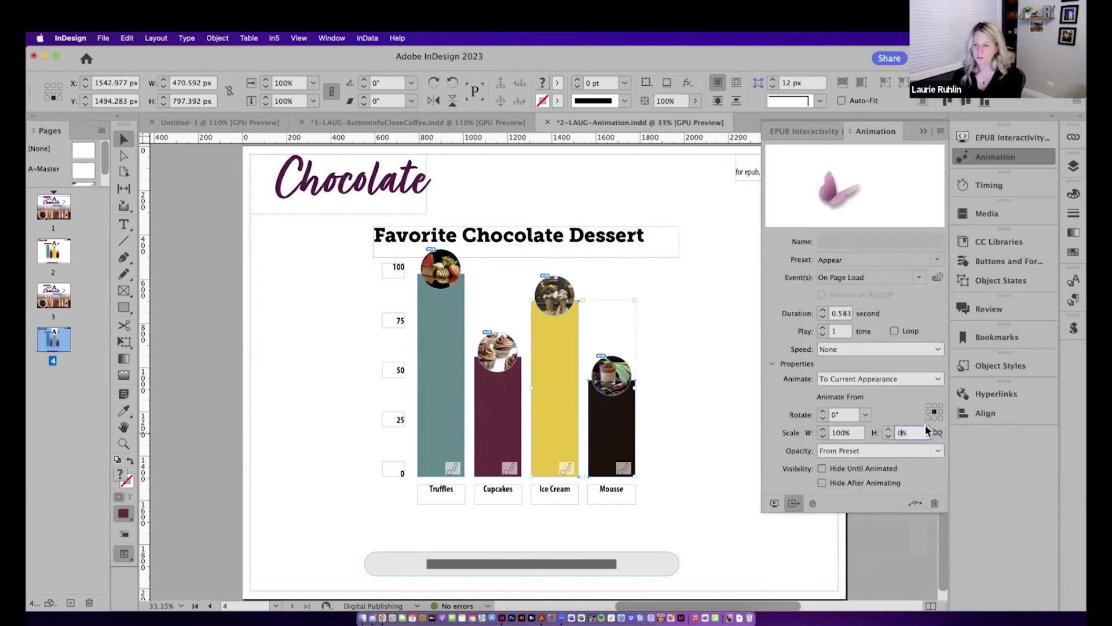
{"action": "left_click", "coordinate": [934, 418]}
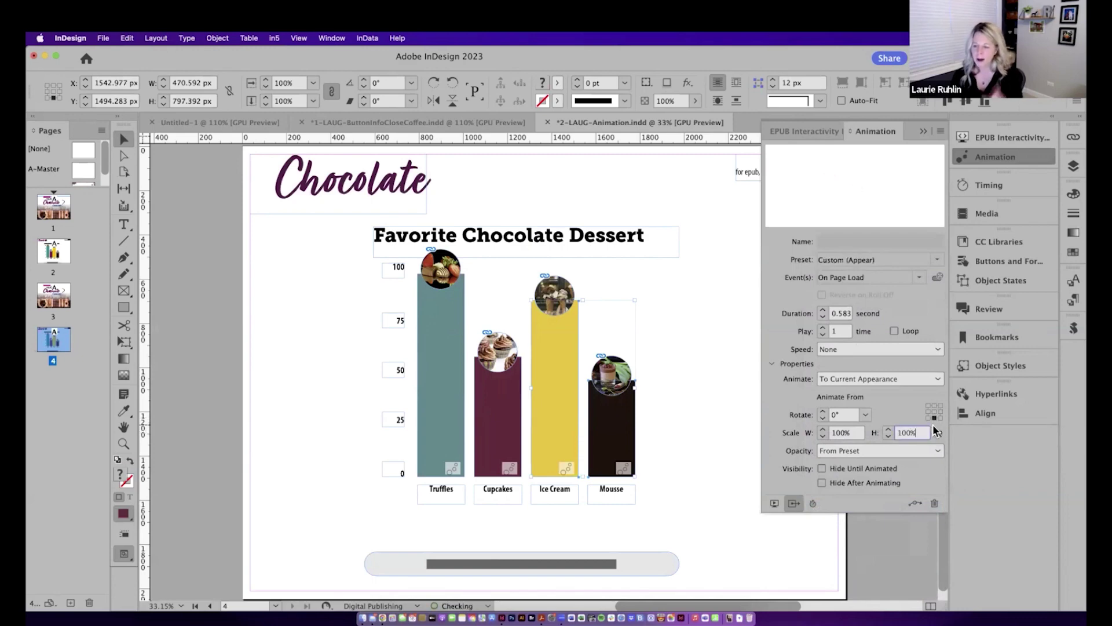
{"action": "left_click", "coordinate": [890, 450]}
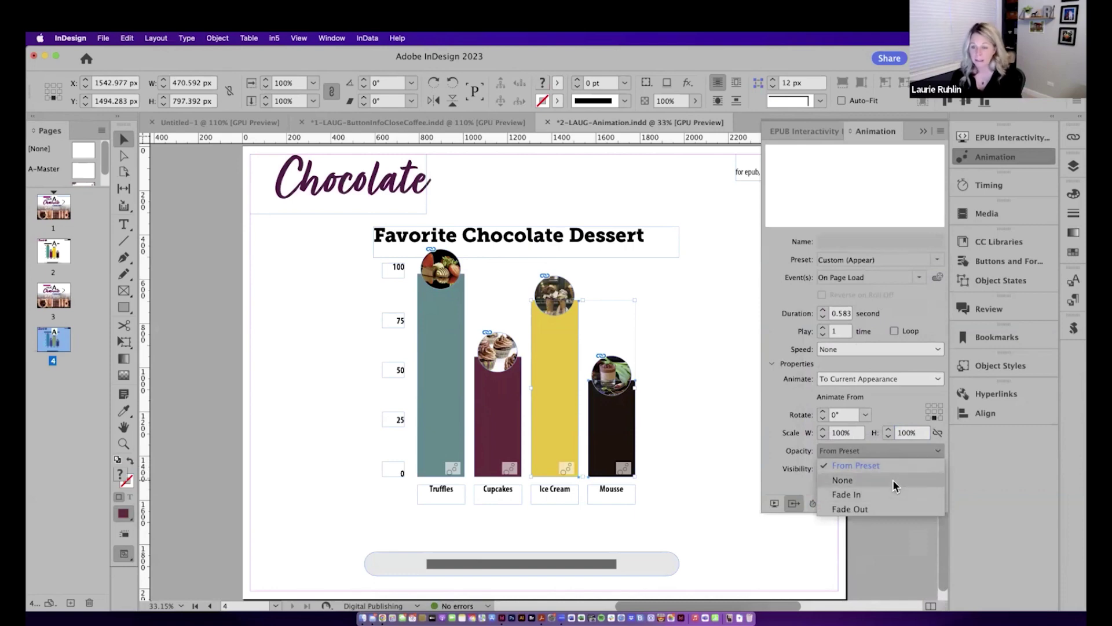
{"action": "left_click", "coordinate": [892, 479]}
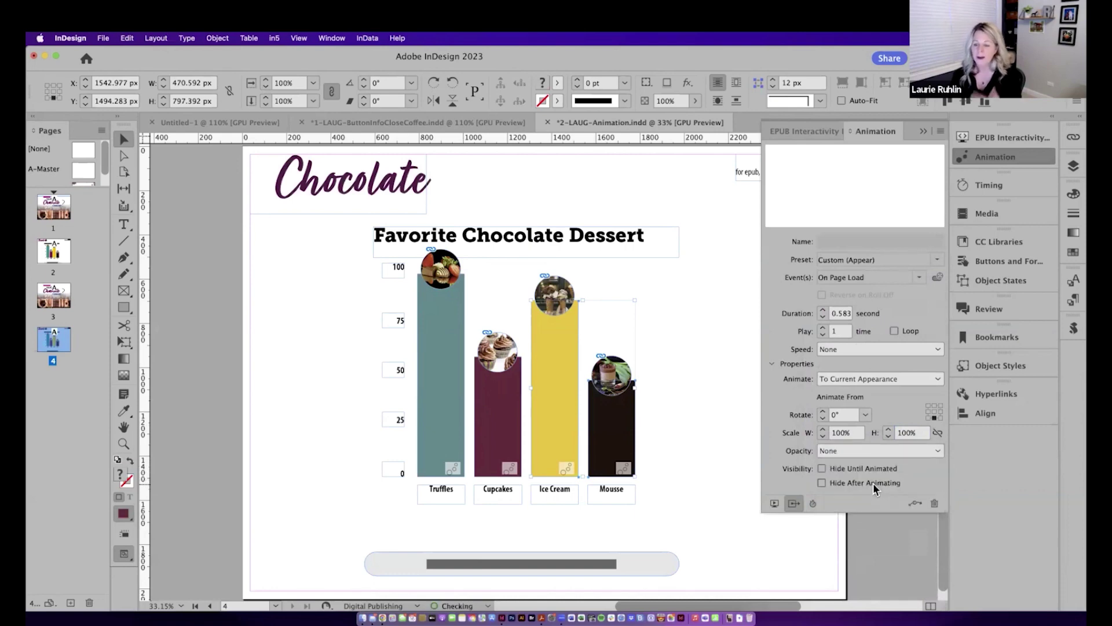
{"action": "left_click", "coordinate": [774, 503]}
{"action": "left_click", "coordinate": [566, 419]}
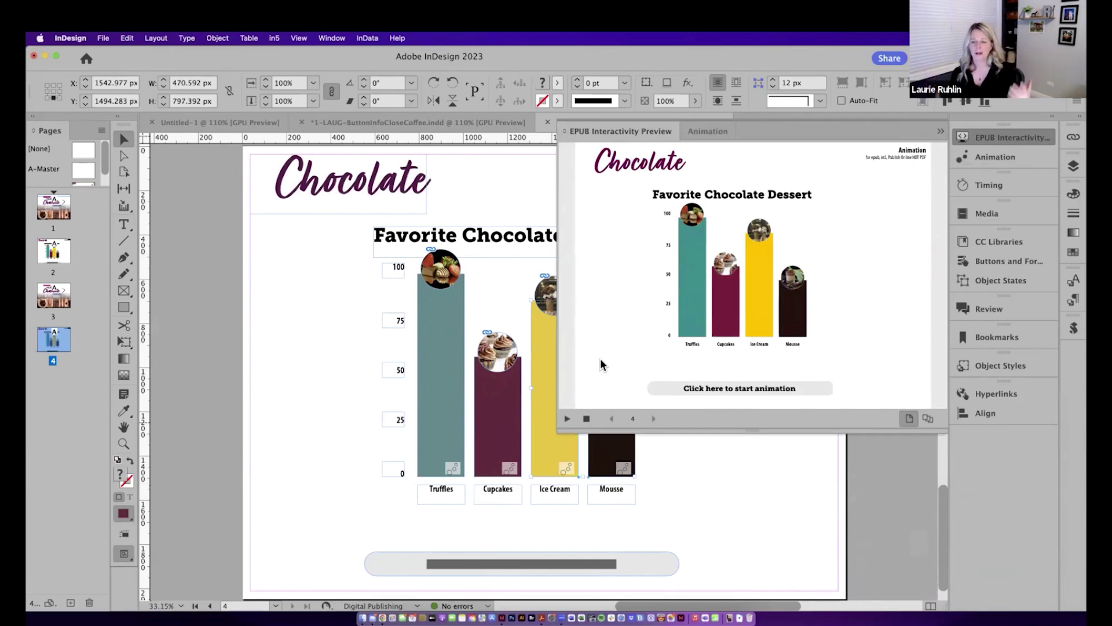
- Re-enter the Ice Cream bar's starting height as 0%, then select the Mousse bar
{"action": "left_click", "coordinate": [667, 130]}
{"action": "left_click", "coordinate": [666, 516]}
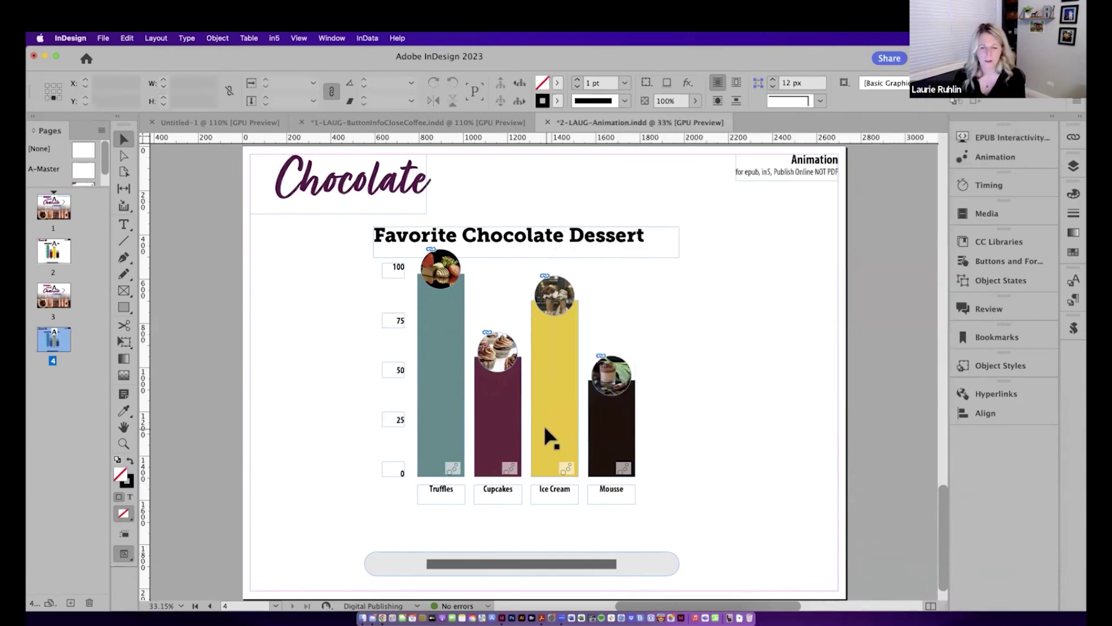
{"action": "left_click", "coordinate": [547, 437]}
{"action": "left_click", "coordinate": [994, 157]}
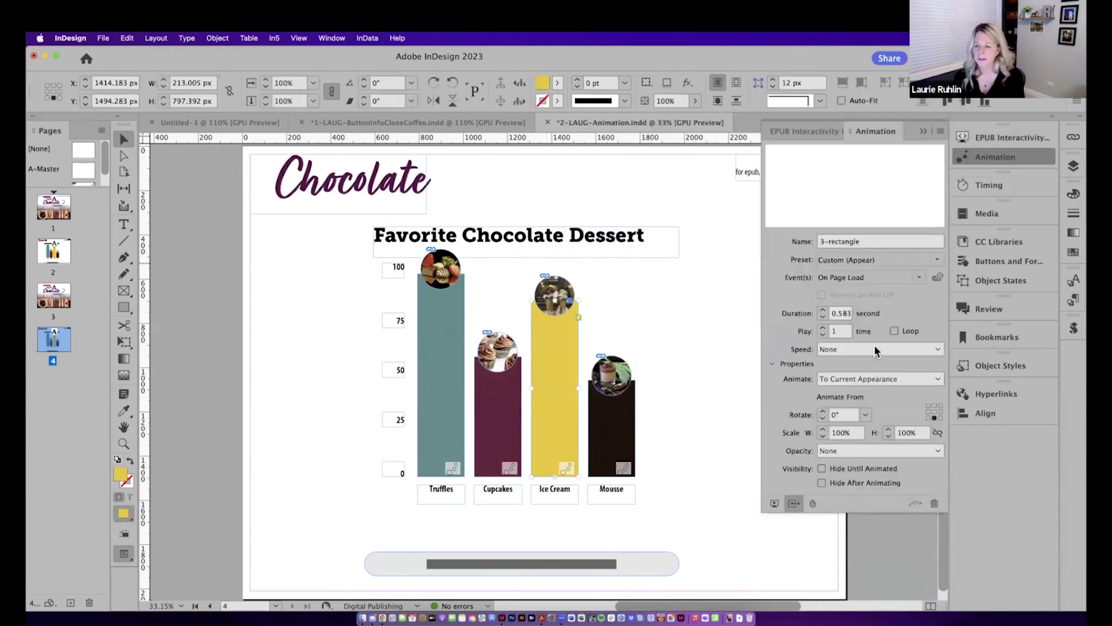
{"action": "left_click", "coordinate": [863, 379]}
{"action": "left_click", "coordinate": [870, 376]}
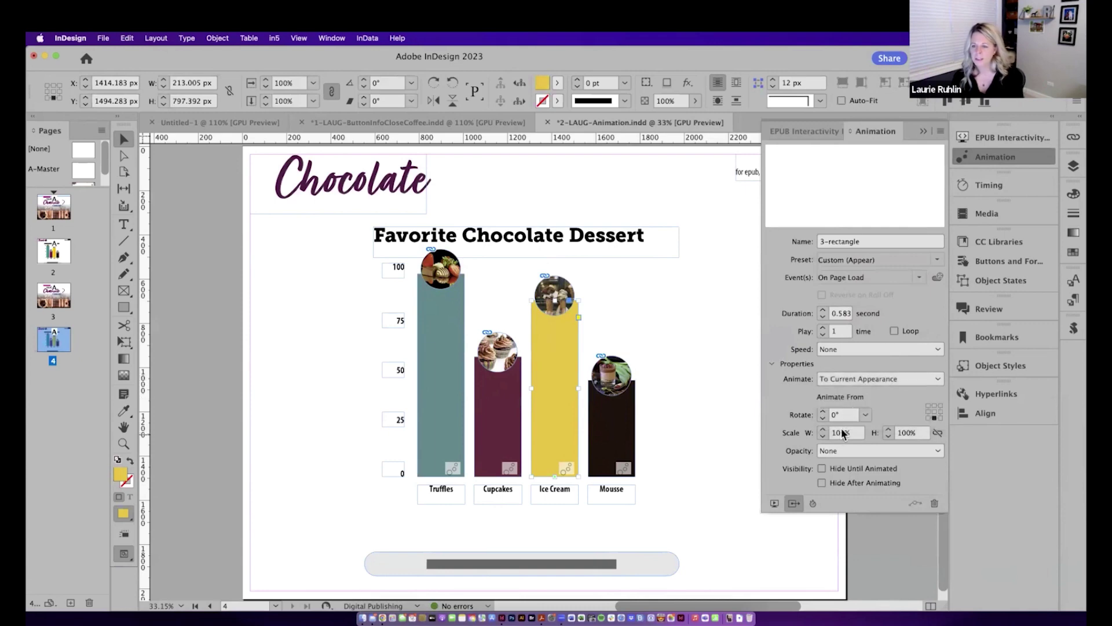
{"action": "double_click", "coordinate": [908, 431]}
{"action": "type", "text": "0"}
{"action": "key", "text": "Tab"}
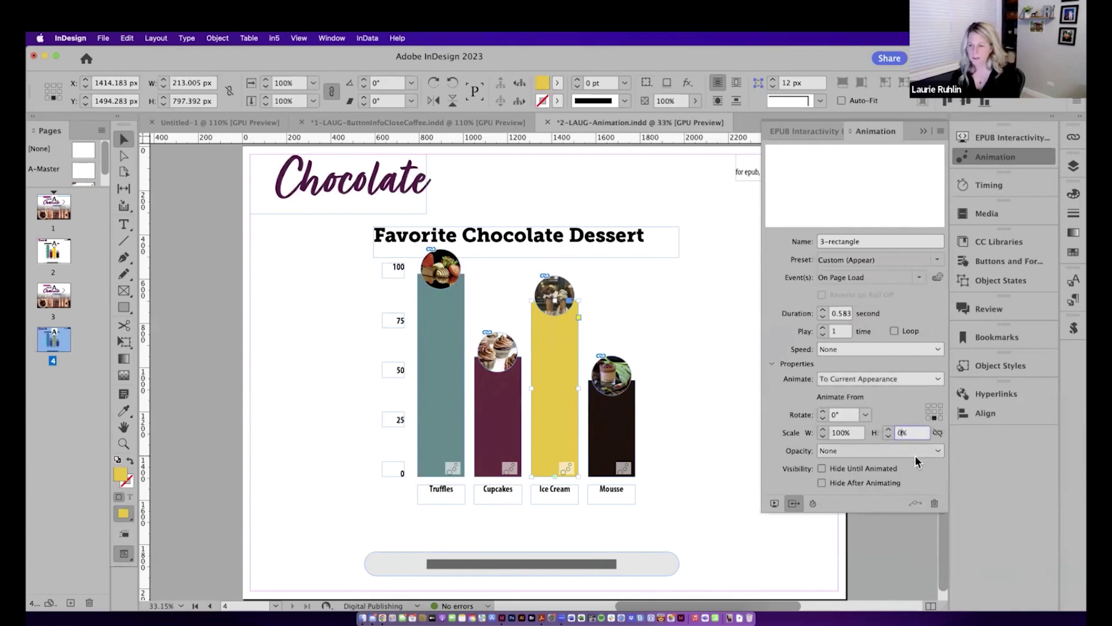
{"action": "left_click", "coordinate": [634, 434]}
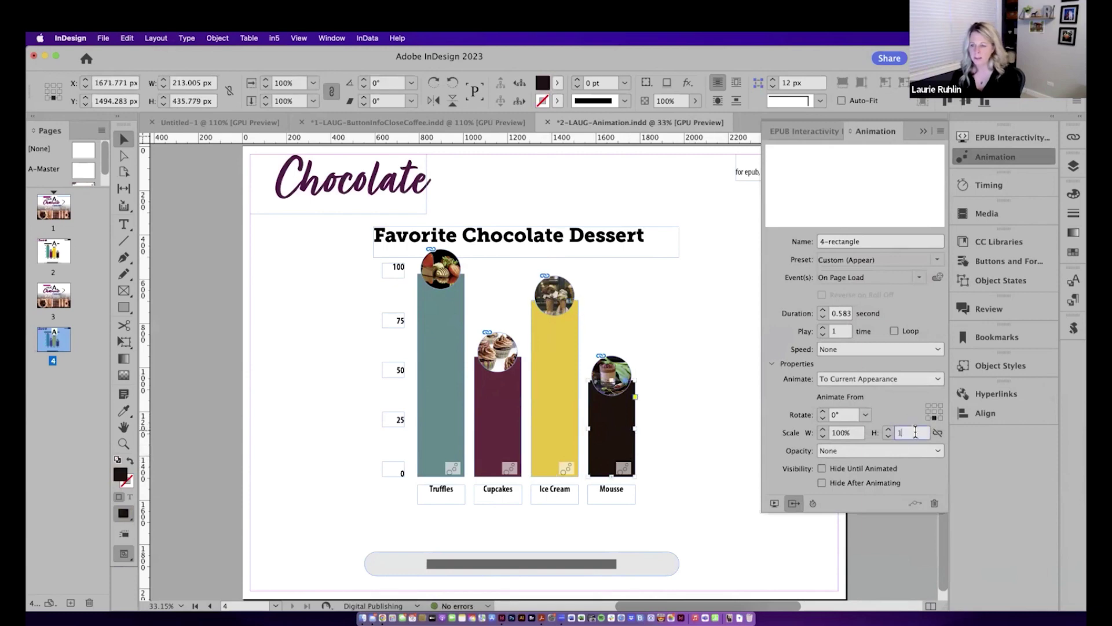
{"action": "type", "text": "1"}
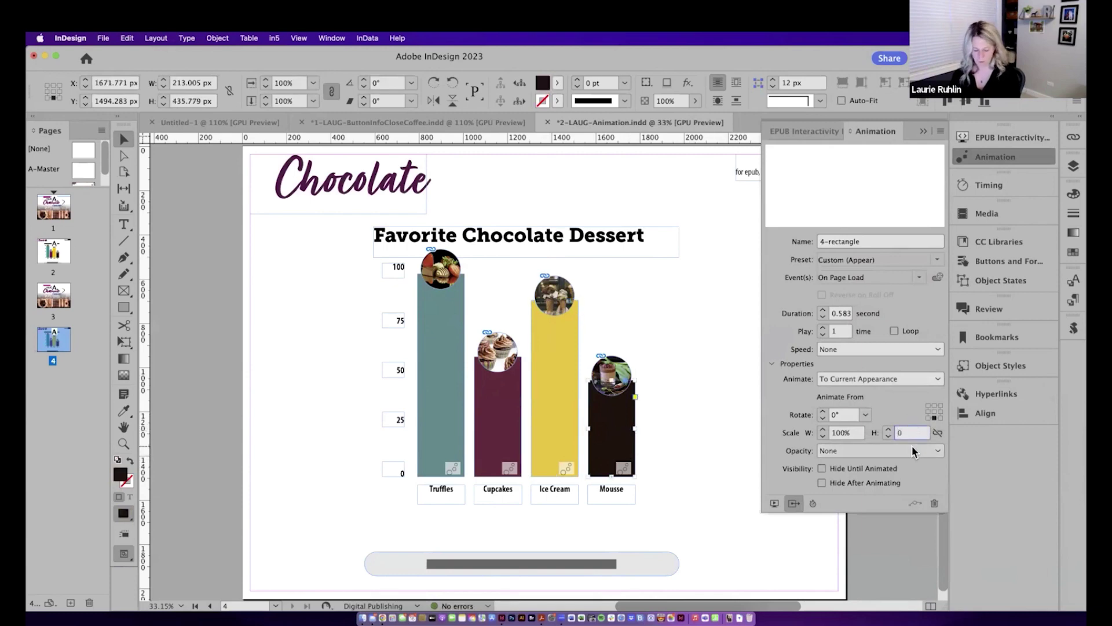
- Replay the preview with all four dessert bars rising from the baseline, then close it
{"action": "left_click", "coordinate": [774, 503]}
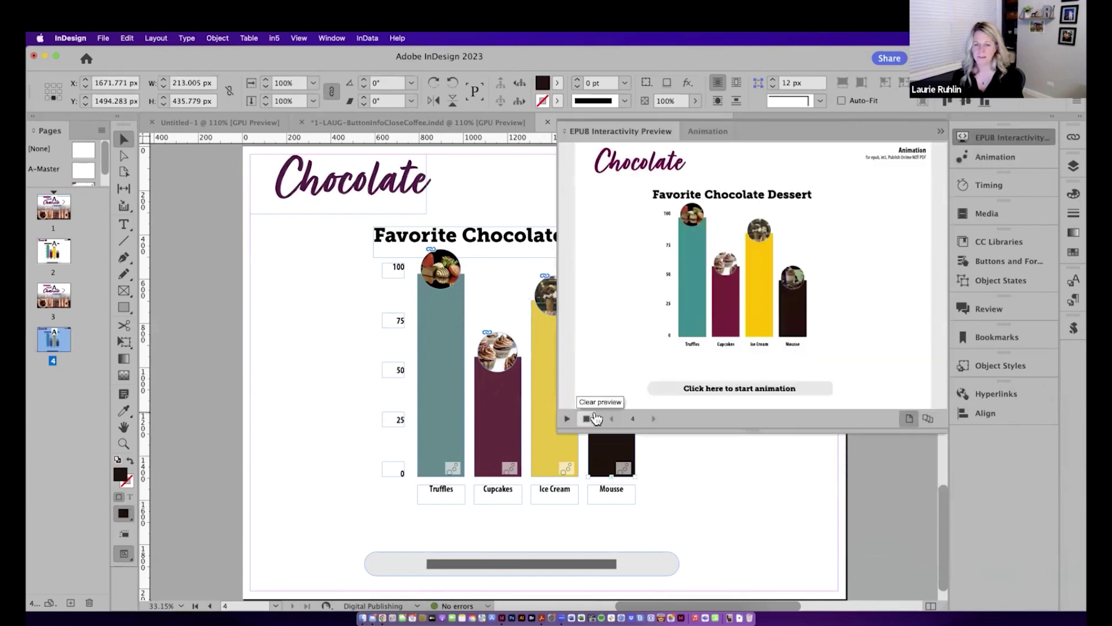
{"action": "left_click", "coordinate": [567, 418]}
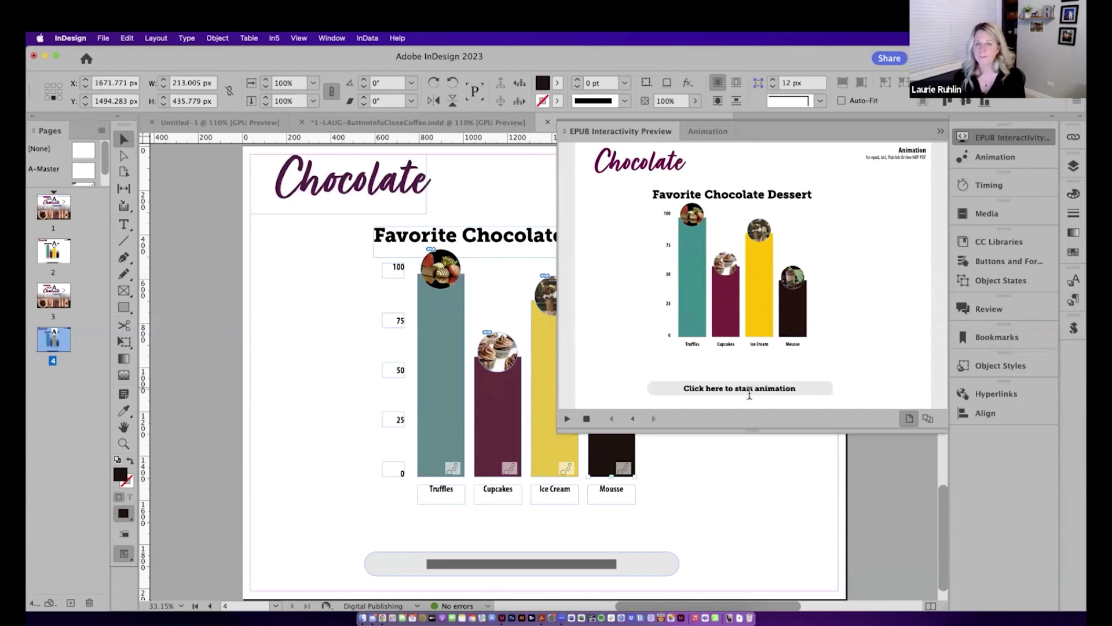
{"action": "left_click", "coordinate": [664, 134]}
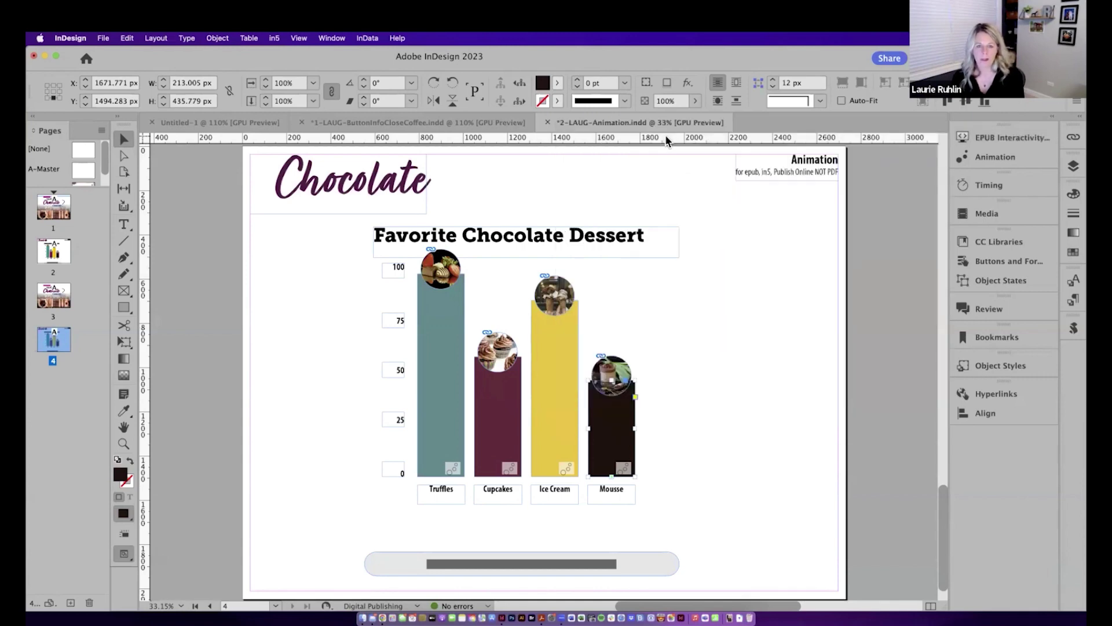
- Apply the Fade In animation to the Truffles, Cupcakes, Ice Cream and Mousse photo circles
{"action": "left_click", "coordinate": [449, 280]}
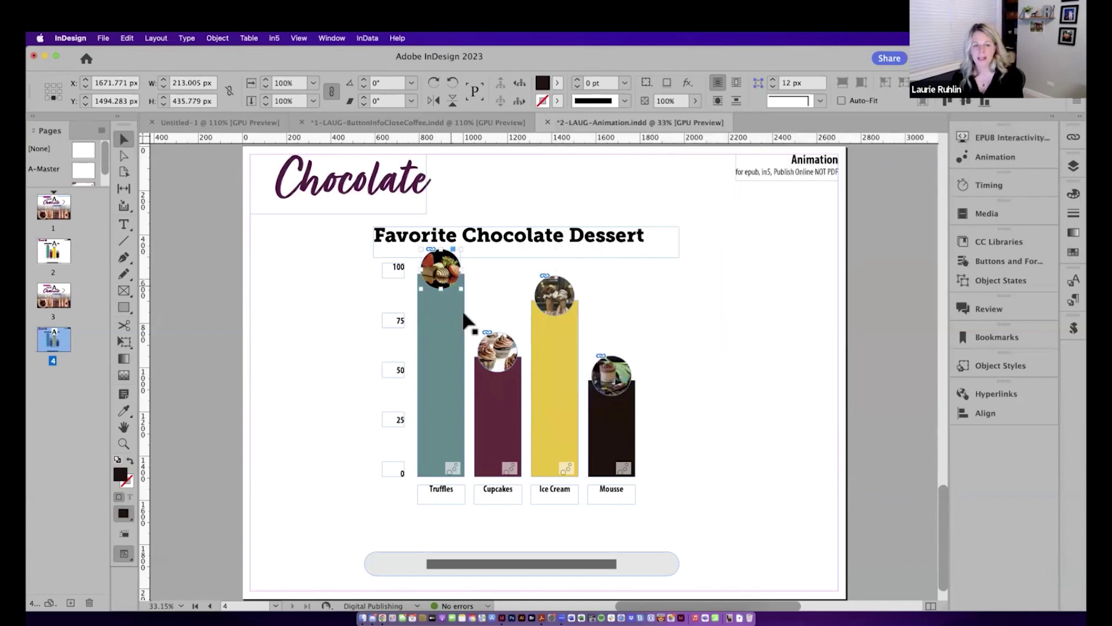
{"action": "left_click", "coordinate": [497, 350], "text": "shift"}
{"action": "left_click", "coordinate": [554, 298], "text": "shift"}
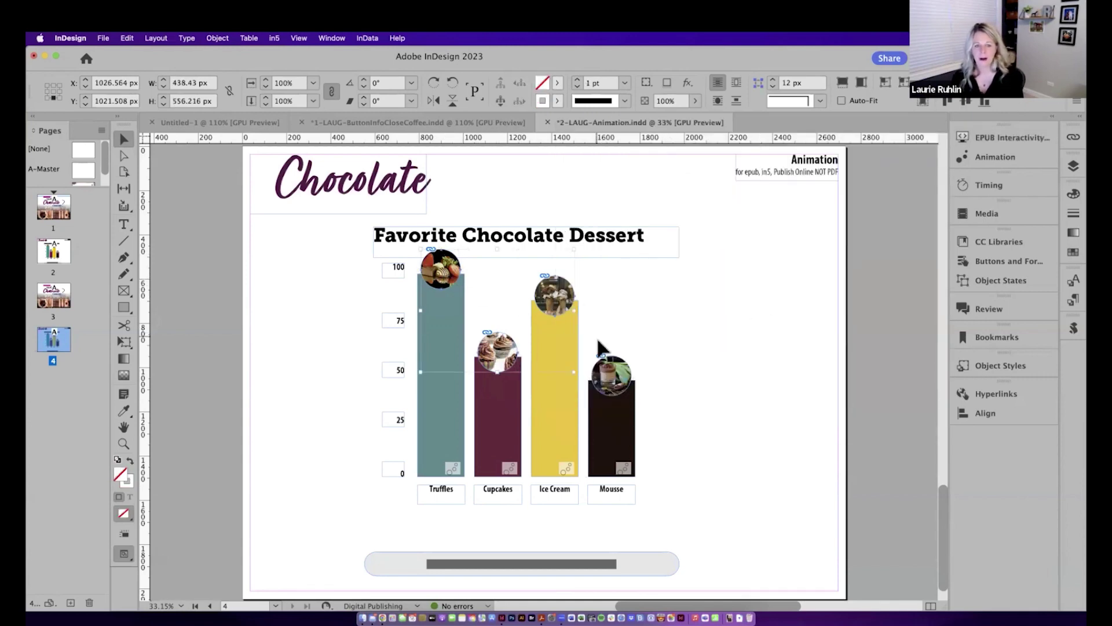
{"action": "left_click", "coordinate": [628, 392], "text": "shift"}
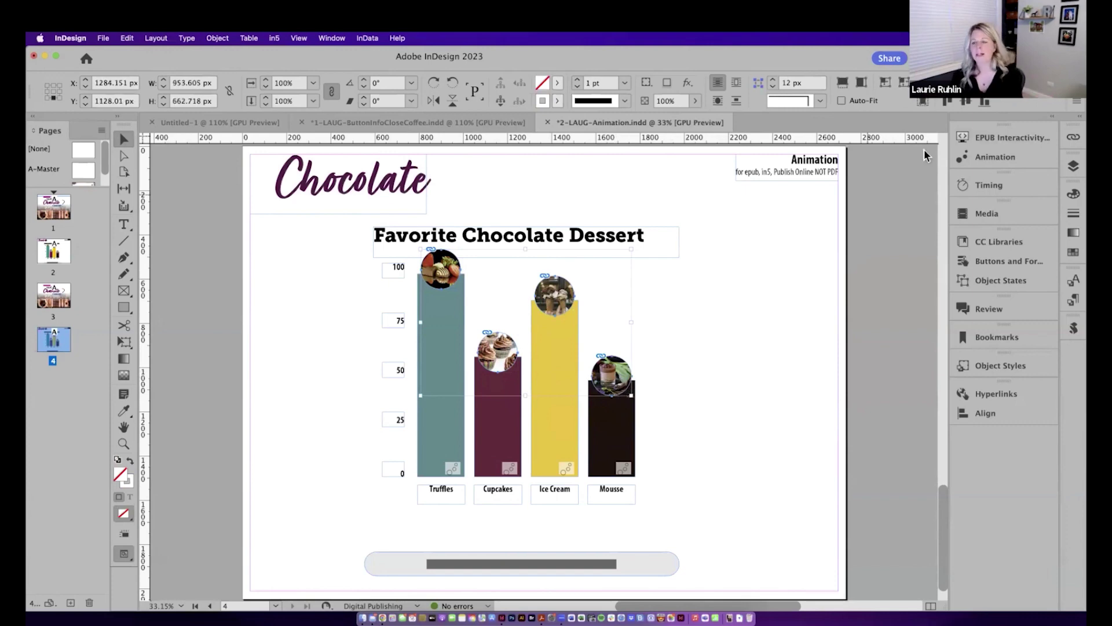
{"action": "left_click", "coordinate": [1016, 156]}
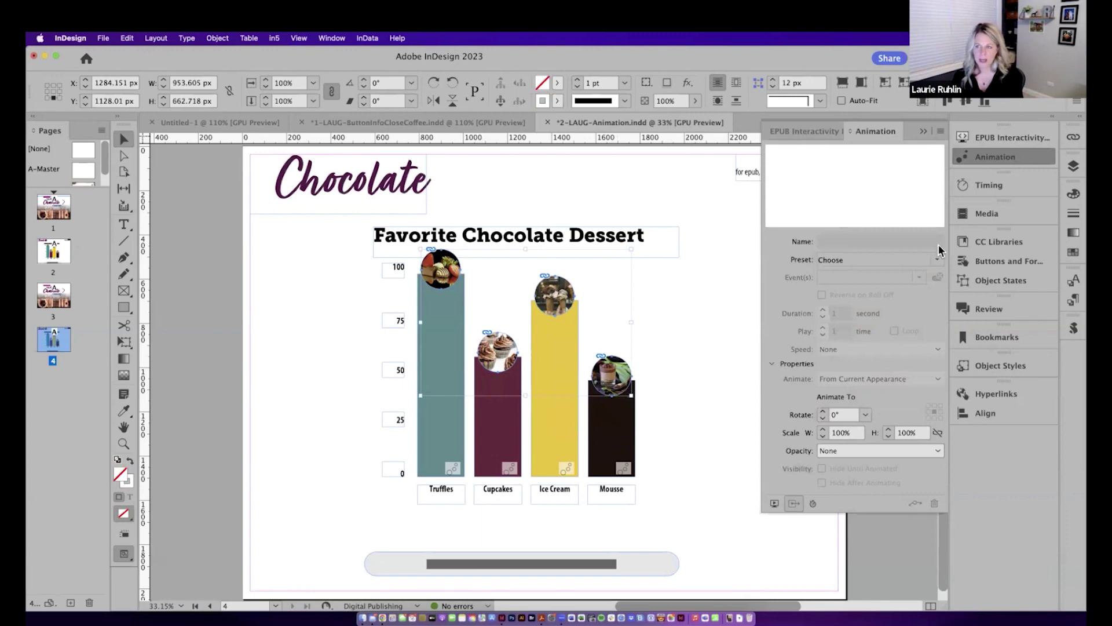
{"action": "left_click", "coordinate": [937, 259]}
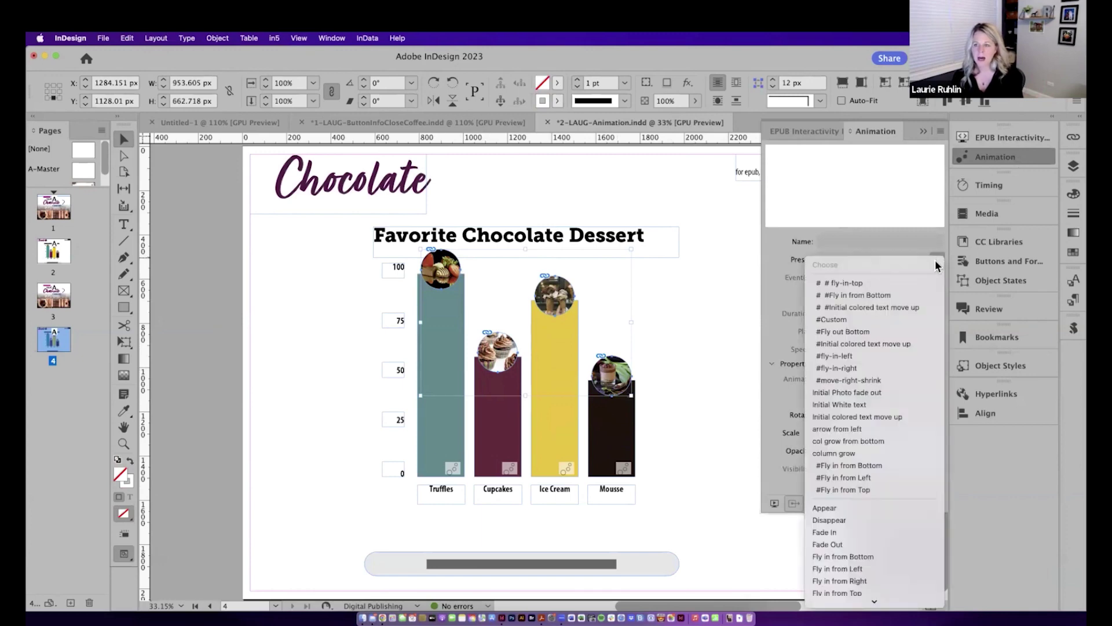
{"action": "left_click", "coordinate": [871, 530]}
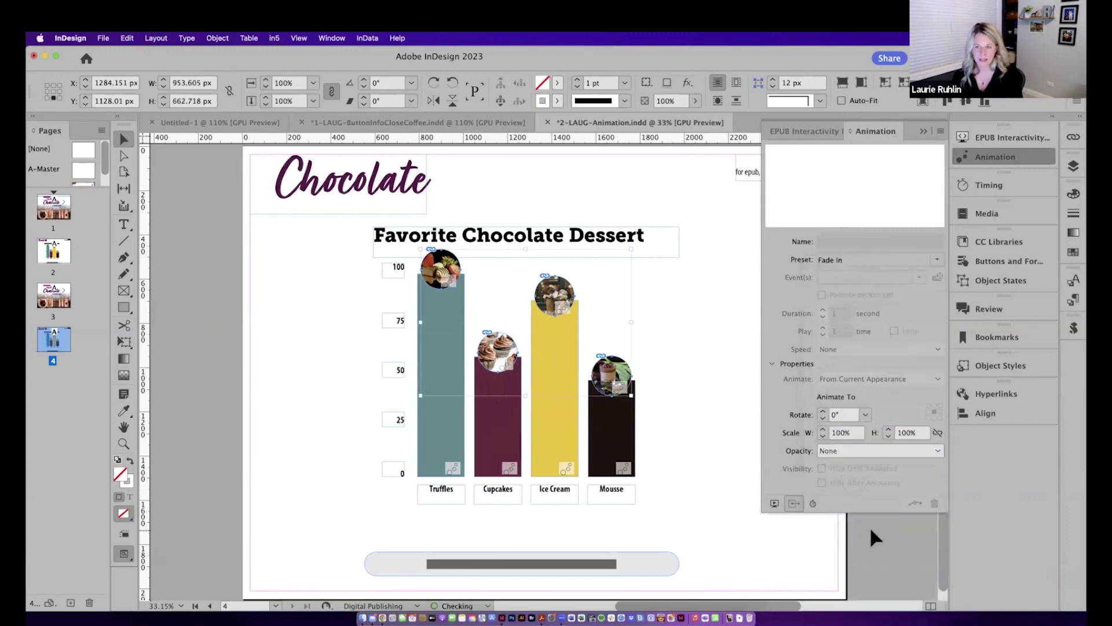
- Preview the fading photos, then bring up the Timing panel's animation order
{"action": "left_click", "coordinate": [774, 503]}
{"action": "left_click", "coordinate": [568, 418]}
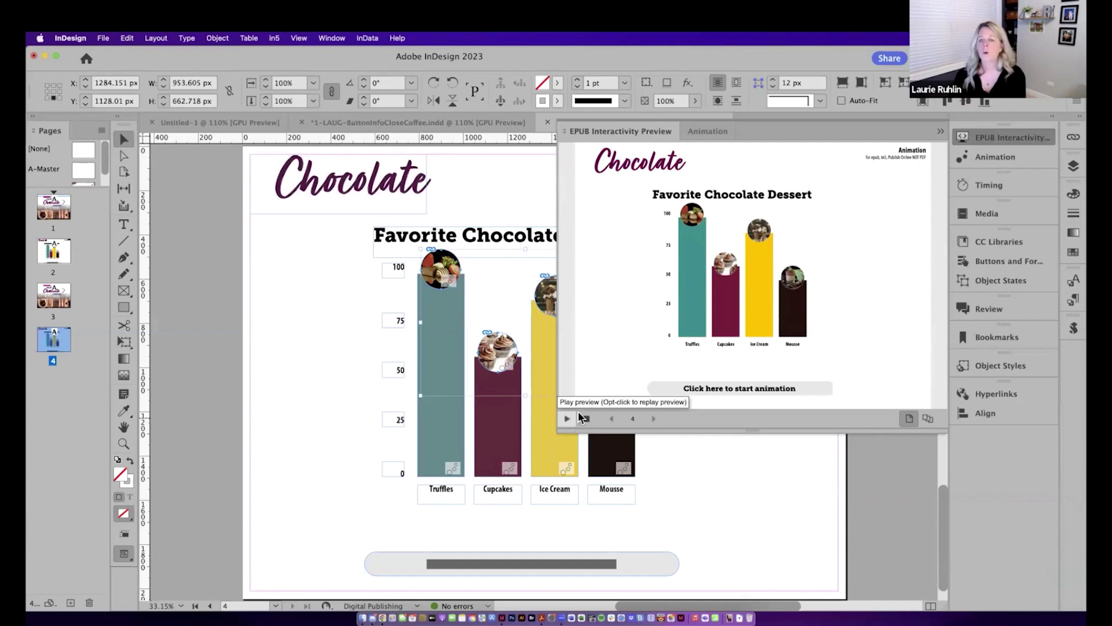
{"action": "left_click", "coordinate": [645, 120]}
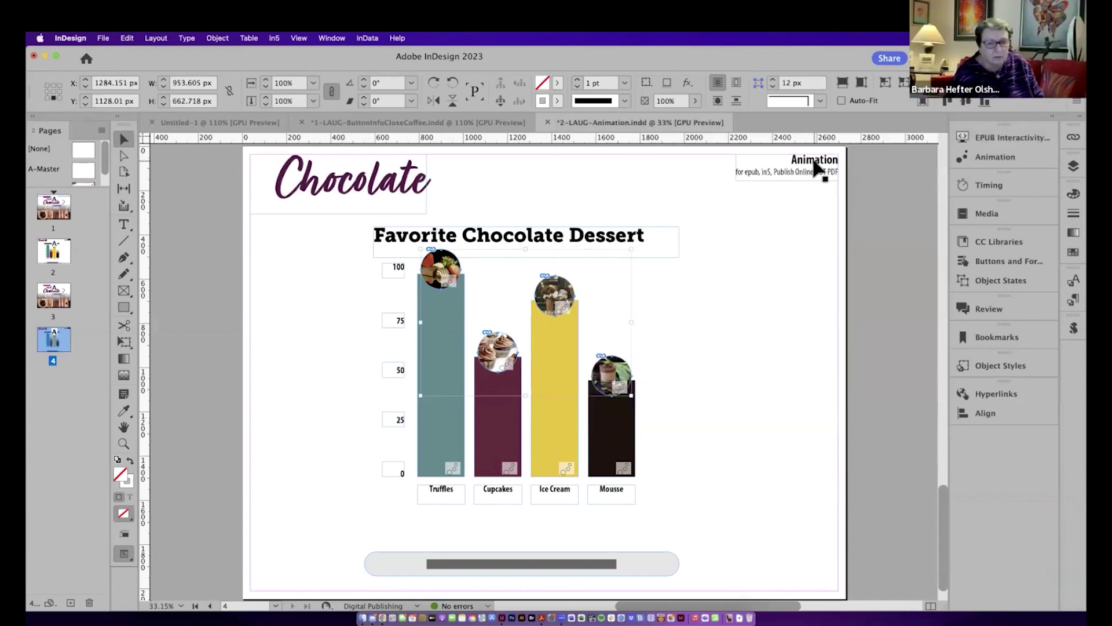
{"action": "left_click", "coordinate": [989, 185]}
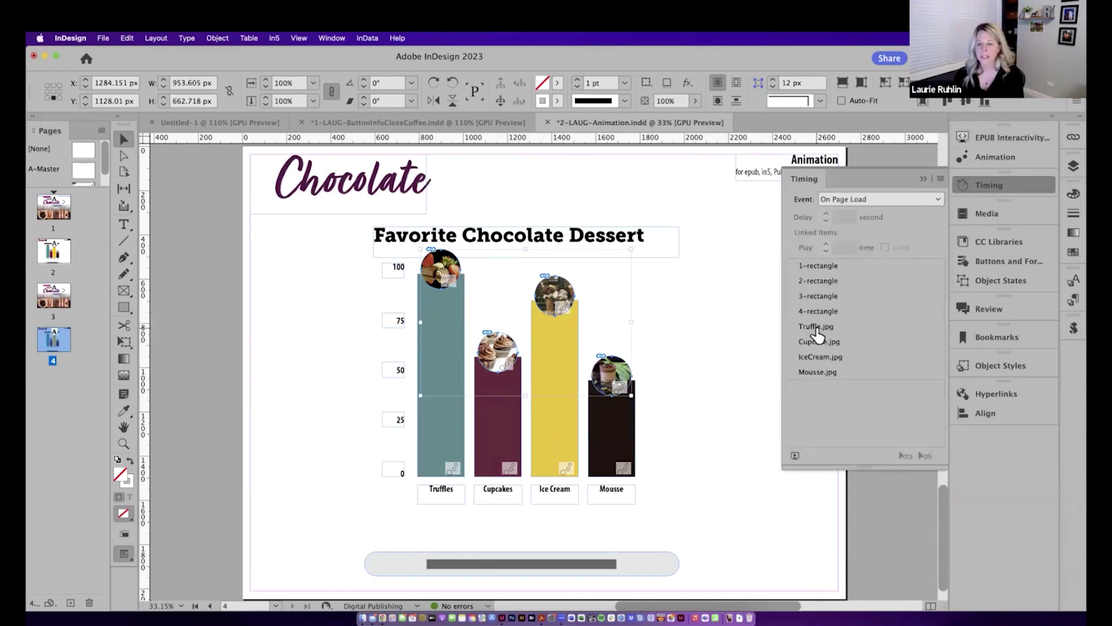
- Move Truffle.jpg, Cupcake.jpg and IceCream.jpg directly after their matching rectangles
{"action": "left_click_drag", "start_coordinate": [816, 331], "coordinate": [814, 273]}
{"action": "left_click_drag", "start_coordinate": [822, 346], "coordinate": [820, 303]}
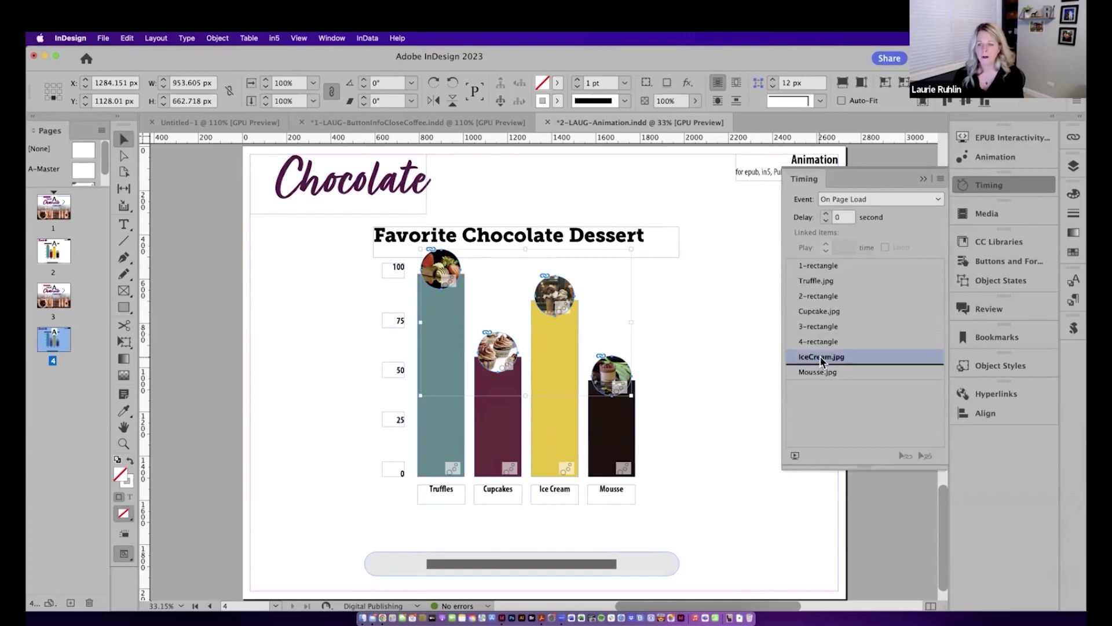
{"action": "left_click_drag", "start_coordinate": [819, 355], "coordinate": [820, 332]}
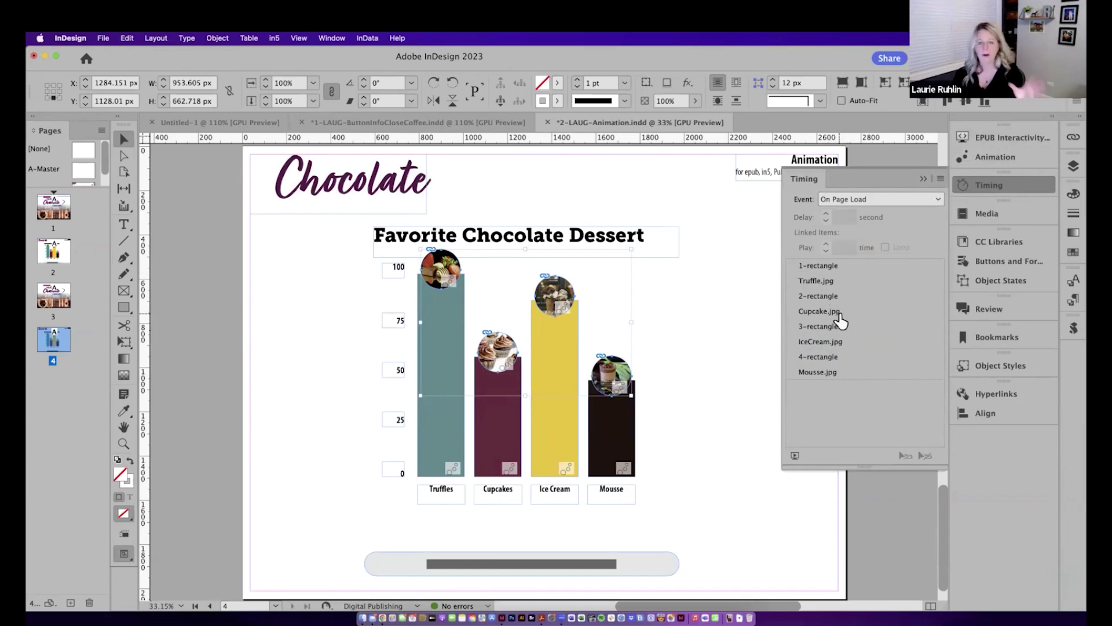
- Link 4-rectangle with Mousse.jpg and 3-rectangle with IceCream.jpg to play together, and preview
{"action": "left_click", "coordinate": [810, 372]}
{"action": "left_click", "coordinate": [802, 357], "text": "shift"}
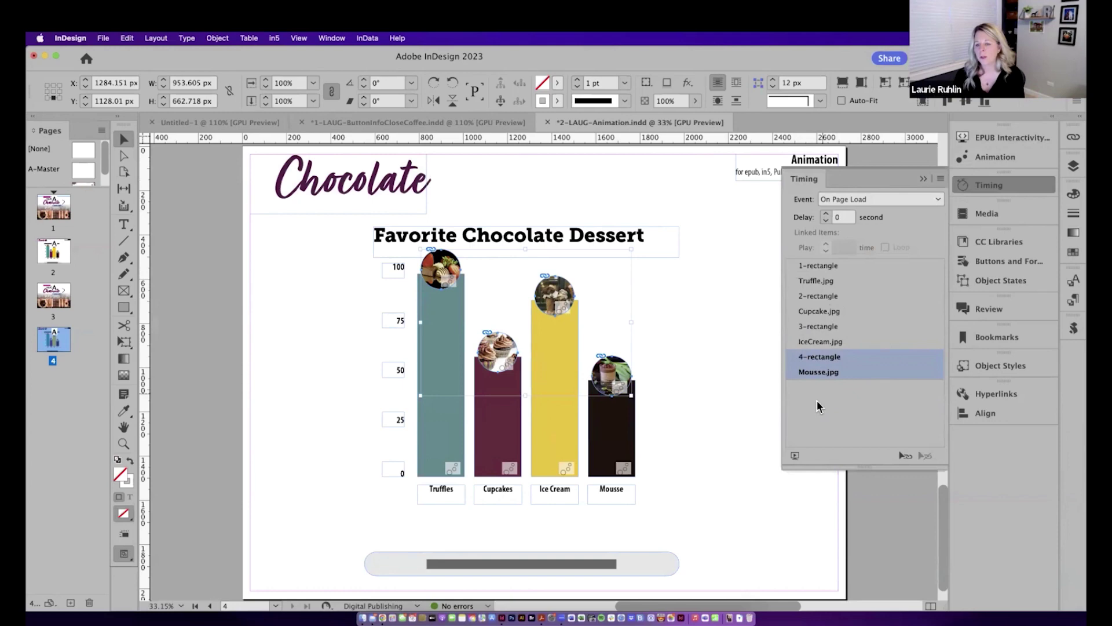
{"action": "left_click", "coordinate": [905, 457]}
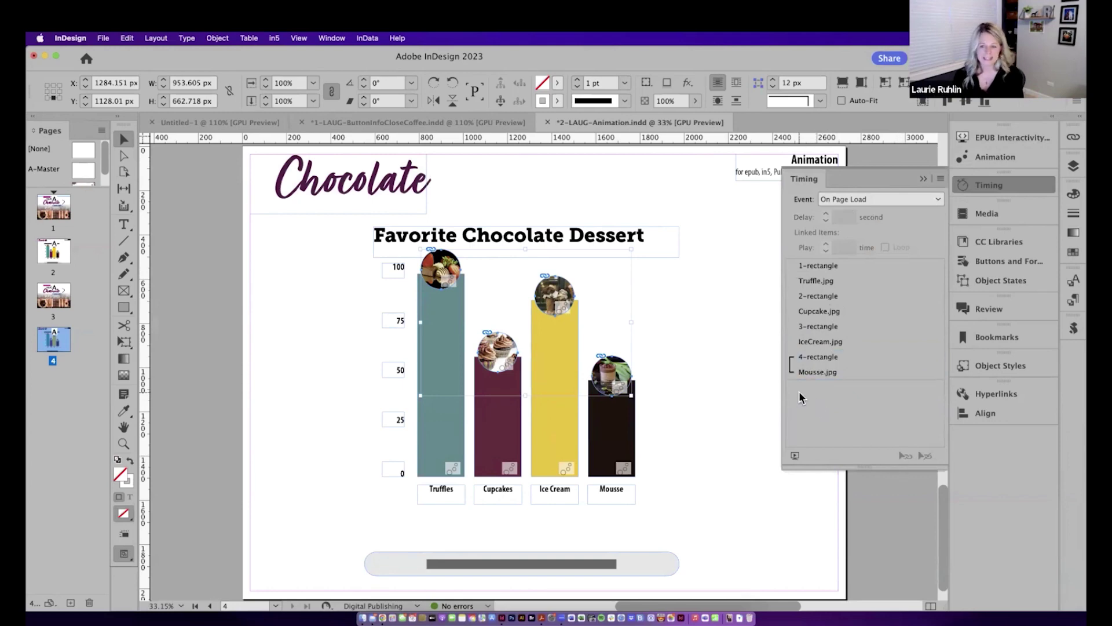
{"action": "left_click", "coordinate": [811, 341]}
{"action": "left_click", "coordinate": [812, 327], "text": "shift"}
{"action": "left_click", "coordinate": [905, 457]}
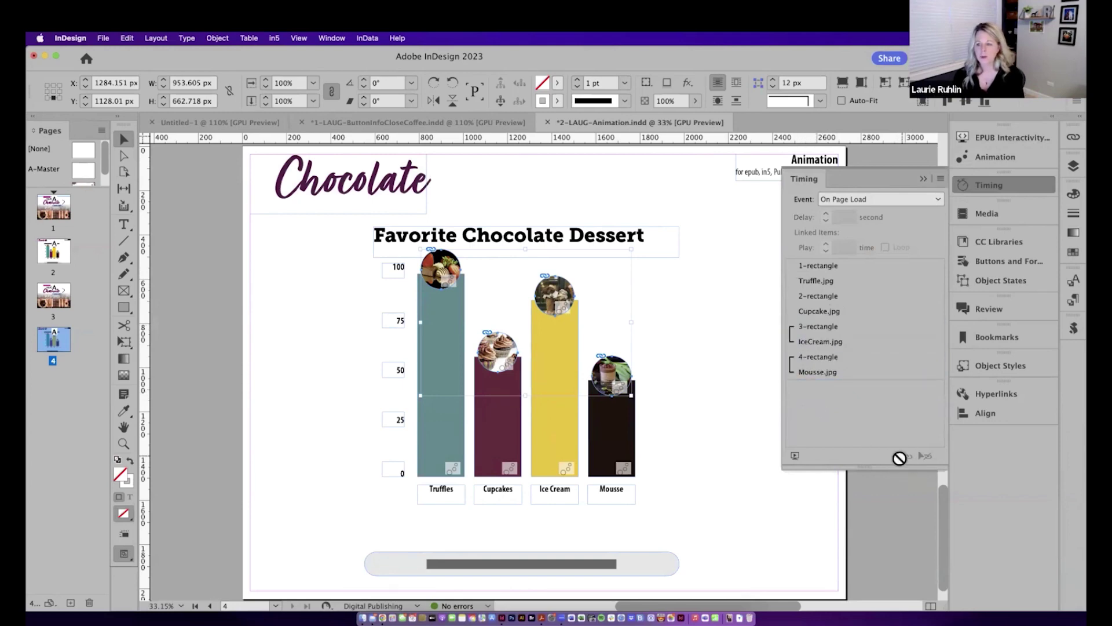
{"action": "left_click", "coordinate": [796, 456]}
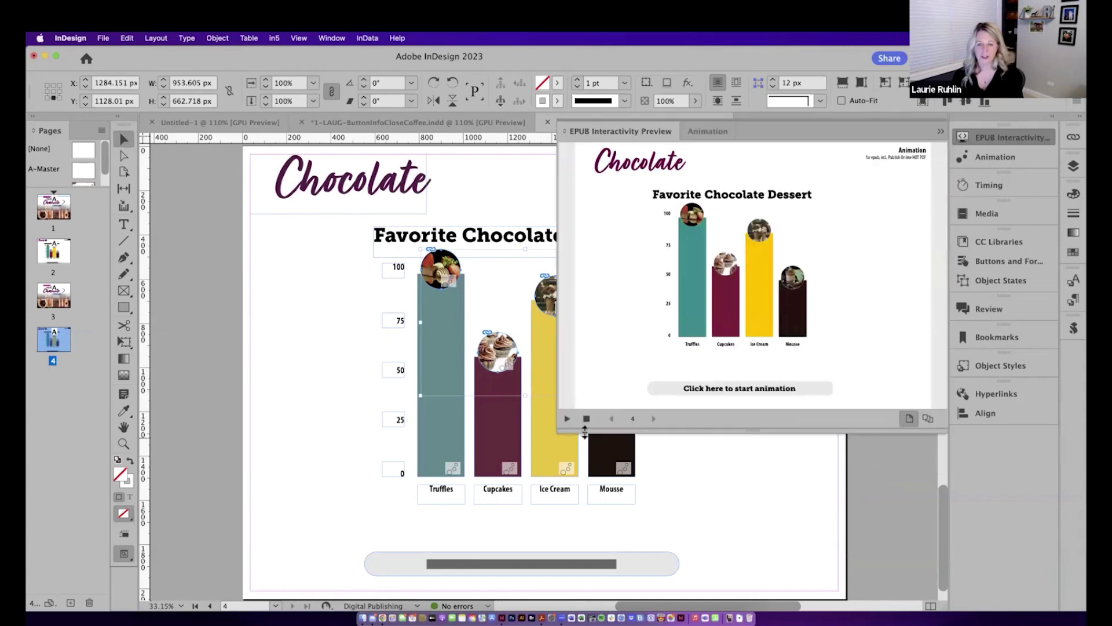
{"action": "left_click", "coordinate": [568, 419]}
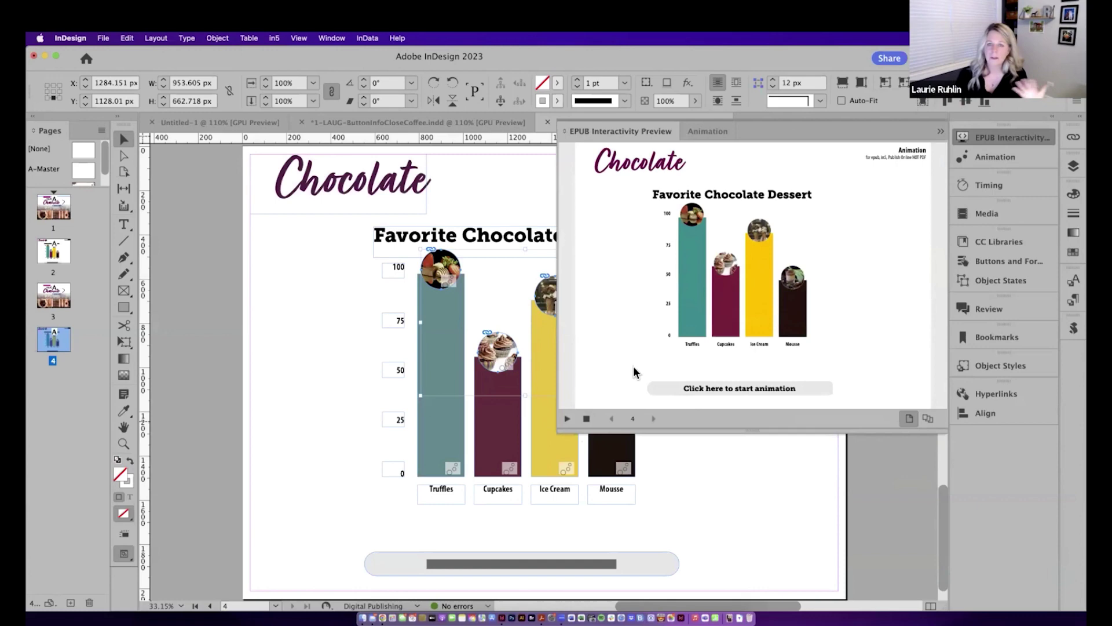
{"action": "left_click", "coordinate": [645, 134]}
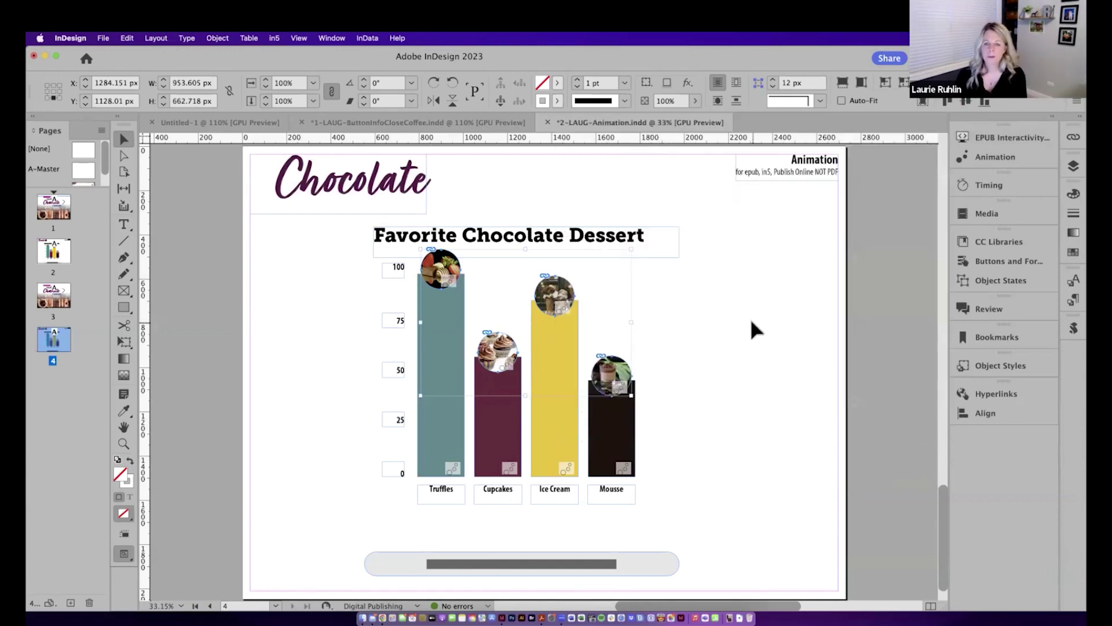
- Unlink the 3-rectangle/IceCream.jpg and 4-rectangle/Mousse.jpg pairs so they play in sequence
{"action": "left_click", "coordinate": [995, 156]}
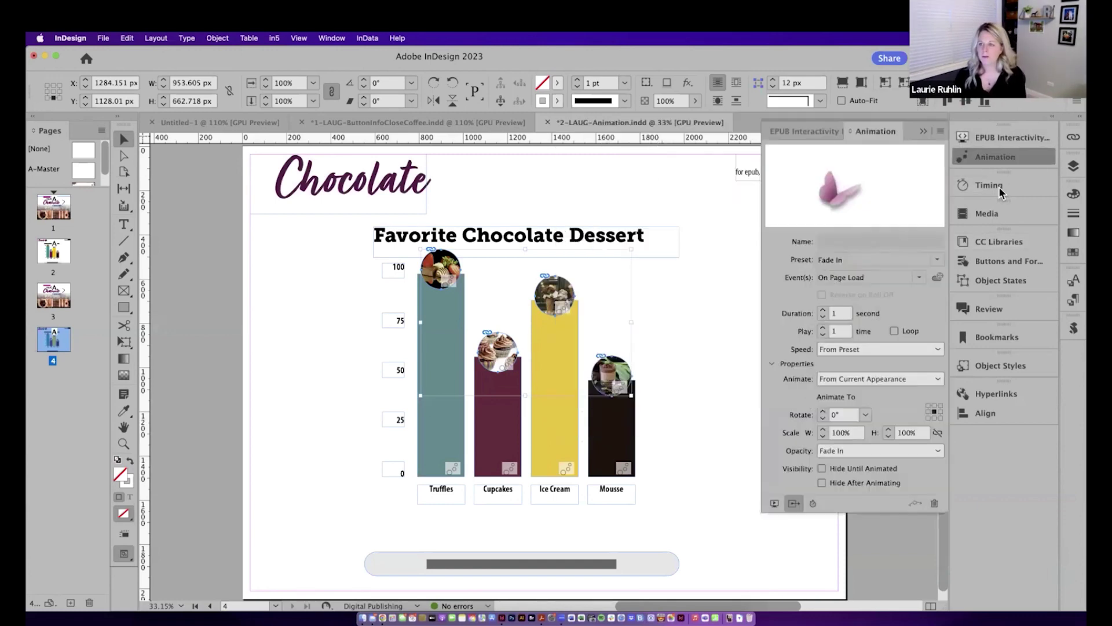
{"action": "left_click", "coordinate": [996, 185]}
{"action": "left_click", "coordinate": [791, 341]}
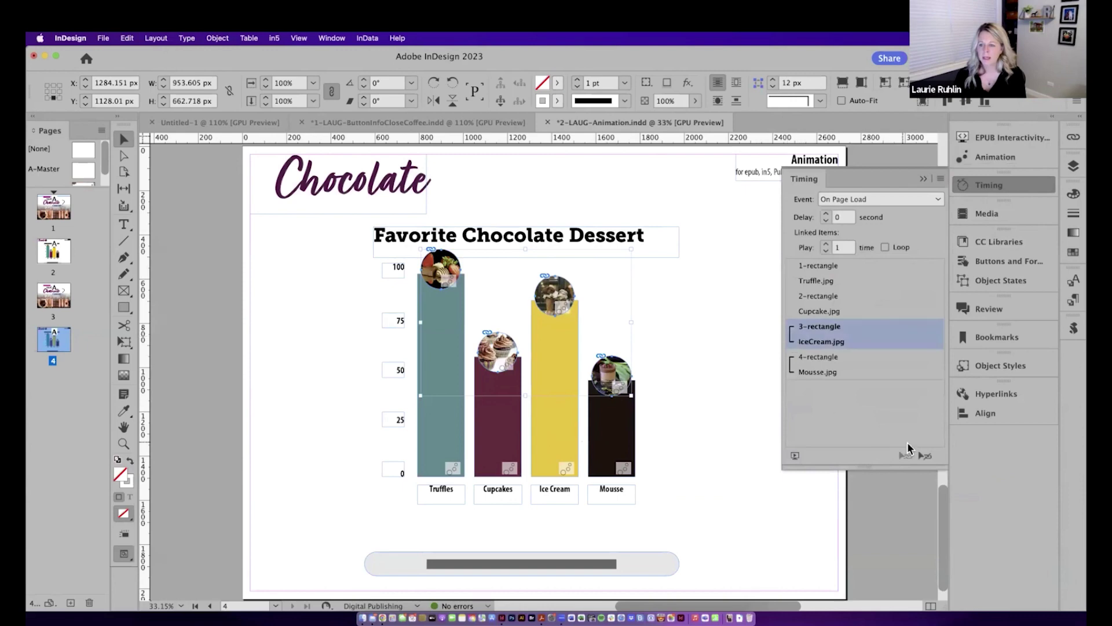
{"action": "left_click", "coordinate": [925, 456]}
{"action": "left_click", "coordinate": [791, 365]}
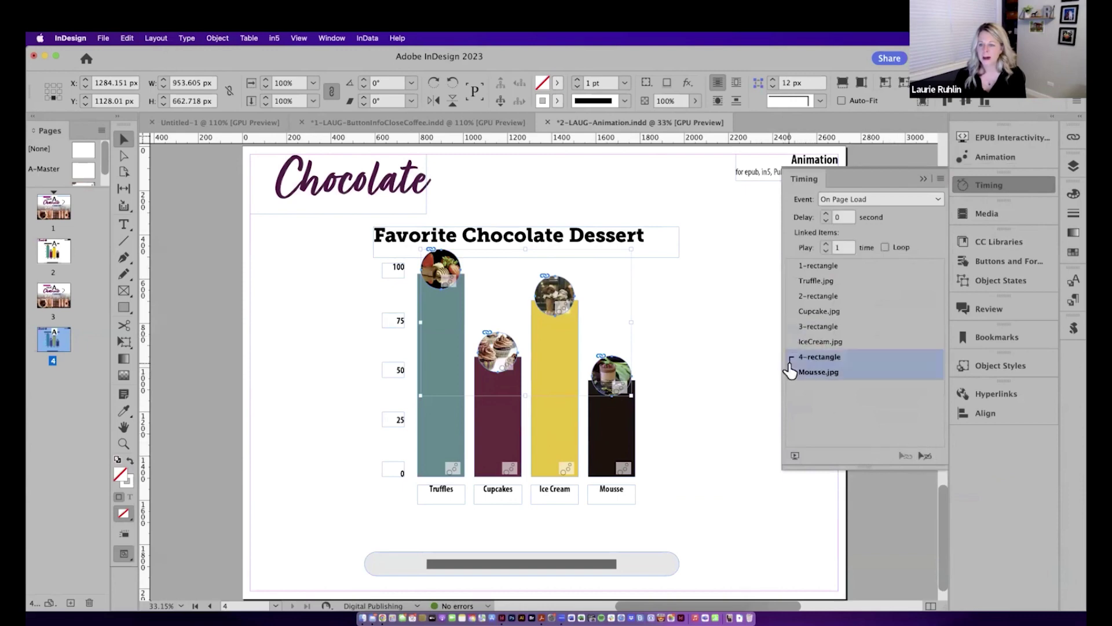
{"action": "left_click", "coordinate": [925, 455]}
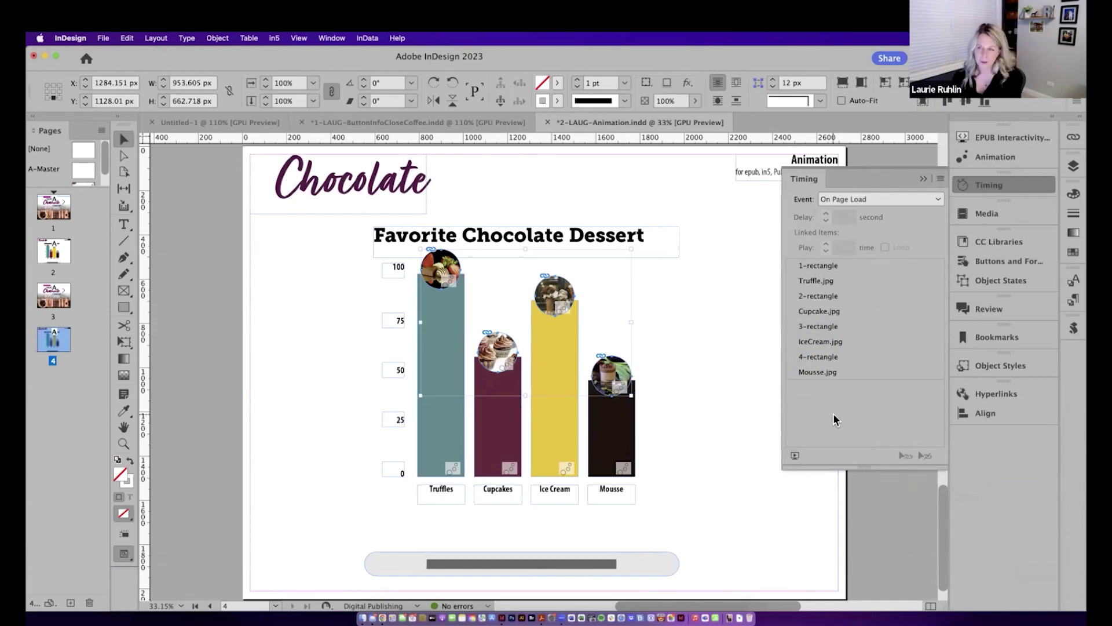
- Enlarge the button frame so 'Click here to start animation' fits, then show the Truffles bar's animation settings
{"action": "left_click", "coordinate": [804, 181]}
{"action": "double_click", "coordinate": [569, 570]}
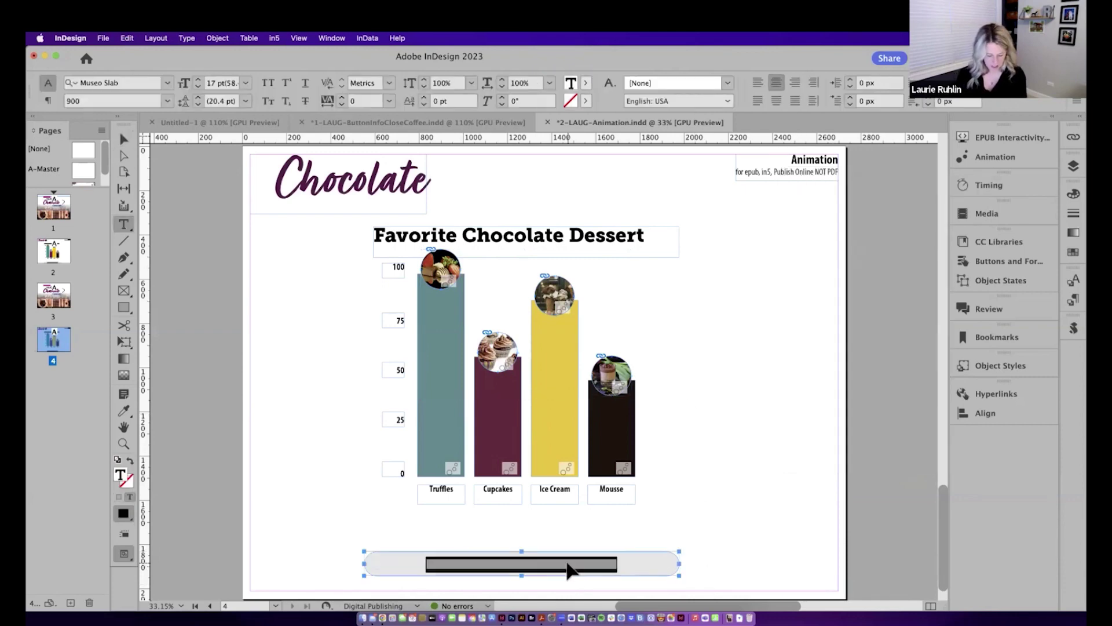
{"action": "key", "text": "Escape"}
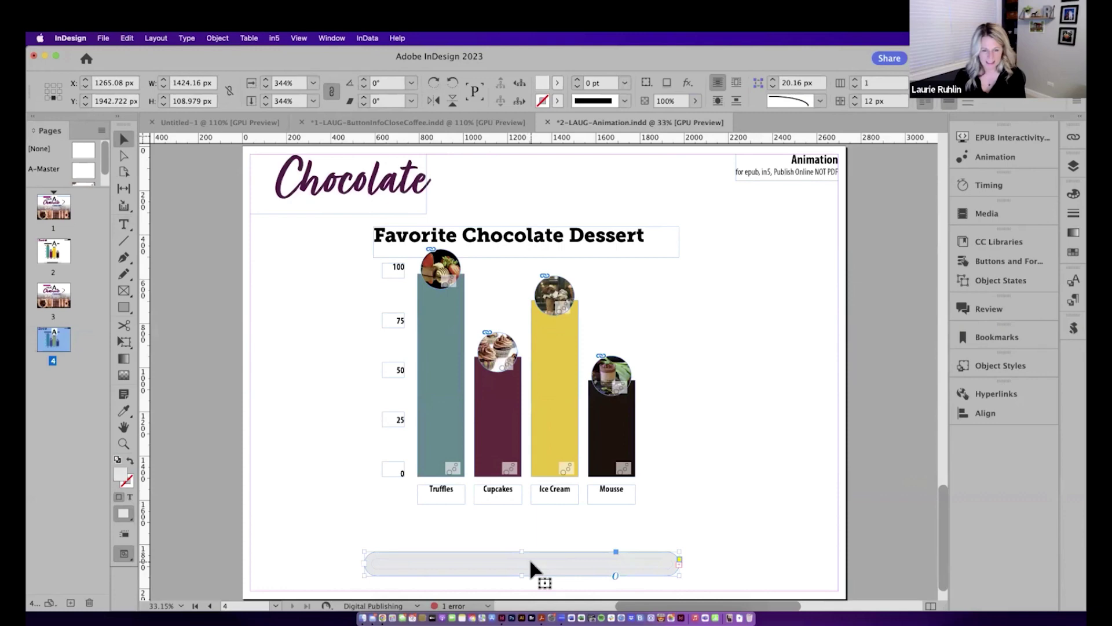
{"action": "mouse_move", "coordinate": [522, 550]}
{"action": "left_mouse_down"}
{"action": "mouse_move", "coordinate": [522, 535]}
{"action": "mouse_move", "coordinate": [536, 544]}
{"action": "left_mouse_up"}
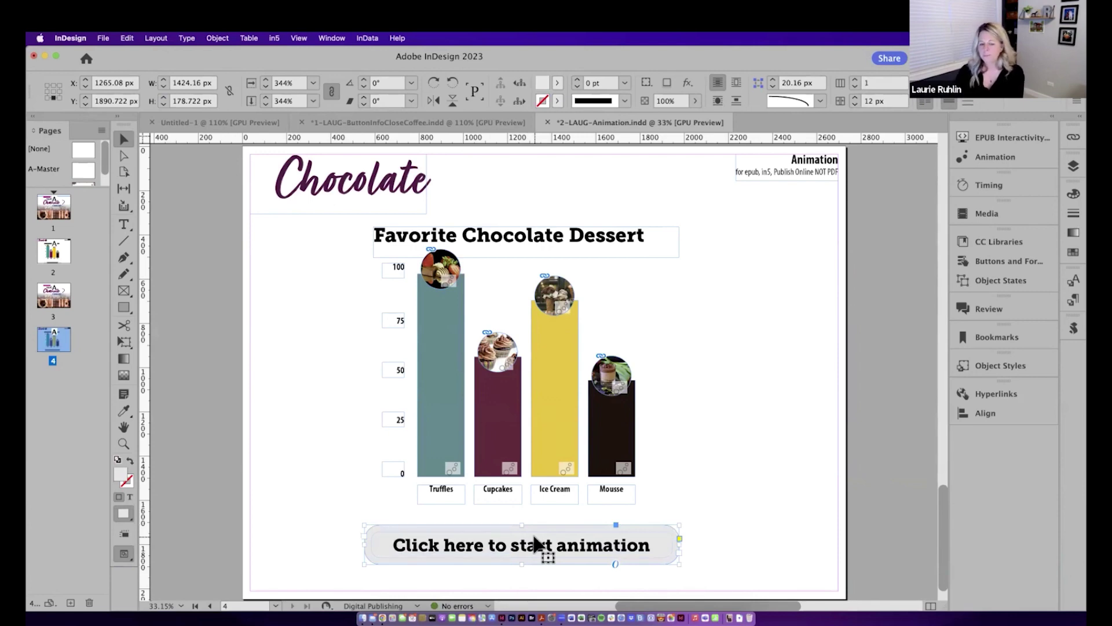
{"action": "left_click", "coordinate": [446, 391]}
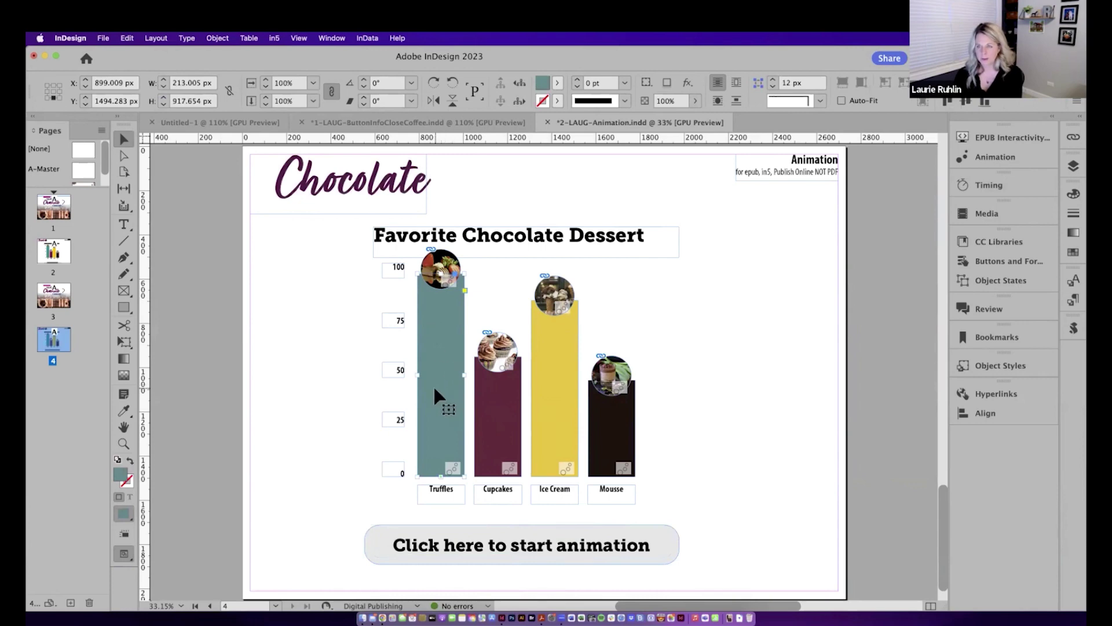
{"action": "left_click", "coordinate": [985, 156]}
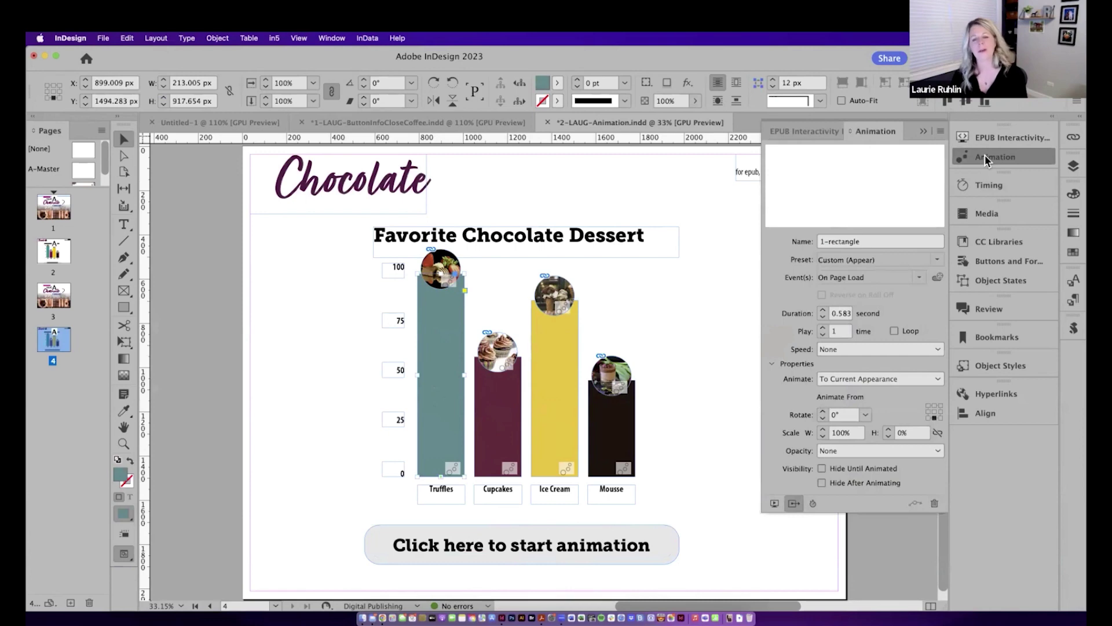
- Convert the 'Click here to start animation' shape into a Button
{"action": "left_click", "coordinate": [714, 520]}
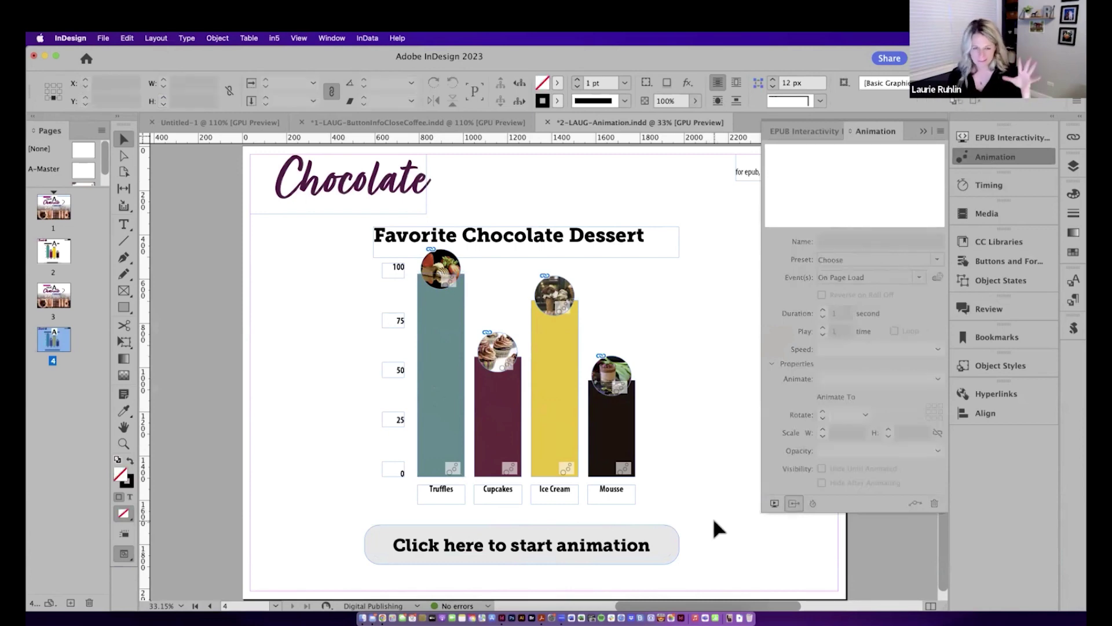
{"action": "left_click", "coordinate": [600, 553]}
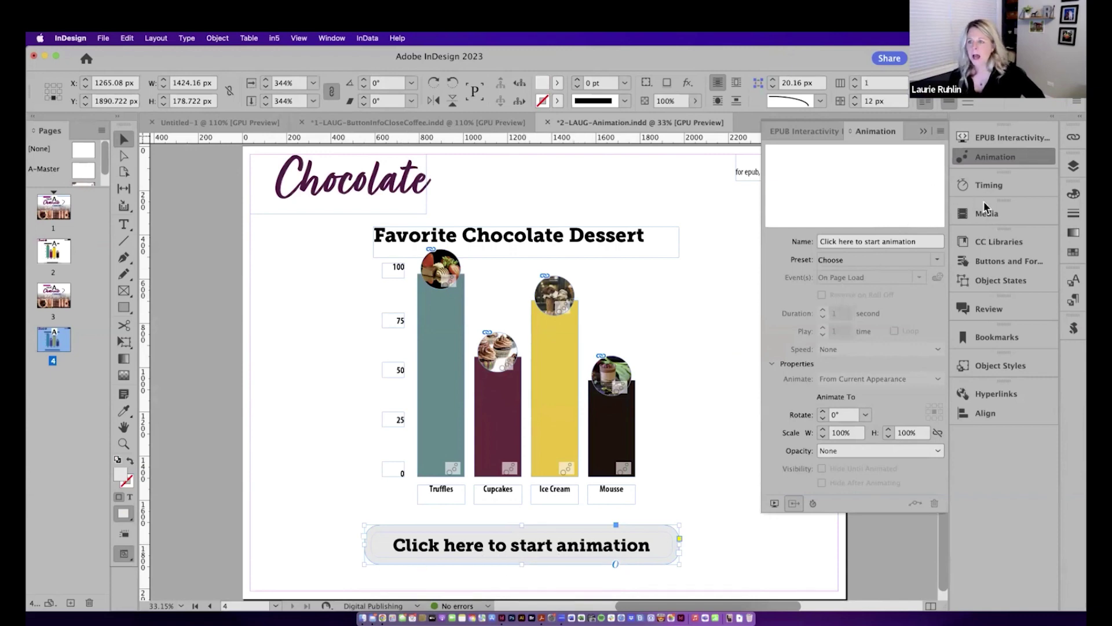
{"action": "left_click", "coordinate": [1009, 262]}
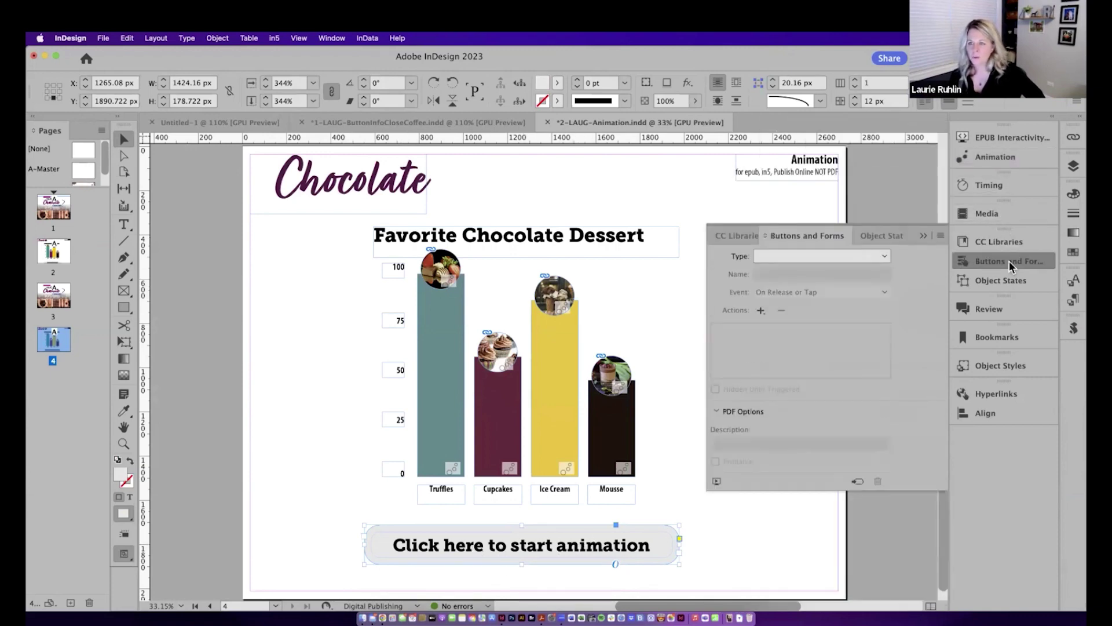
{"action": "left_click", "coordinate": [891, 260]}
{"action": "left_click", "coordinate": [857, 271]}
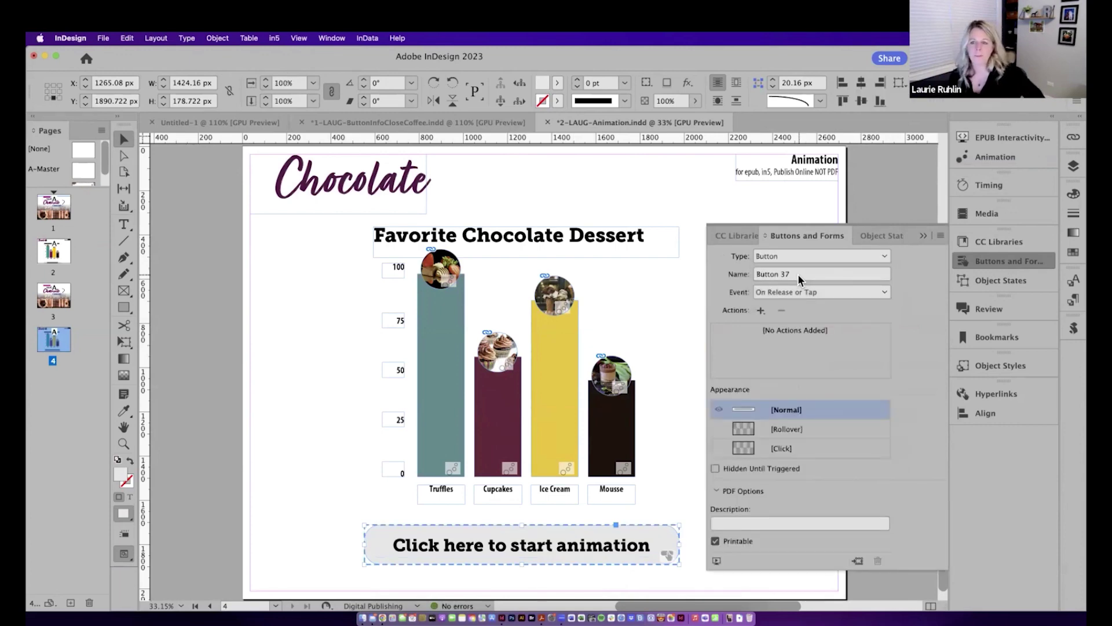
- Add an Animation action to the button that plays 1-rectangle
{"action": "left_click", "coordinate": [761, 311]}
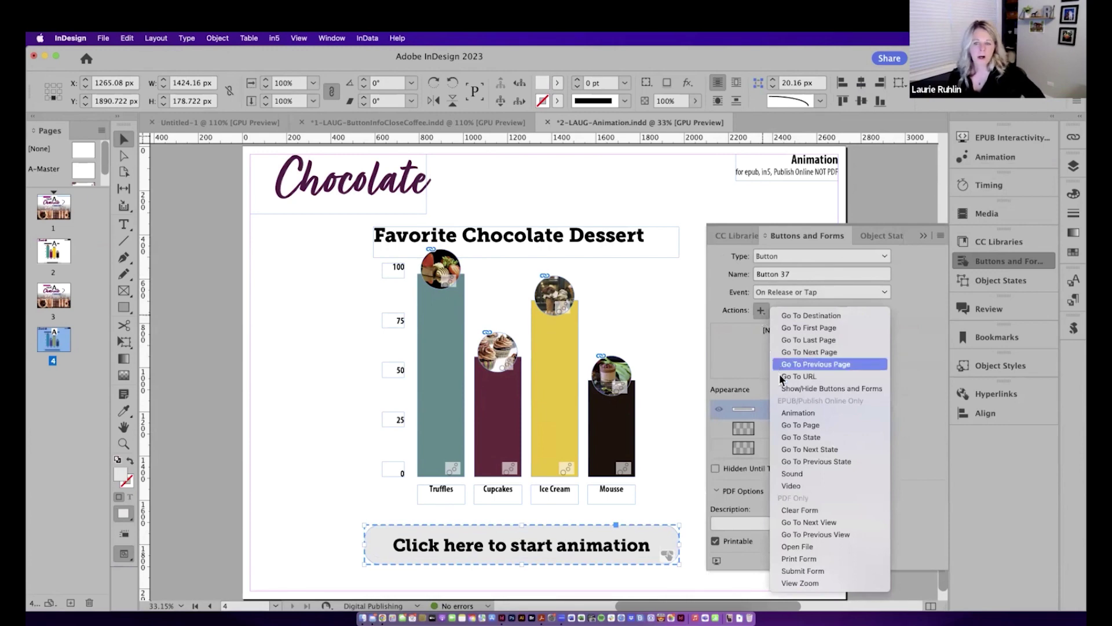
{"action": "left_click", "coordinate": [802, 412]}
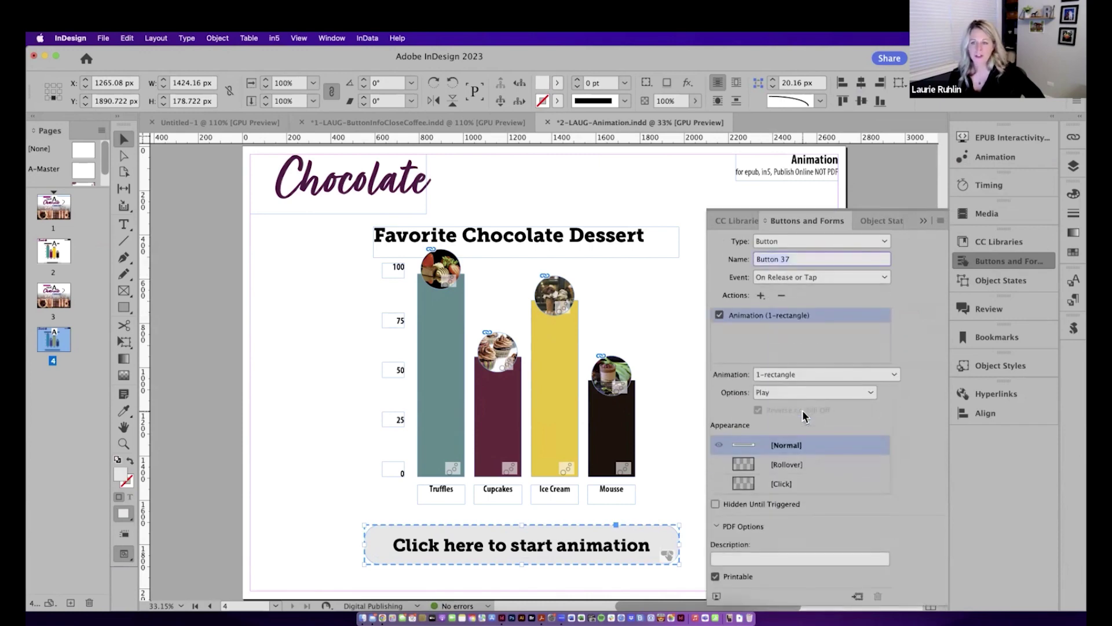
{"action": "left_click", "coordinate": [802, 374]}
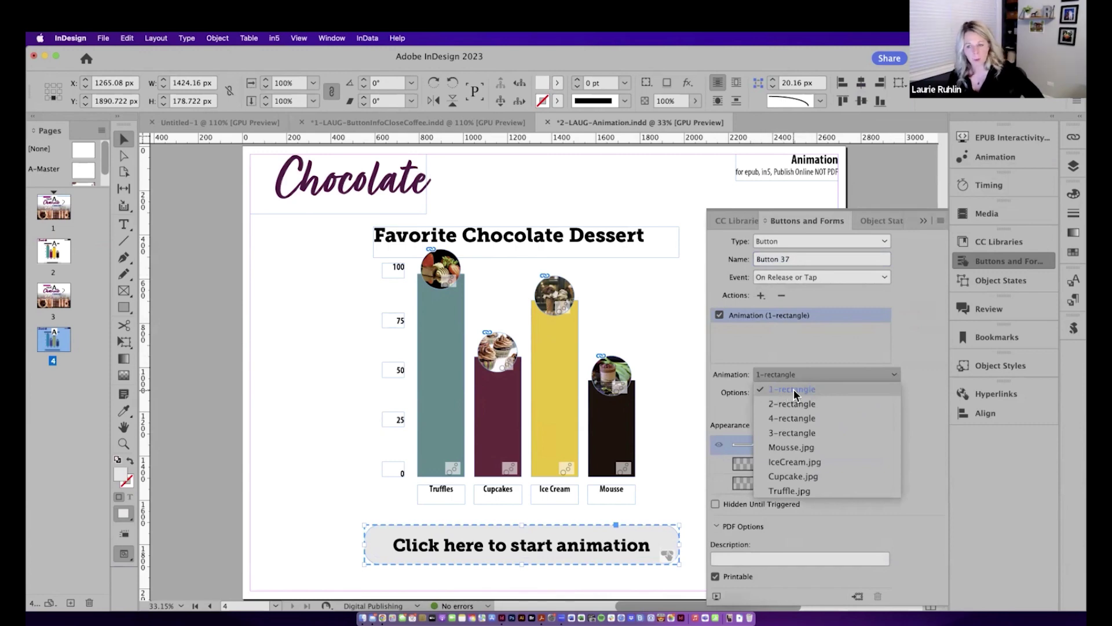
{"action": "left_click", "coordinate": [793, 388]}
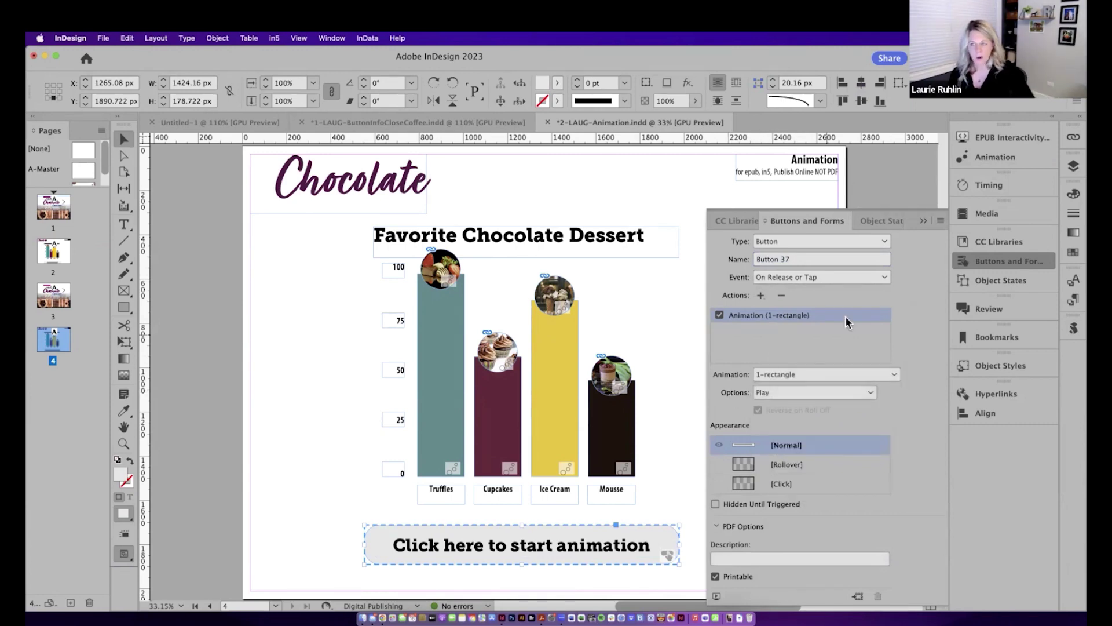
- Play the interactive preview and press the start-animation button twice to test it
{"action": "left_click", "coordinate": [995, 136]}
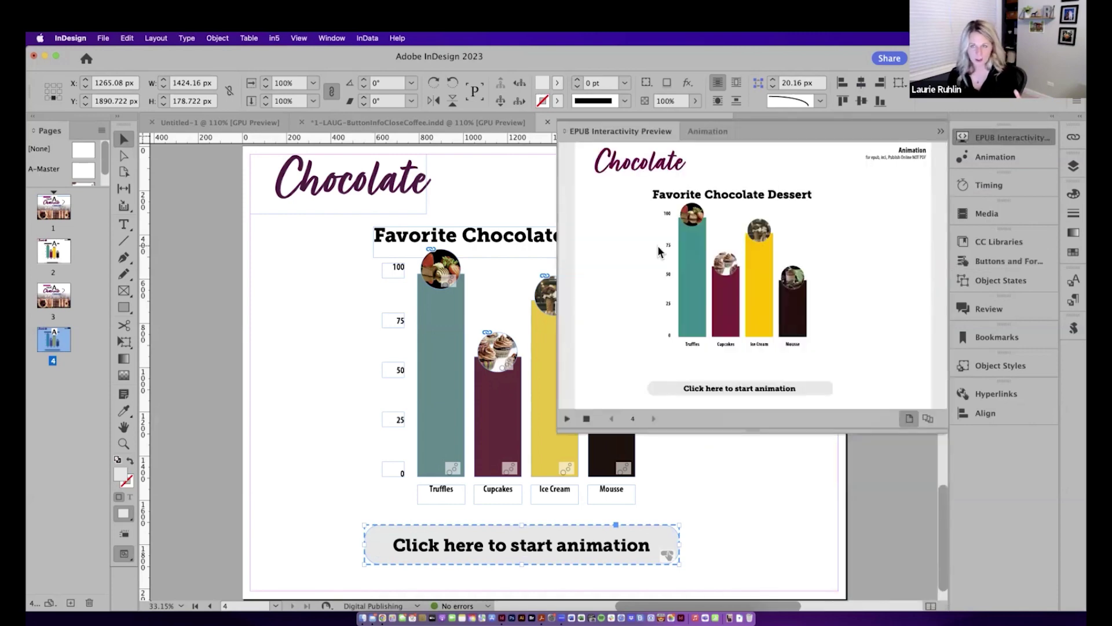
{"action": "left_click", "coordinate": [568, 419]}
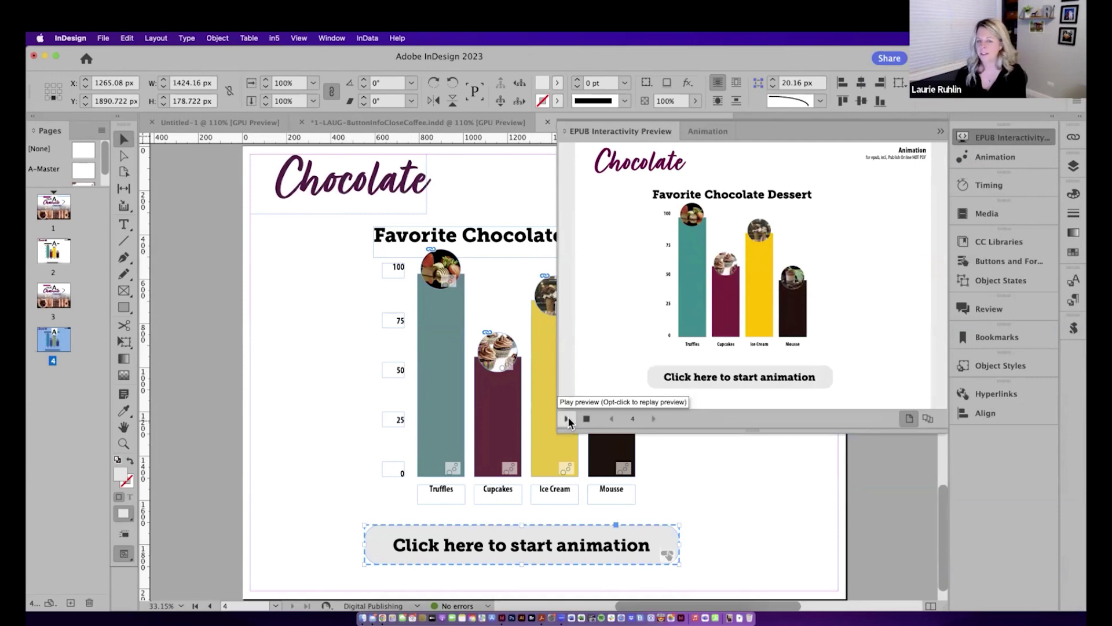
{"action": "left_click", "coordinate": [724, 379]}
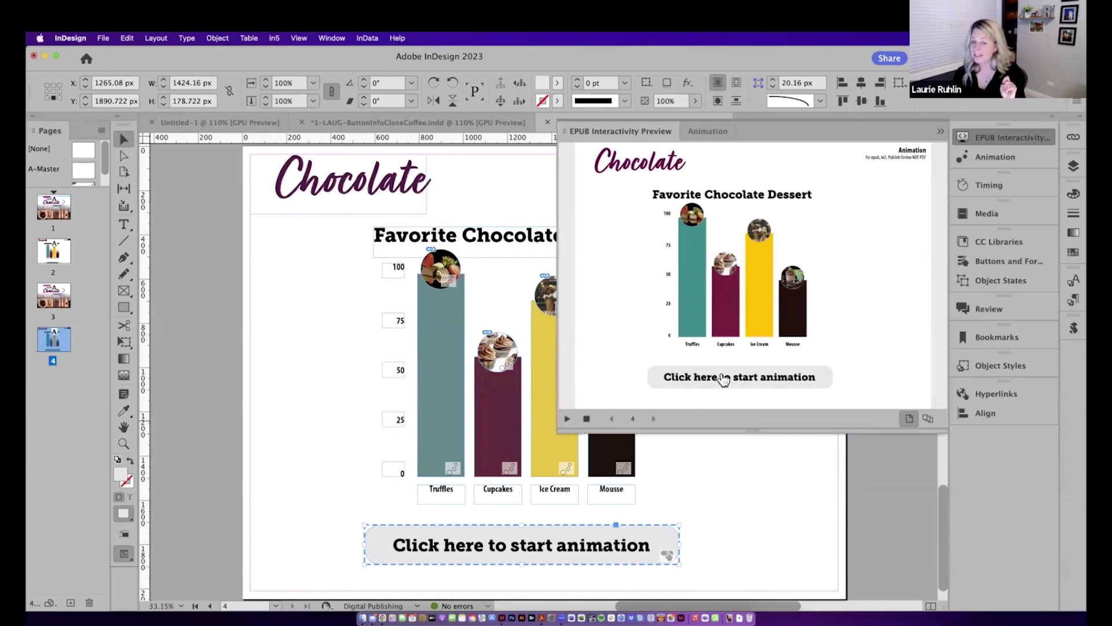
{"action": "left_click", "coordinate": [723, 380]}
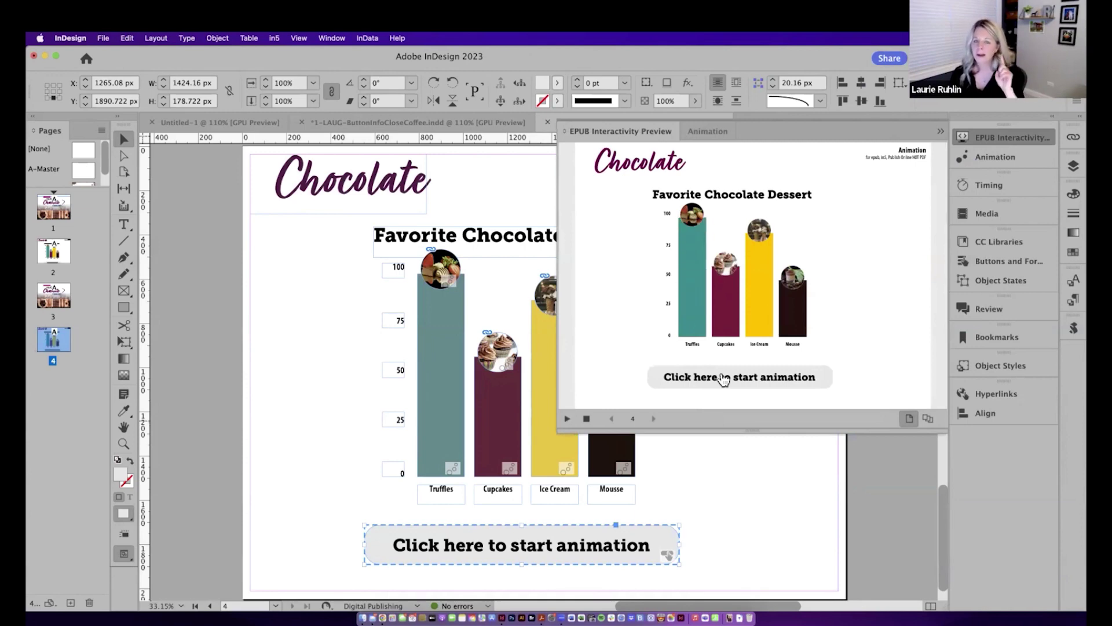
- Uncheck On Page Load for the Truffles bar's animation, leaving On Release, and reopen the preview
{"action": "left_click", "coordinate": [663, 126]}
{"action": "left_click", "coordinate": [712, 265]}
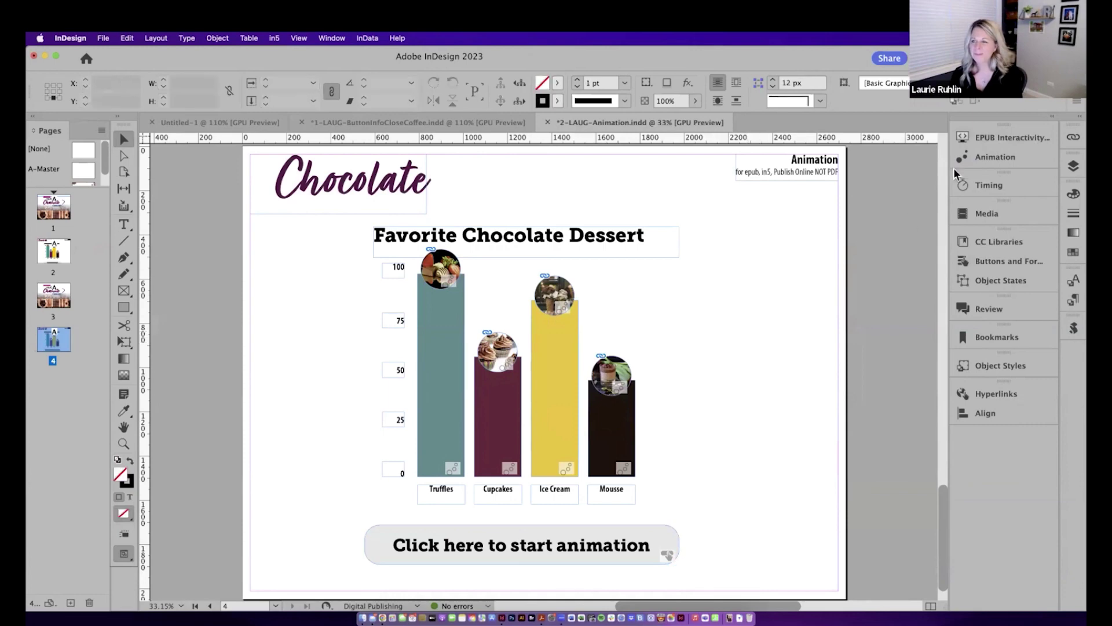
{"action": "left_click", "coordinate": [985, 156]}
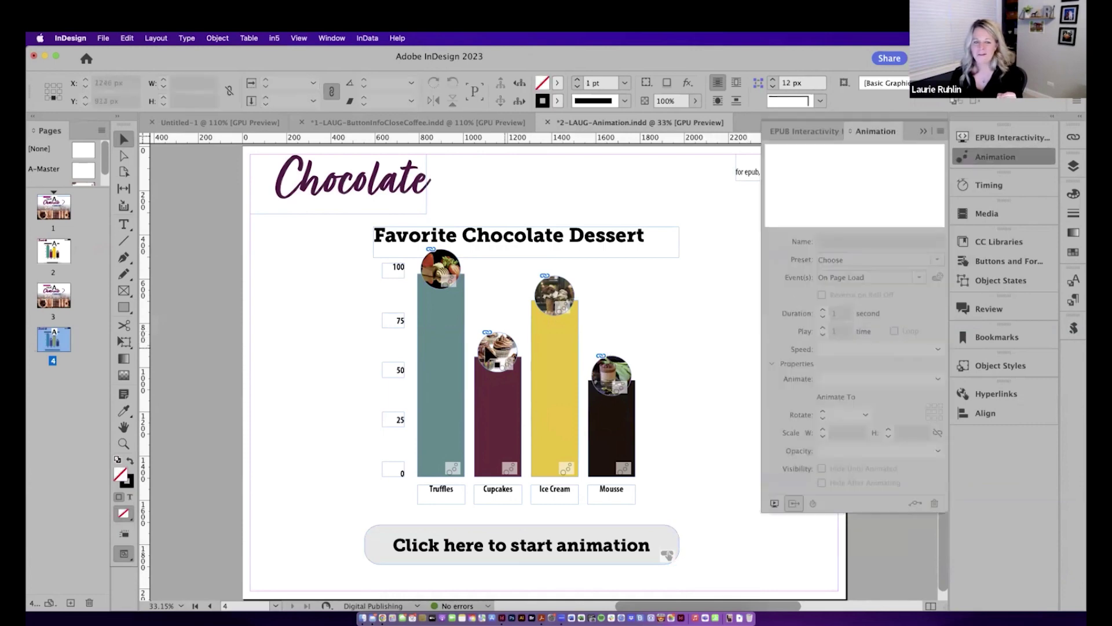
{"action": "left_click", "coordinate": [437, 331]}
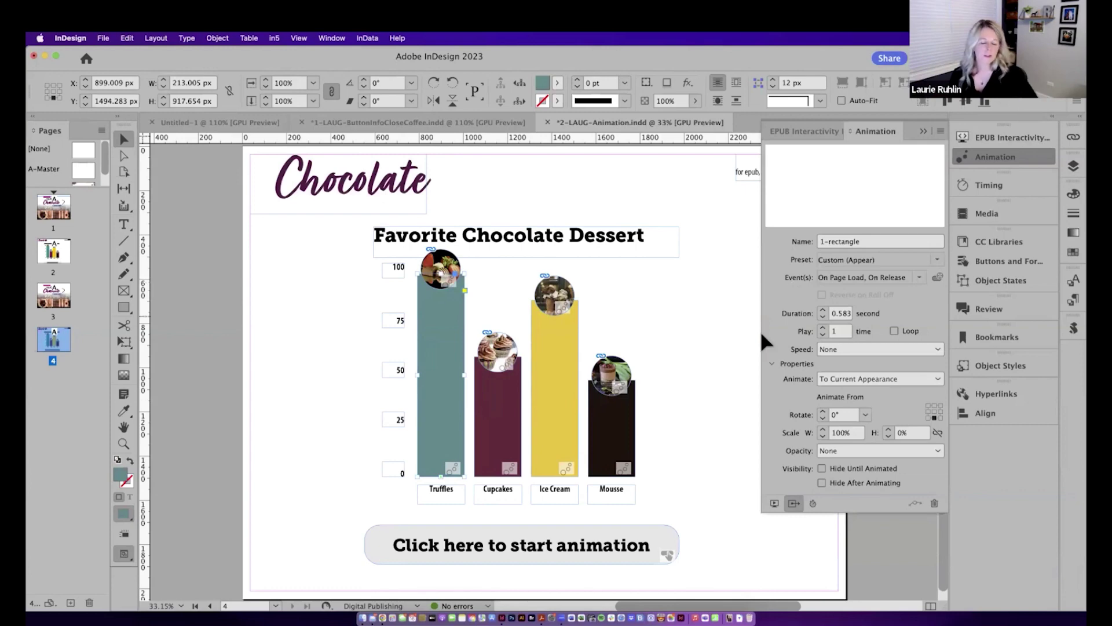
{"action": "left_click", "coordinate": [921, 280]}
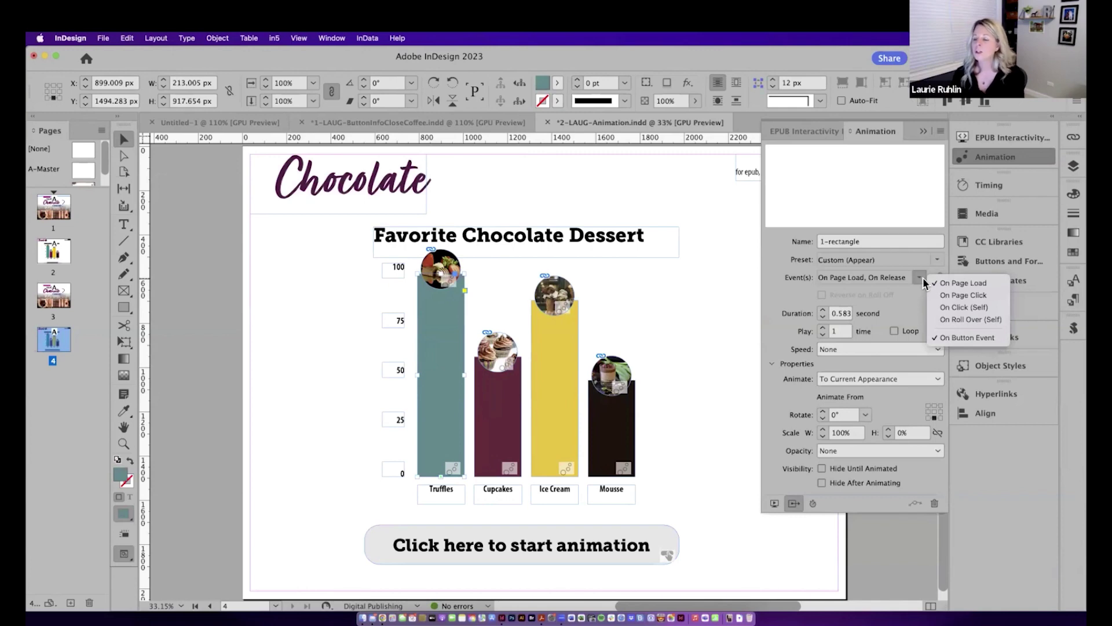
{"action": "left_click", "coordinate": [952, 285]}
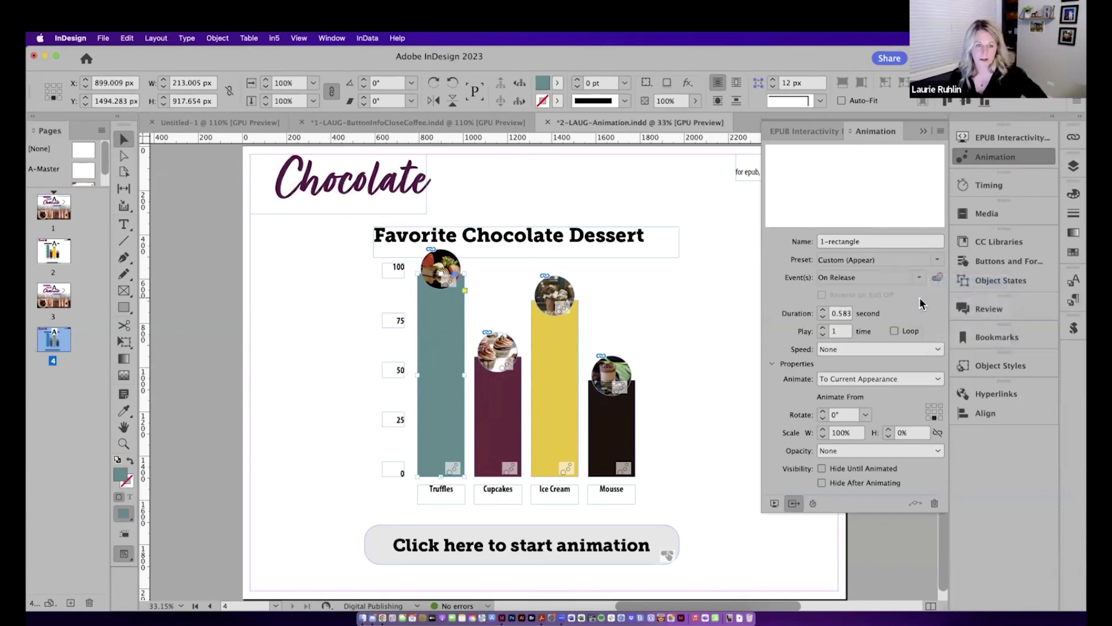
{"action": "left_click", "coordinate": [776, 503]}
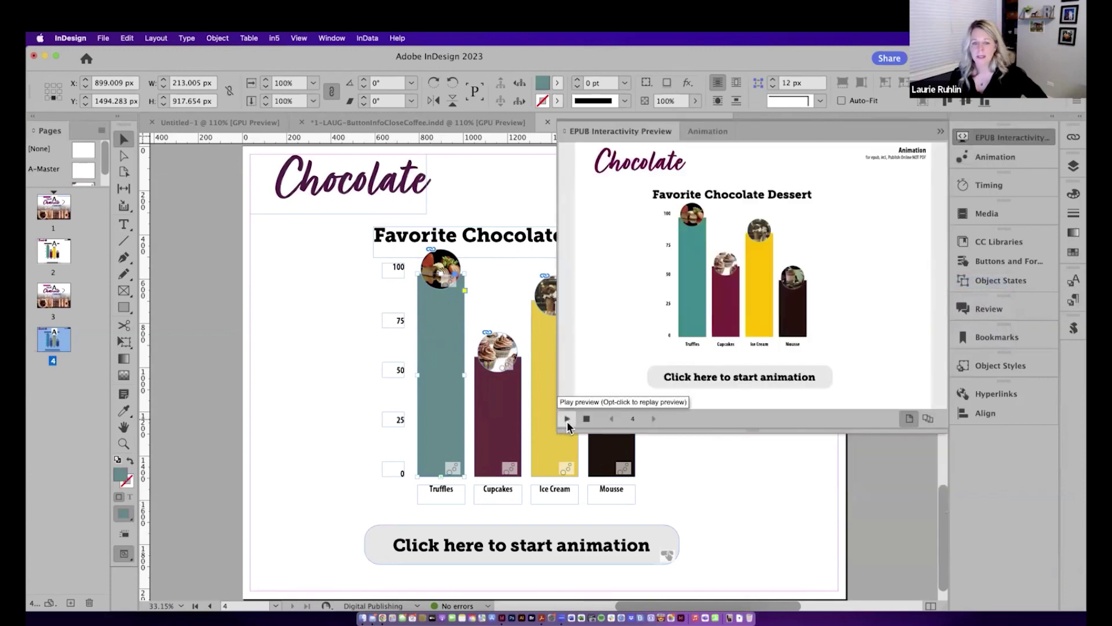
- Replay the page preview to check Truffles, close it, and select the start button's text frame
{"action": "left_click", "coordinate": [567, 419]}
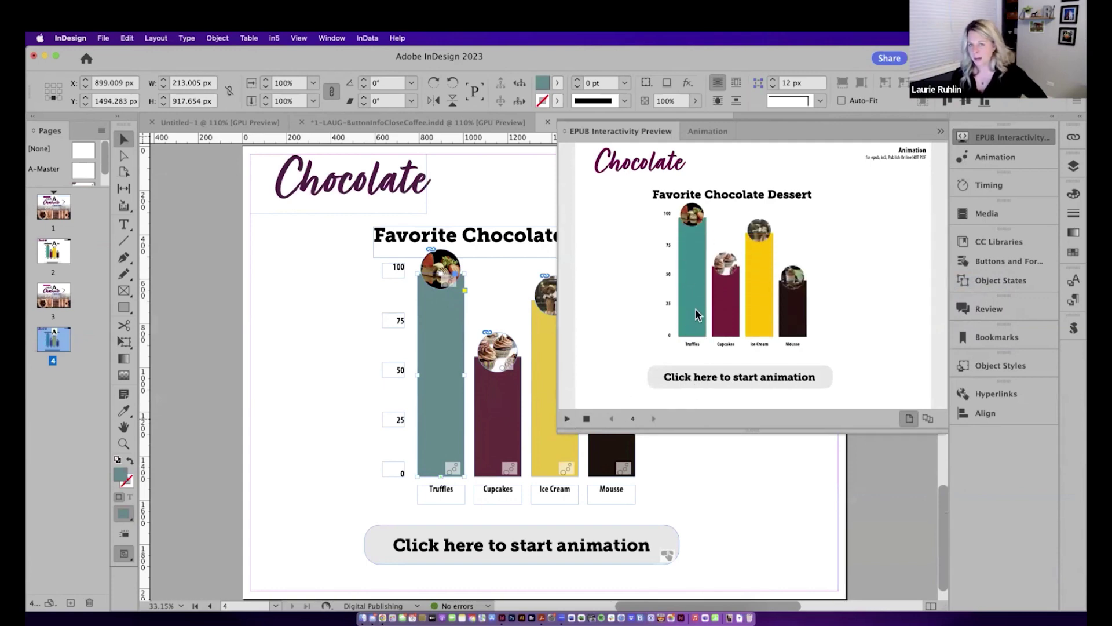
{"action": "left_click", "coordinate": [641, 135]}
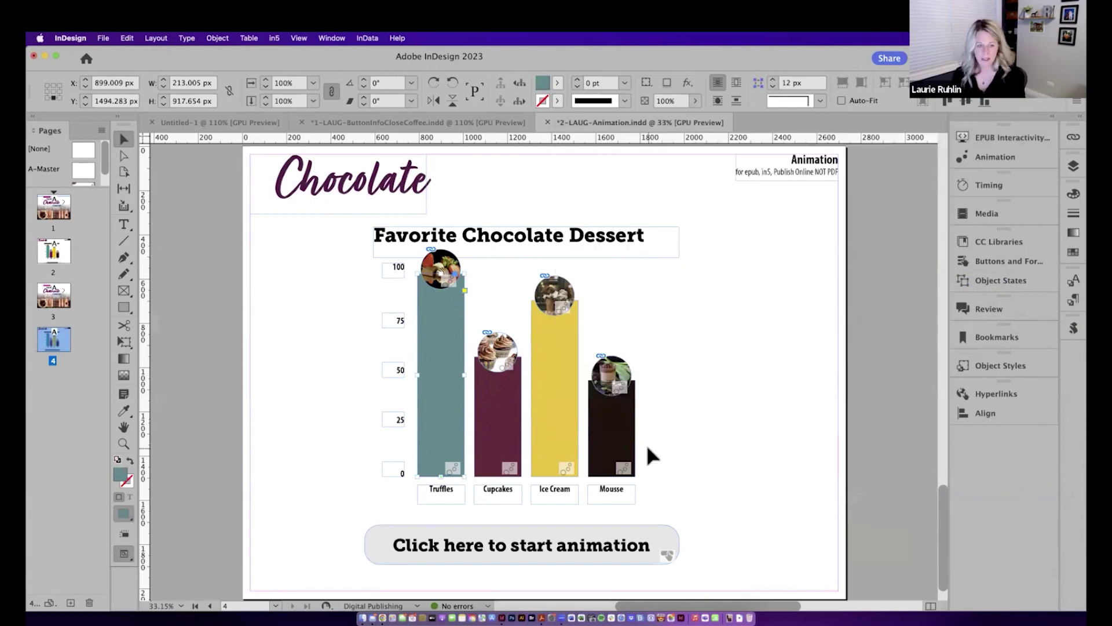
{"action": "left_click", "coordinate": [651, 530]}
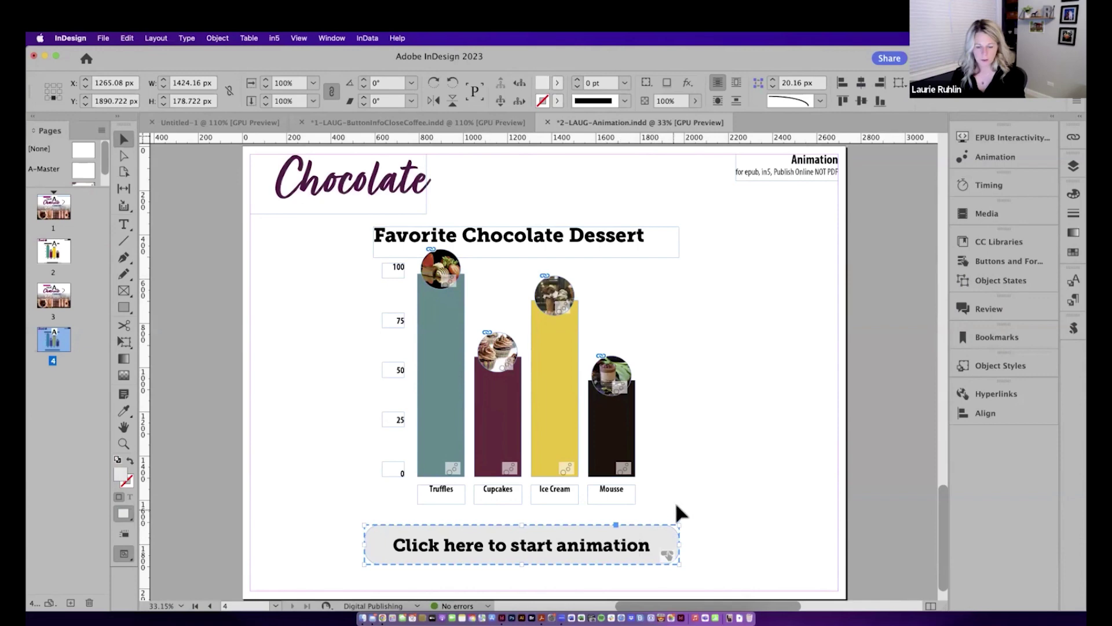
{"action": "double_click", "coordinate": [619, 548]}
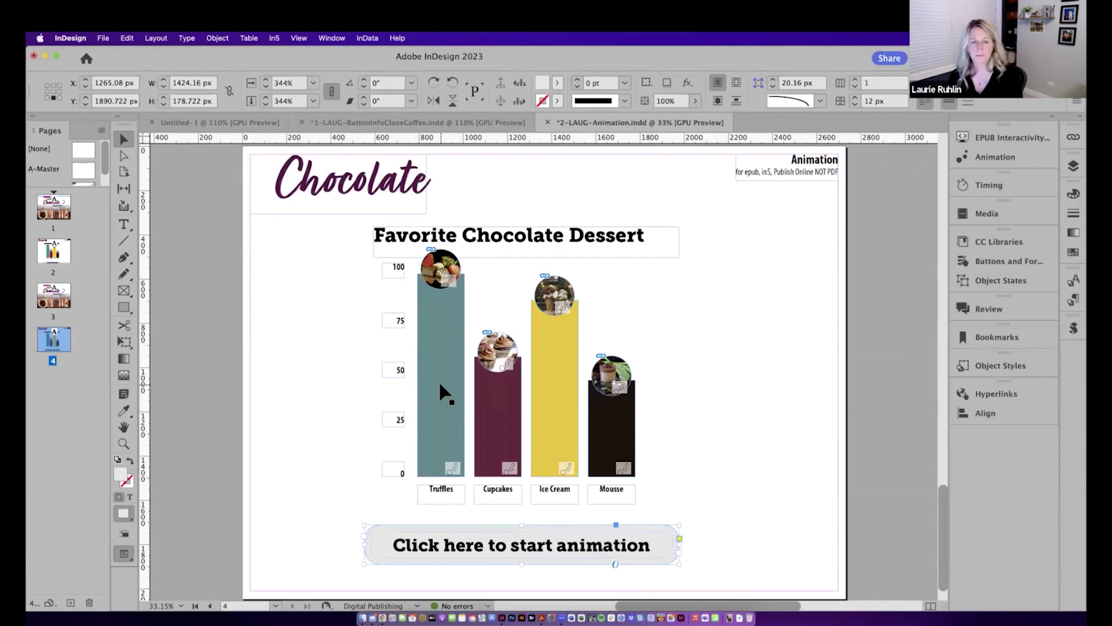
{"action": "left_click_drag", "start_coordinate": [517, 552], "coordinate": [440, 363]}
{"action": "left_click_drag", "start_coordinate": [560, 371], "coordinate": [344, 454]}
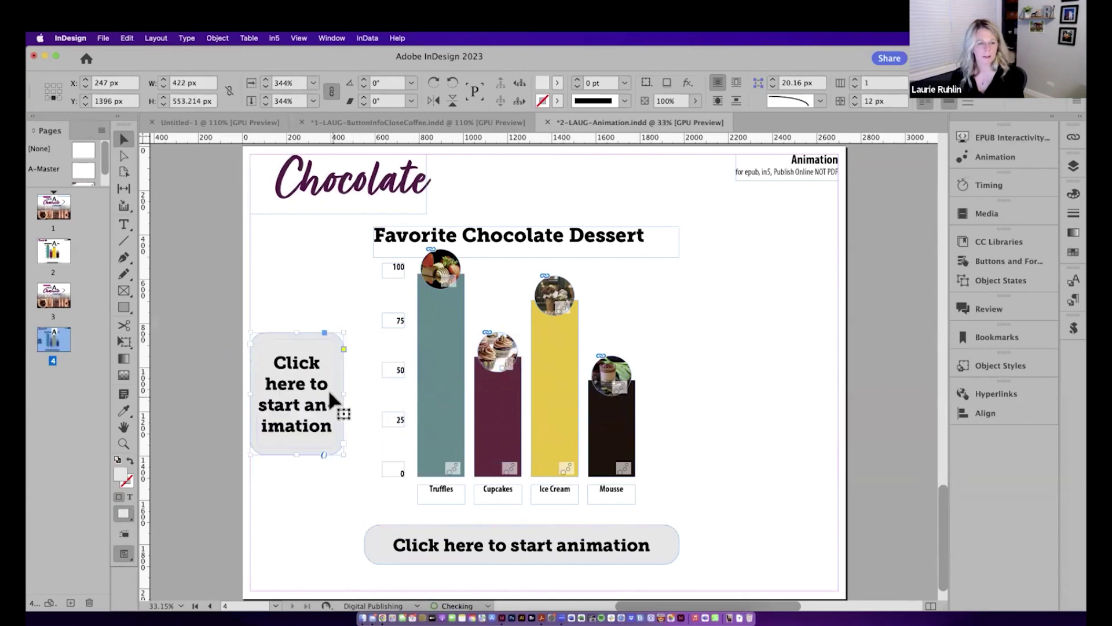
{"action": "triple_click", "coordinate": [318, 404]}
{"action": "key", "text": "super+a"}
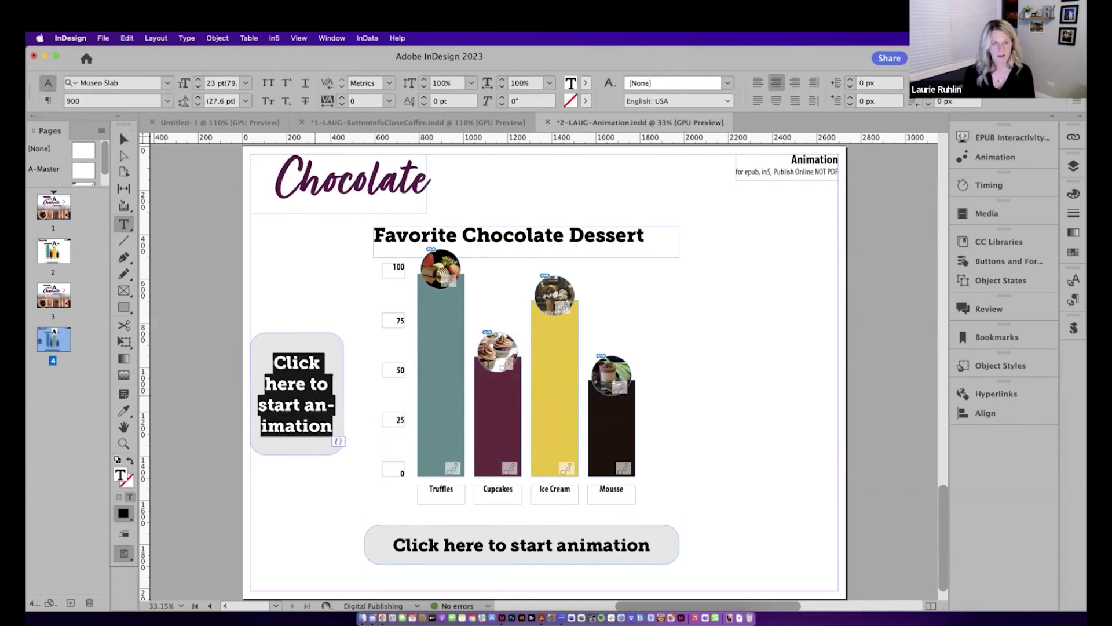
{"action": "type", "text": "Title"}
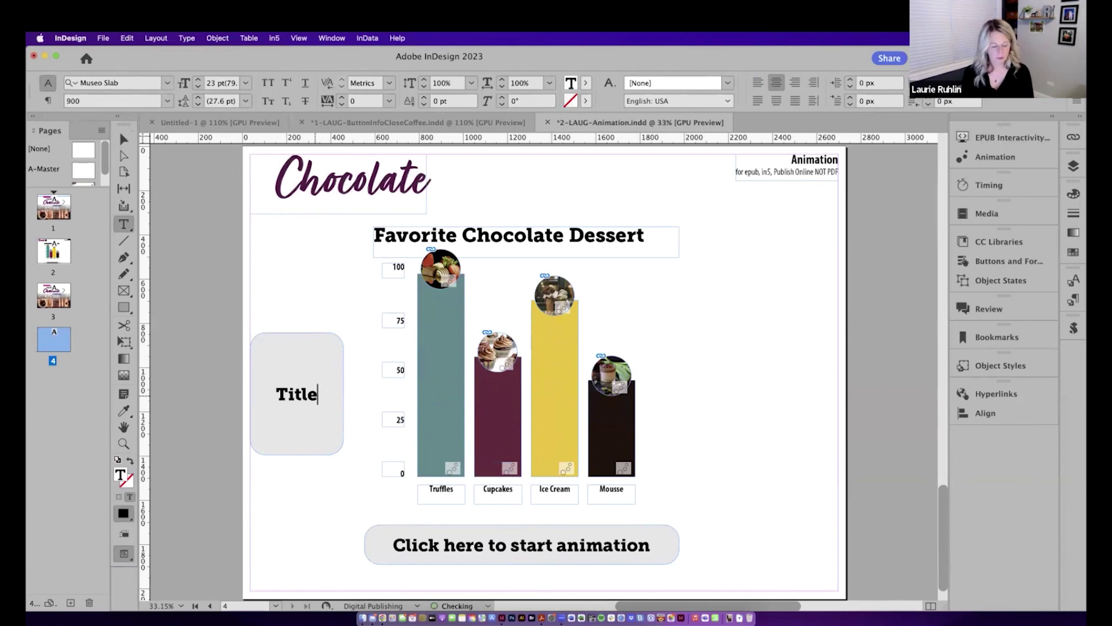
{"action": "key", "text": "Escape"}
{"action": "left_click_drag", "start_coordinate": [299, 454], "coordinate": [296, 421]}
{"action": "left_click_drag", "start_coordinate": [302, 370], "coordinate": [316, 308]}
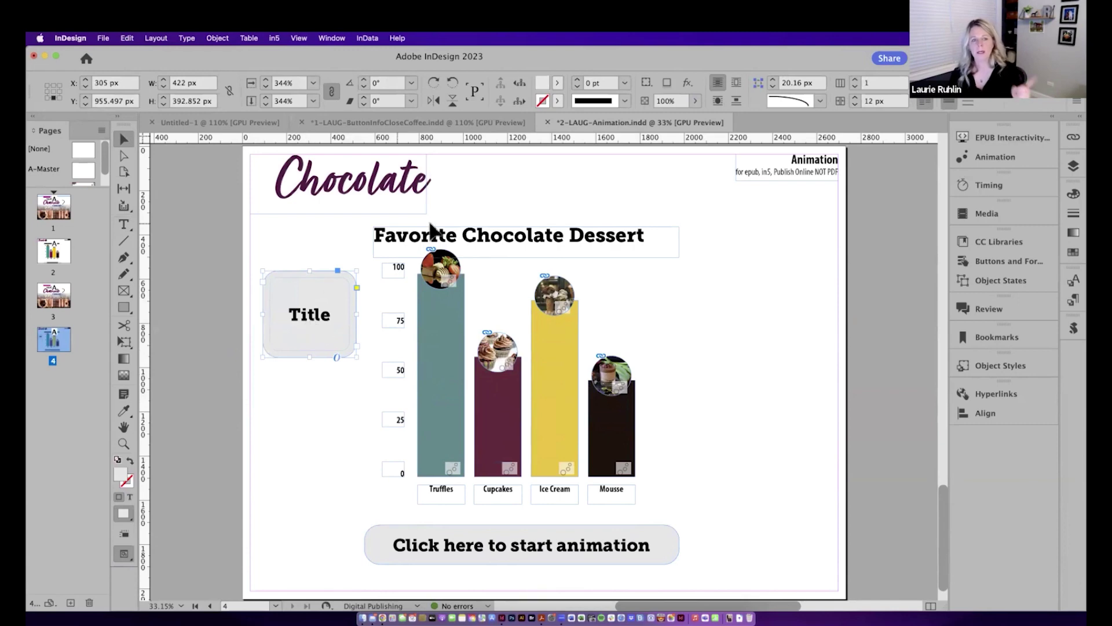
- Give the Favorite Chocolate Dessert heading a Fly in from Top animation with On Page Load unchecked
{"action": "left_click", "coordinate": [478, 240]}
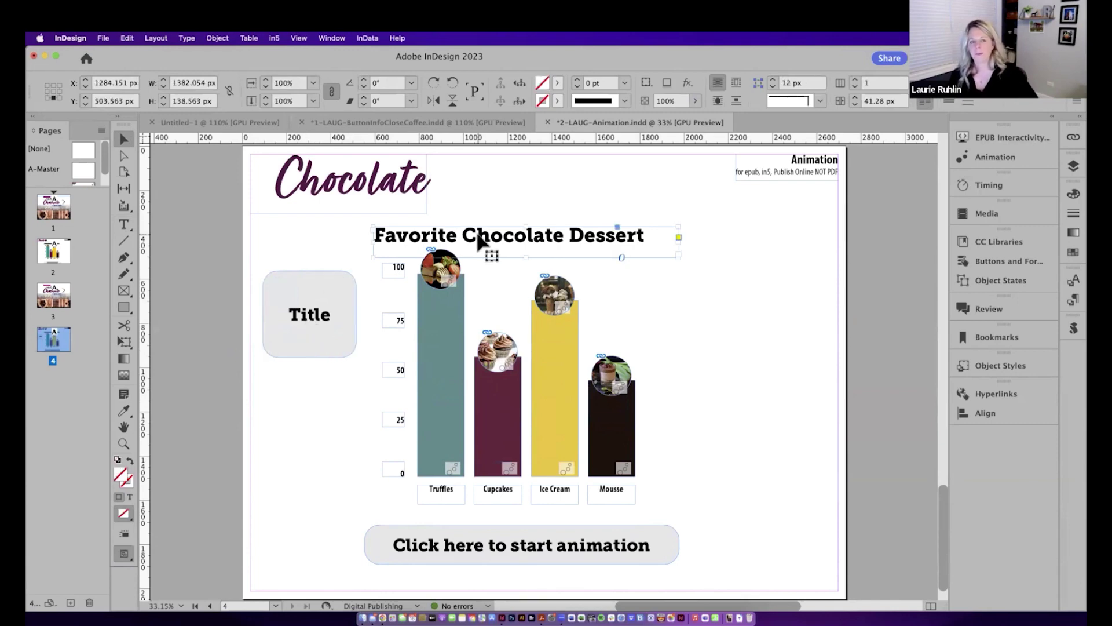
{"action": "left_click", "coordinate": [1013, 156]}
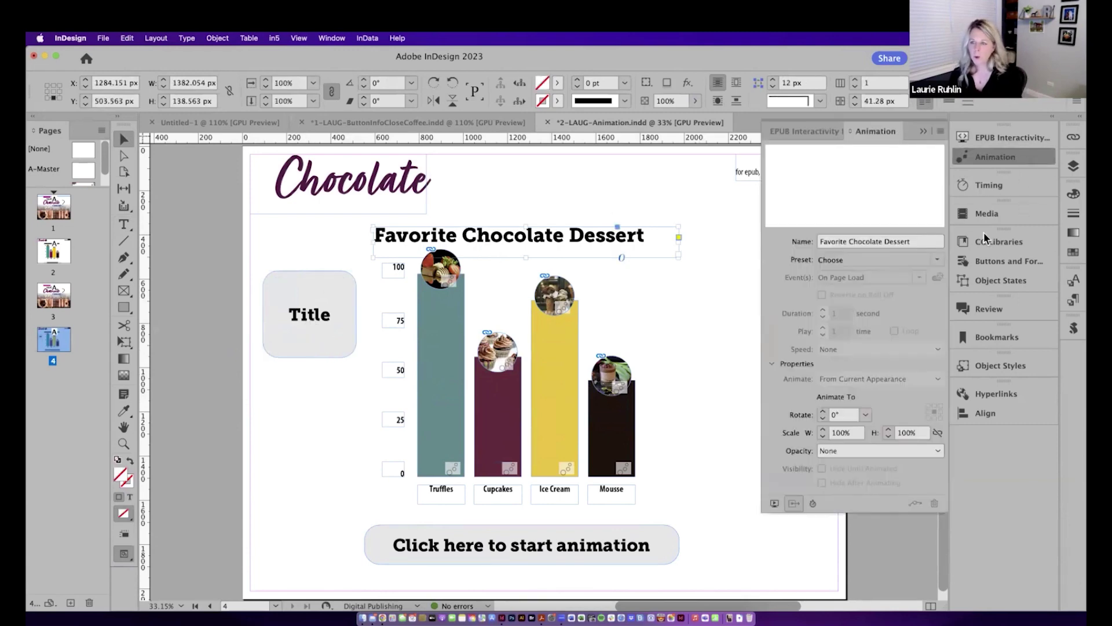
{"action": "left_click", "coordinate": [936, 261]}
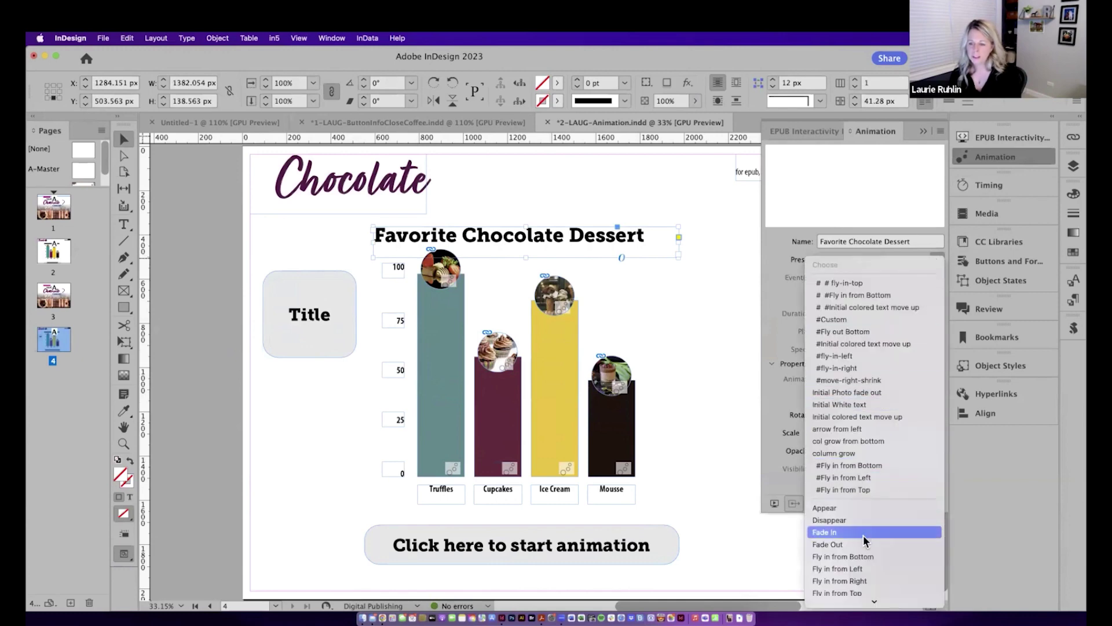
{"action": "scroll", "coordinate": [864, 544], "scroll_direction": "down", "scroll_amount": 5}
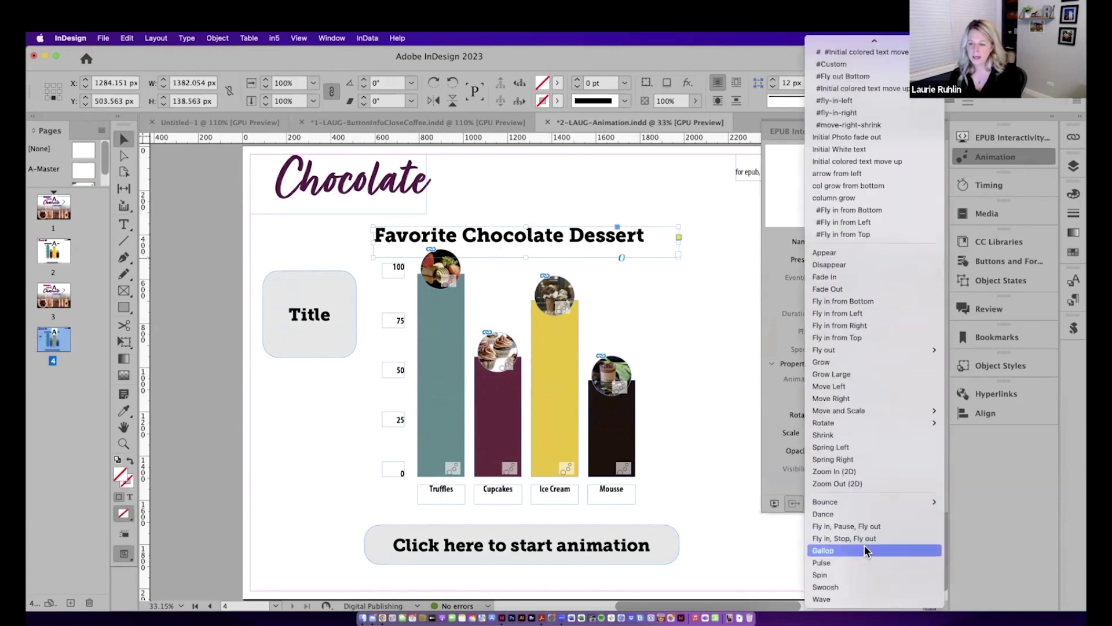
{"action": "left_click", "coordinate": [874, 337]}
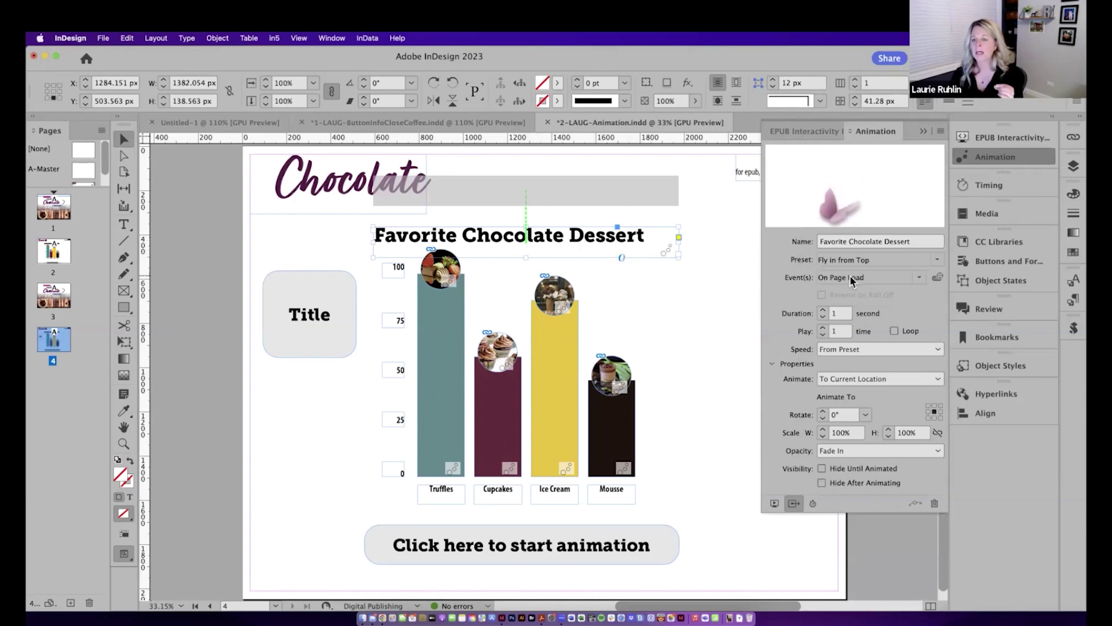
{"action": "left_click", "coordinate": [919, 277]}
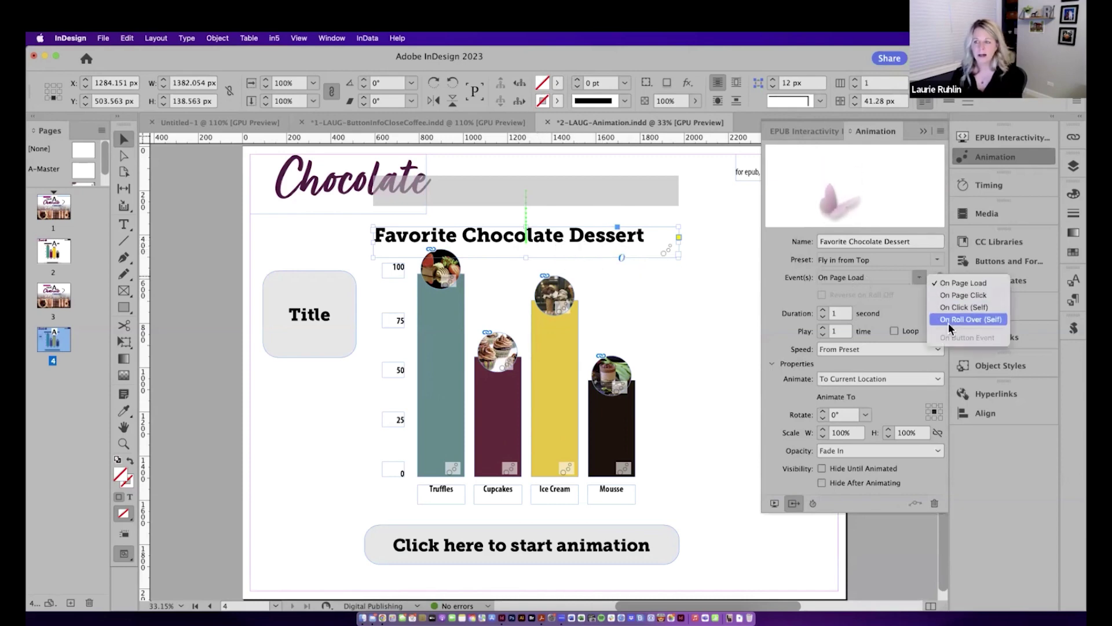
{"action": "left_click", "coordinate": [963, 283]}
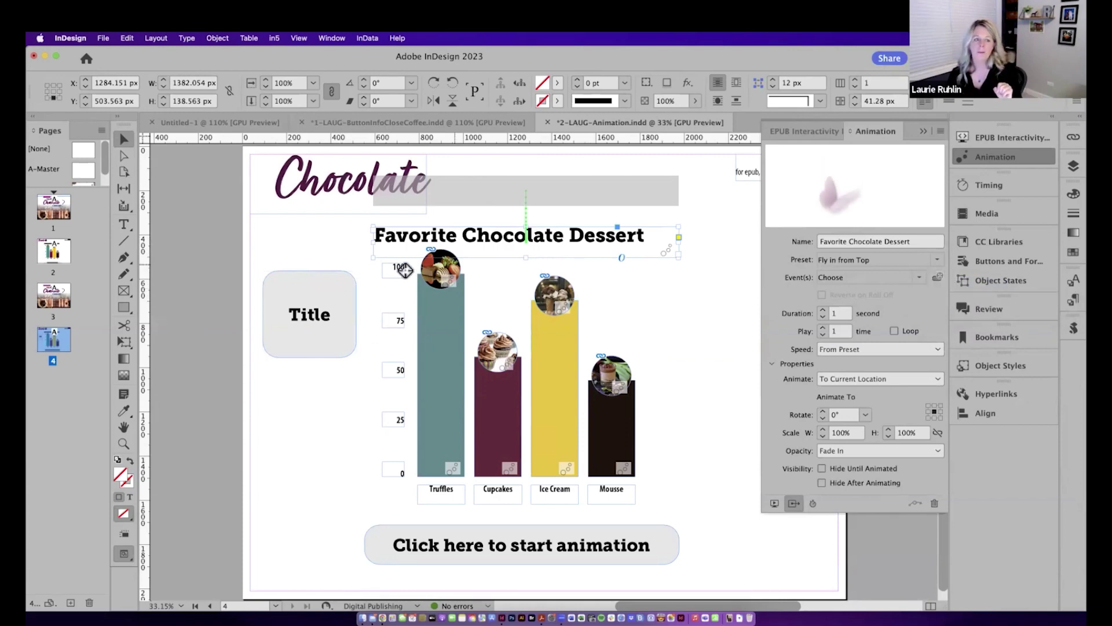
{"action": "double_click", "coordinate": [318, 315]}
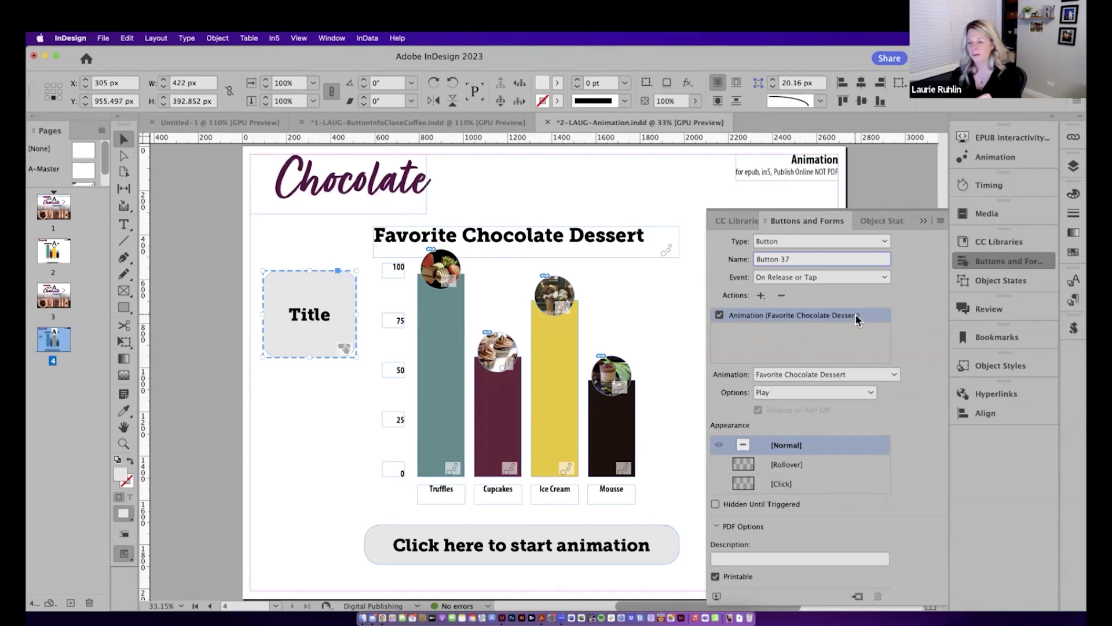
{"action": "left_click", "coordinate": [840, 218]}
{"action": "left_click", "coordinate": [999, 137]}
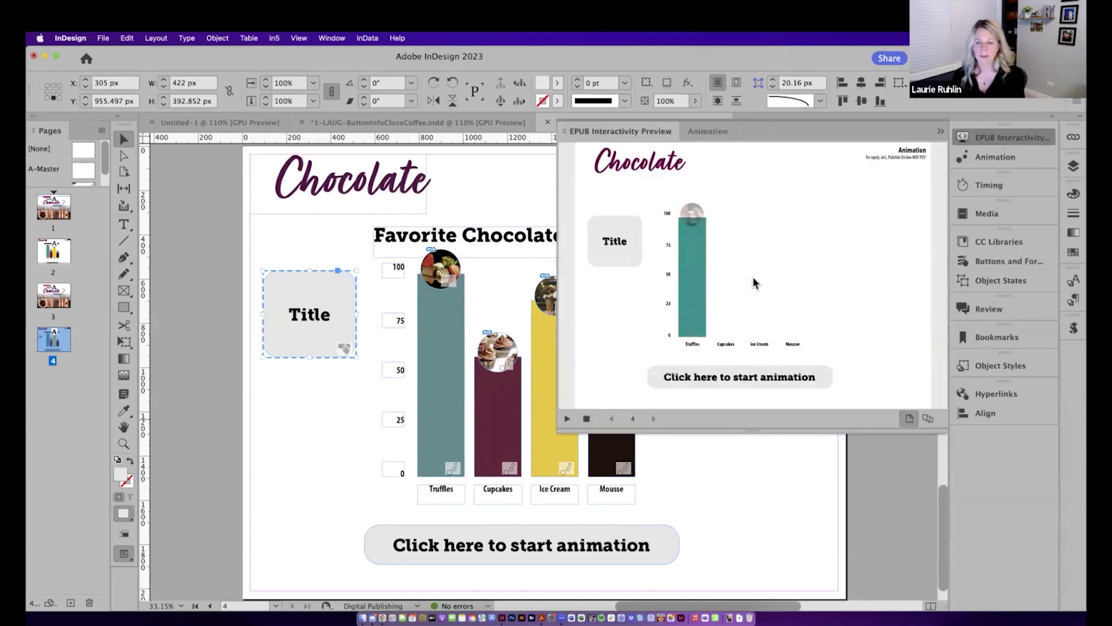
{"action": "left_click", "coordinate": [623, 238]}
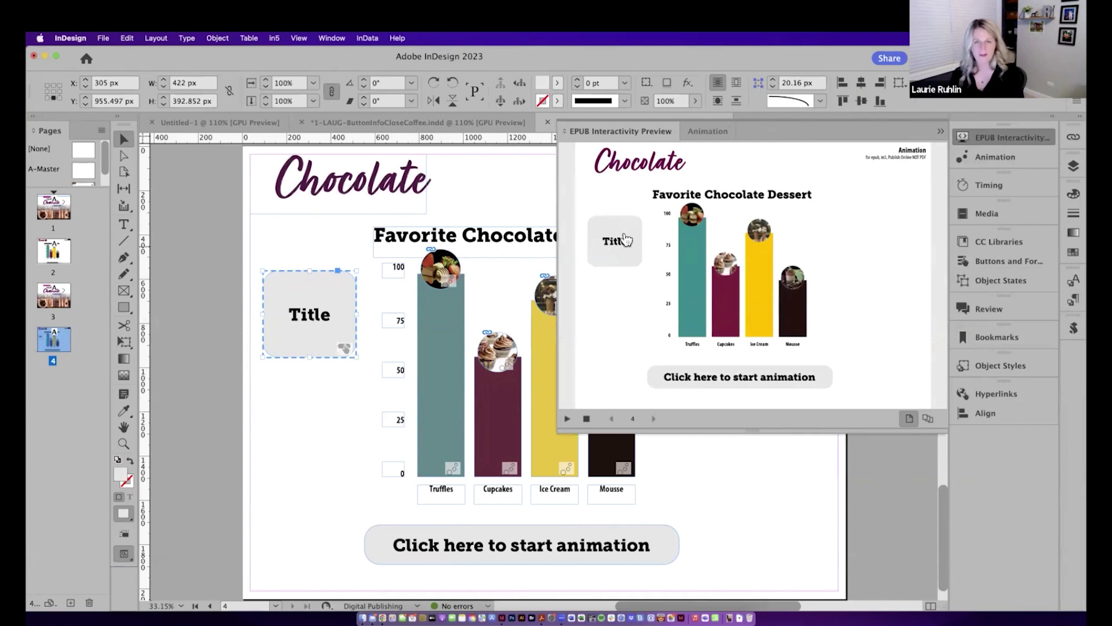
- Close the preview and turn the 'Click here to start animation' shape into a button
{"action": "left_click", "coordinate": [640, 132]}
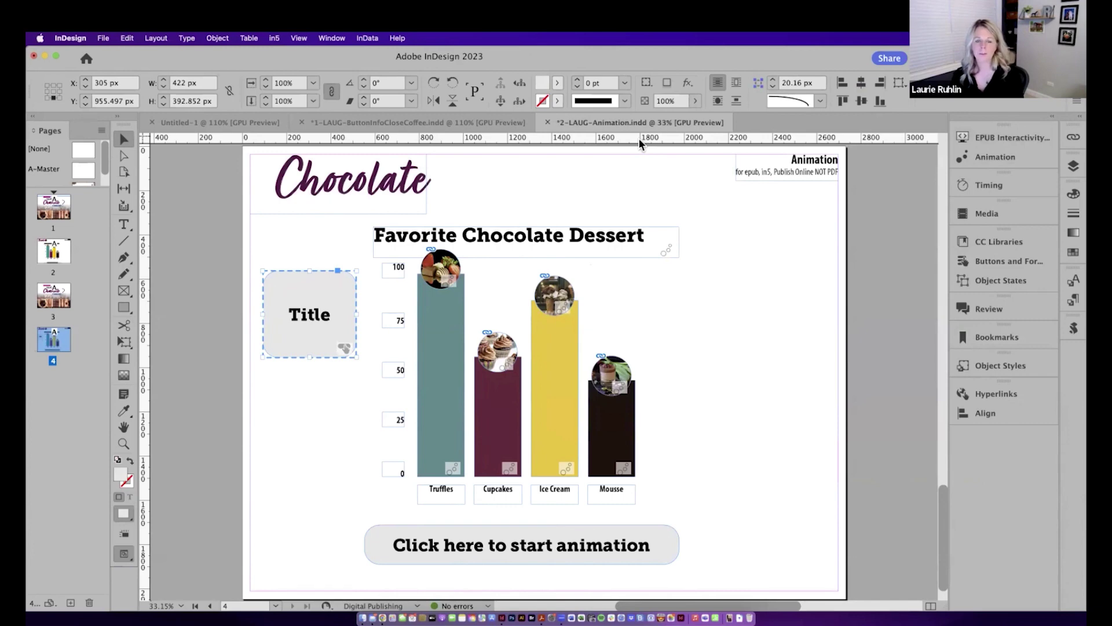
{"action": "left_click", "coordinate": [527, 555]}
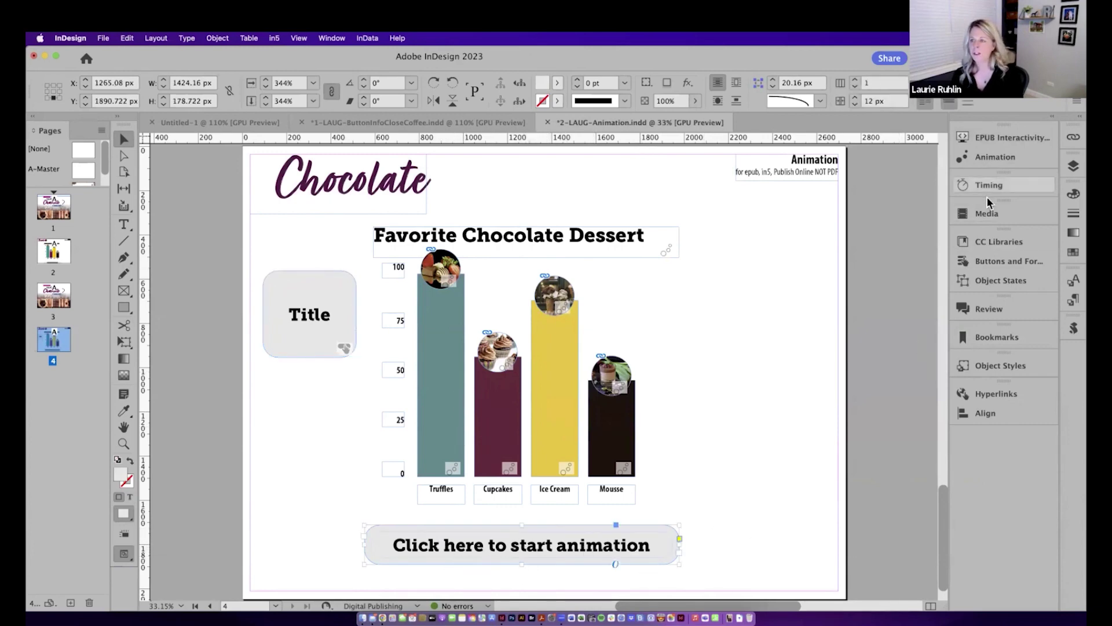
{"action": "left_click", "coordinate": [999, 260]}
{"action": "left_click", "coordinate": [872, 256]}
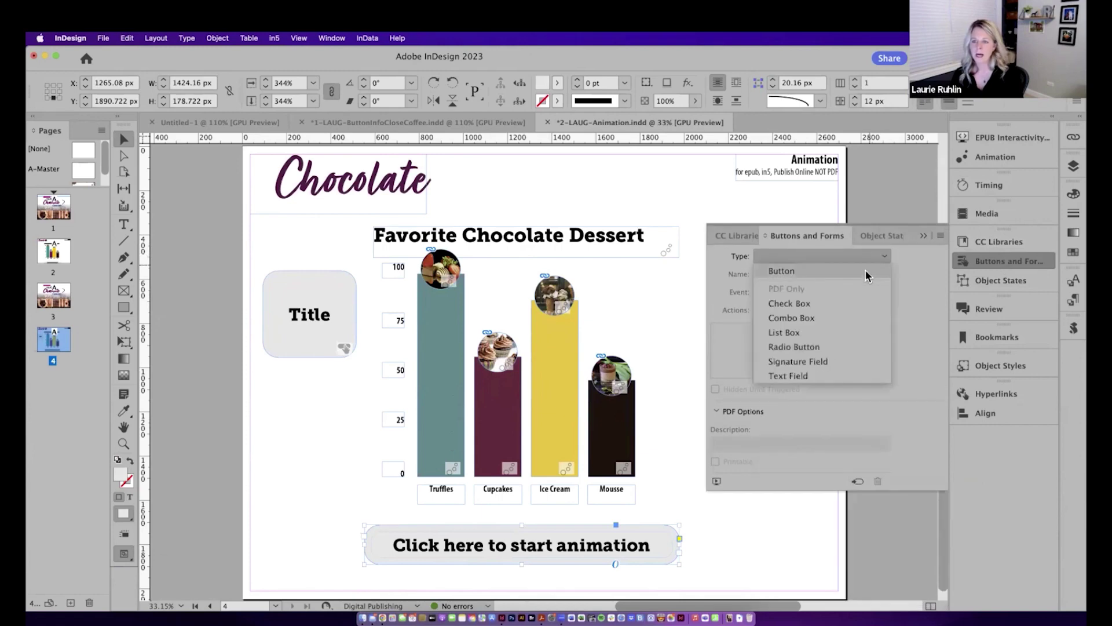
{"action": "left_click", "coordinate": [865, 272]}
- Add two Animation actions to the button, the second playing Truffle.jpg
{"action": "left_click", "coordinate": [761, 311]}
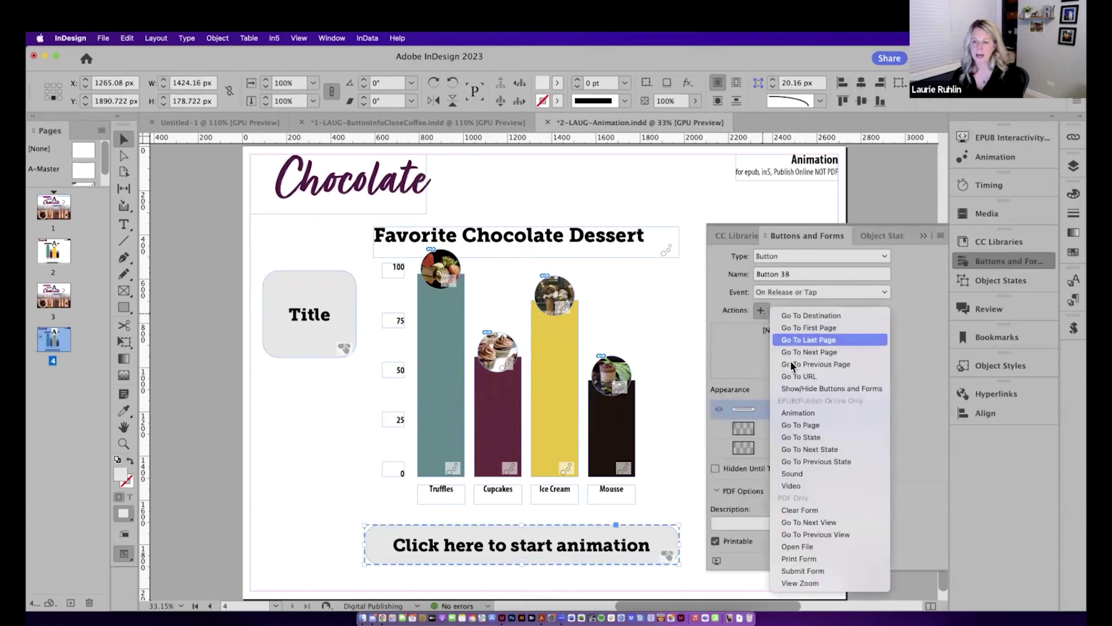
{"action": "left_click", "coordinate": [802, 411]}
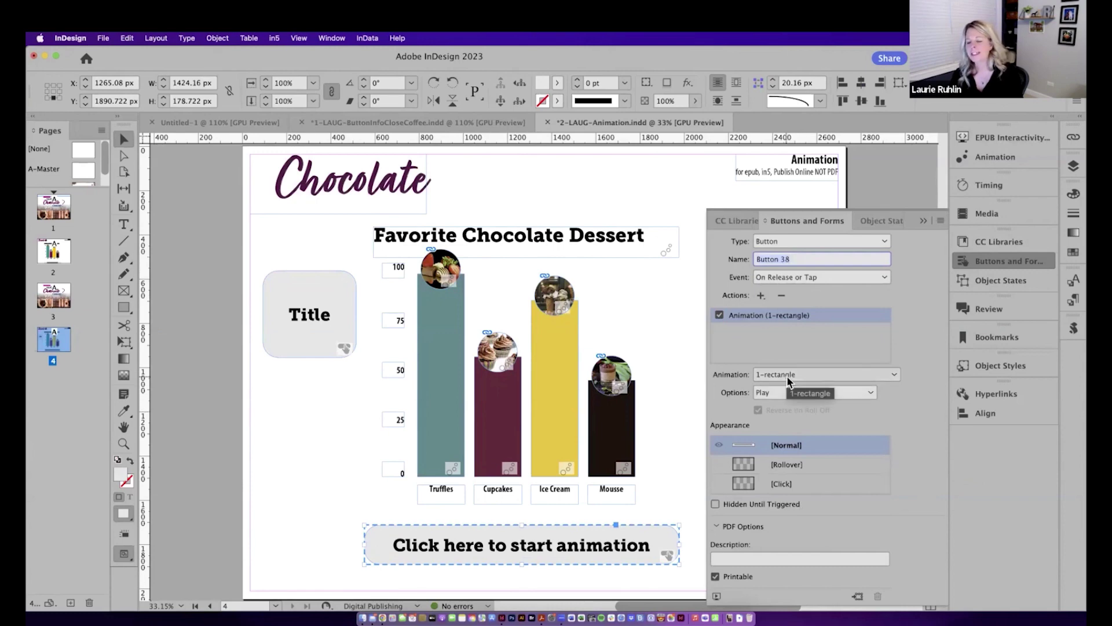
{"action": "left_click", "coordinate": [761, 295]}
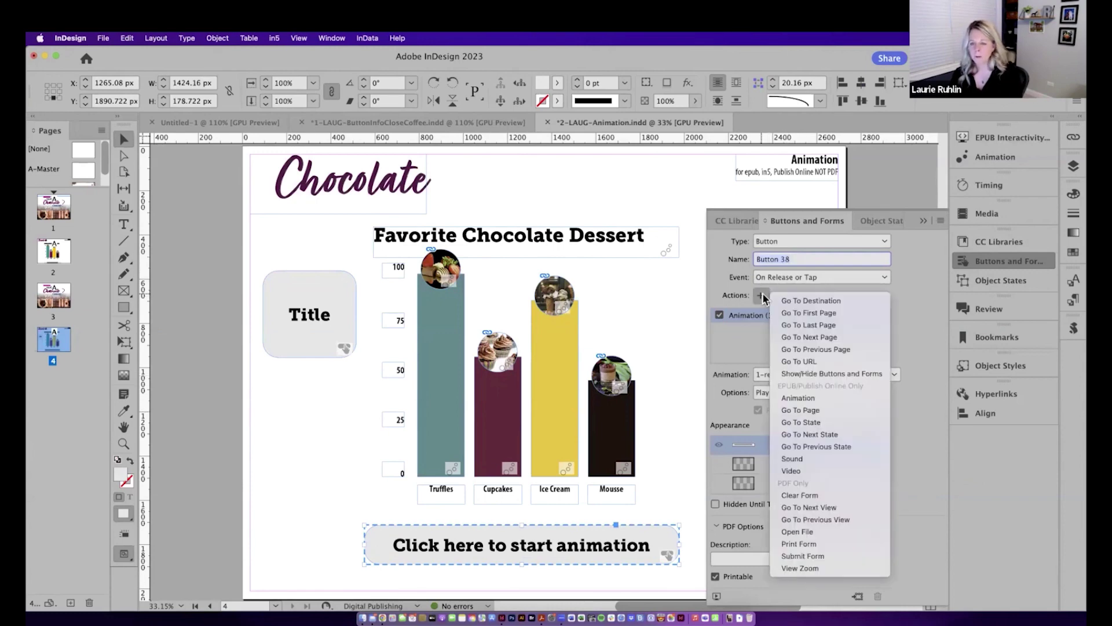
{"action": "left_click", "coordinate": [838, 398]}
{"action": "left_click", "coordinate": [828, 375]}
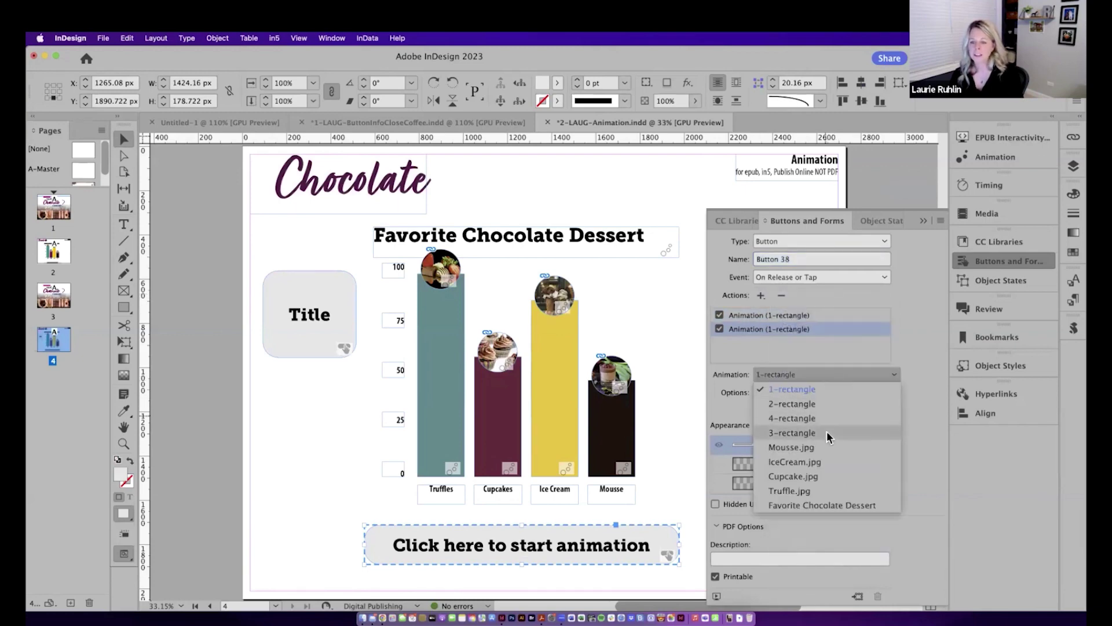
{"action": "left_click", "coordinate": [830, 491]}
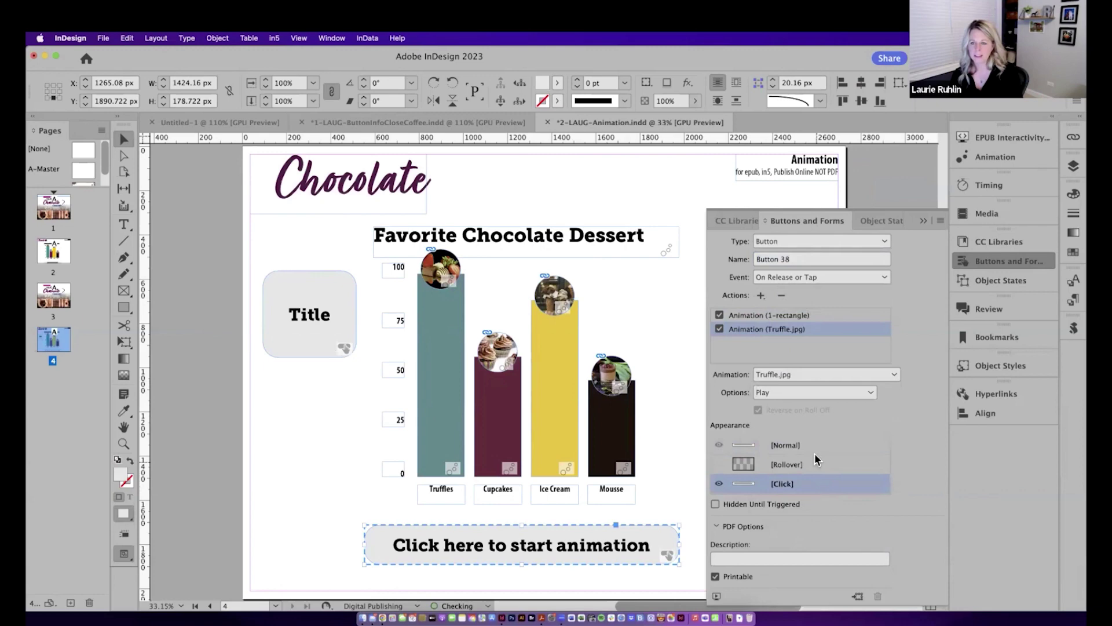
- Add Animation actions playing 2-rectangle and Cupcake.jpg
{"action": "left_click", "coordinate": [760, 296]}
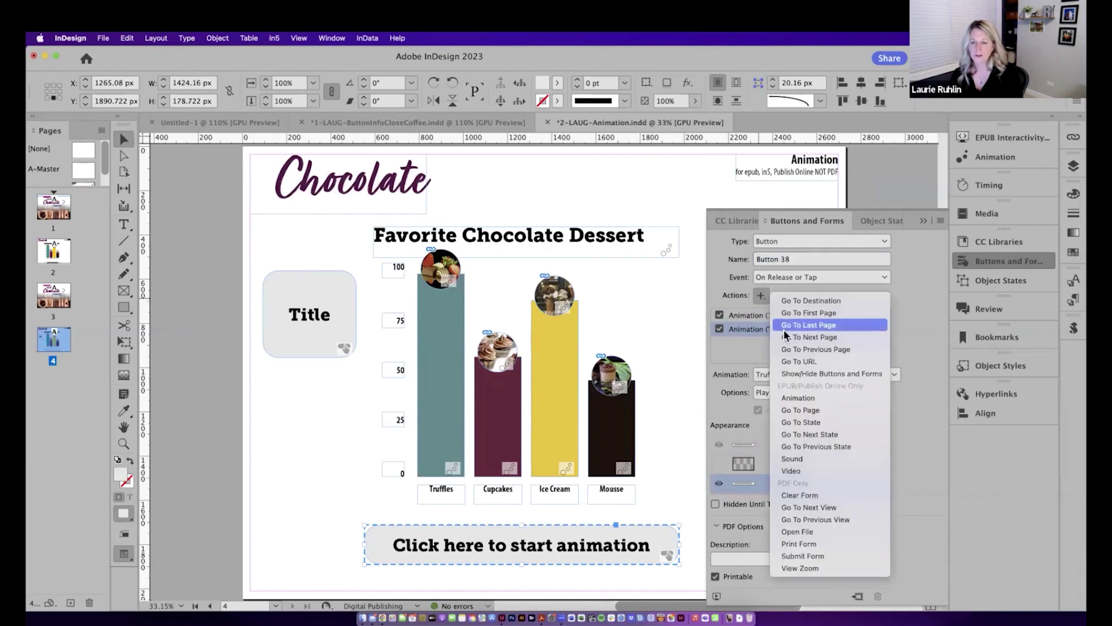
{"action": "left_click", "coordinate": [809, 401]}
{"action": "left_click", "coordinate": [797, 380]}
{"action": "left_click", "coordinate": [797, 402]}
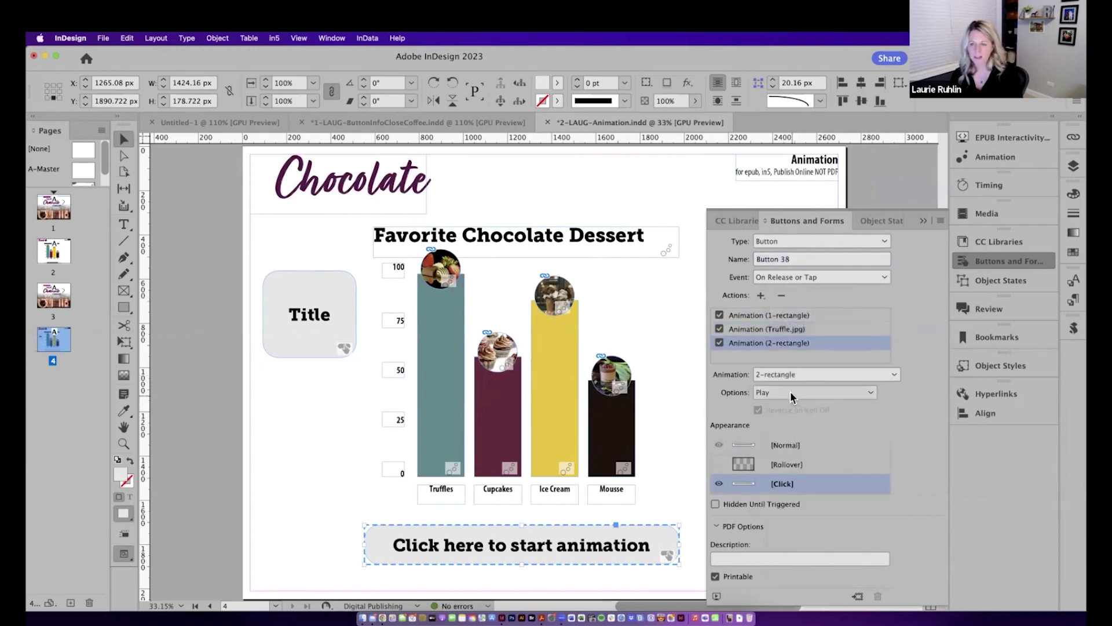
{"action": "left_click", "coordinate": [760, 296]}
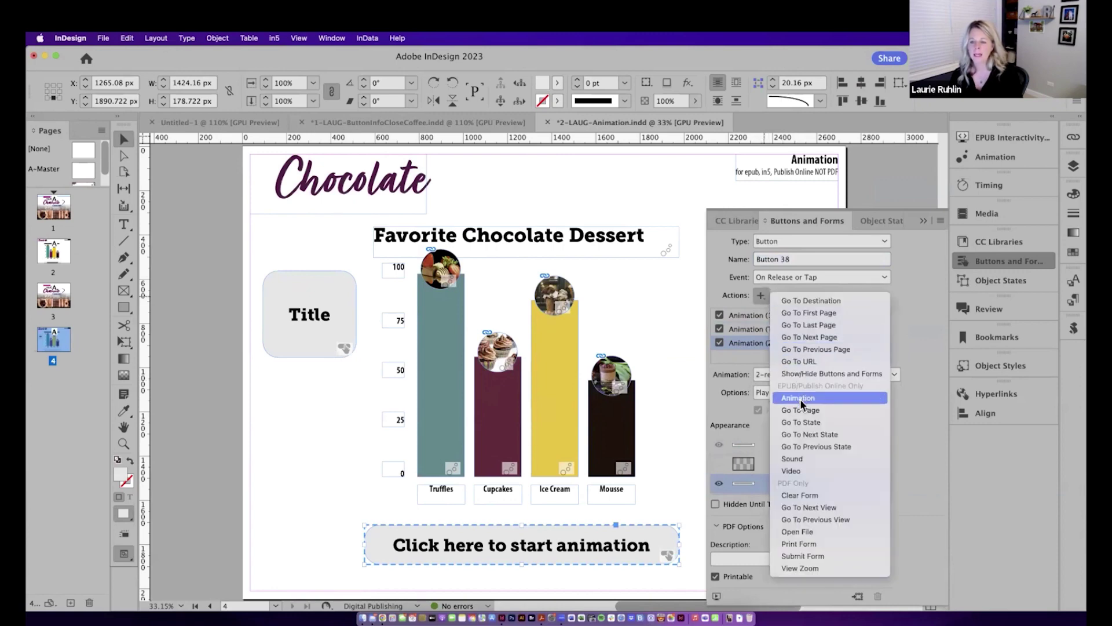
{"action": "left_click", "coordinate": [800, 398]}
{"action": "left_click", "coordinate": [792, 374]}
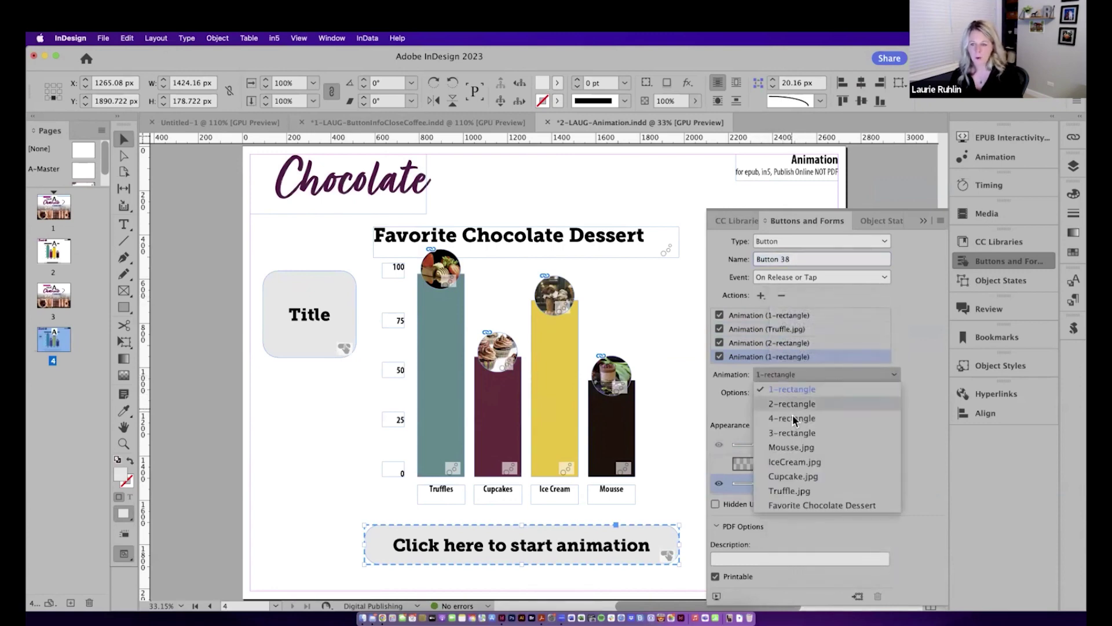
{"action": "left_click", "coordinate": [804, 475]}
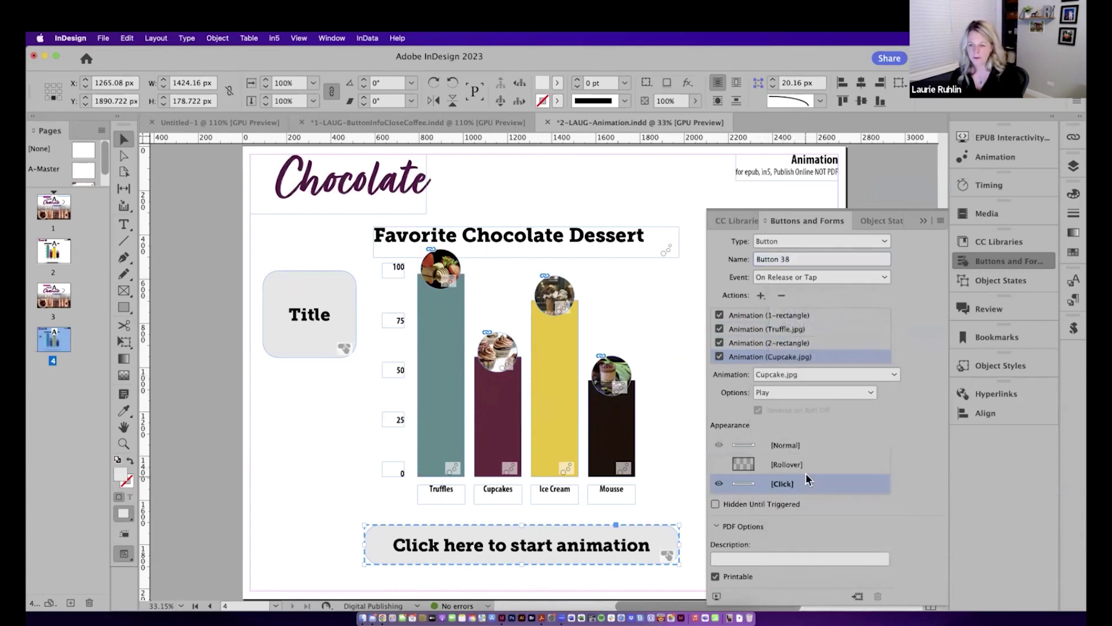
- Add Animation actions playing 3-rectangle and IceCream.jpg
{"action": "left_click", "coordinate": [761, 295]}
{"action": "left_click", "coordinate": [801, 395]}
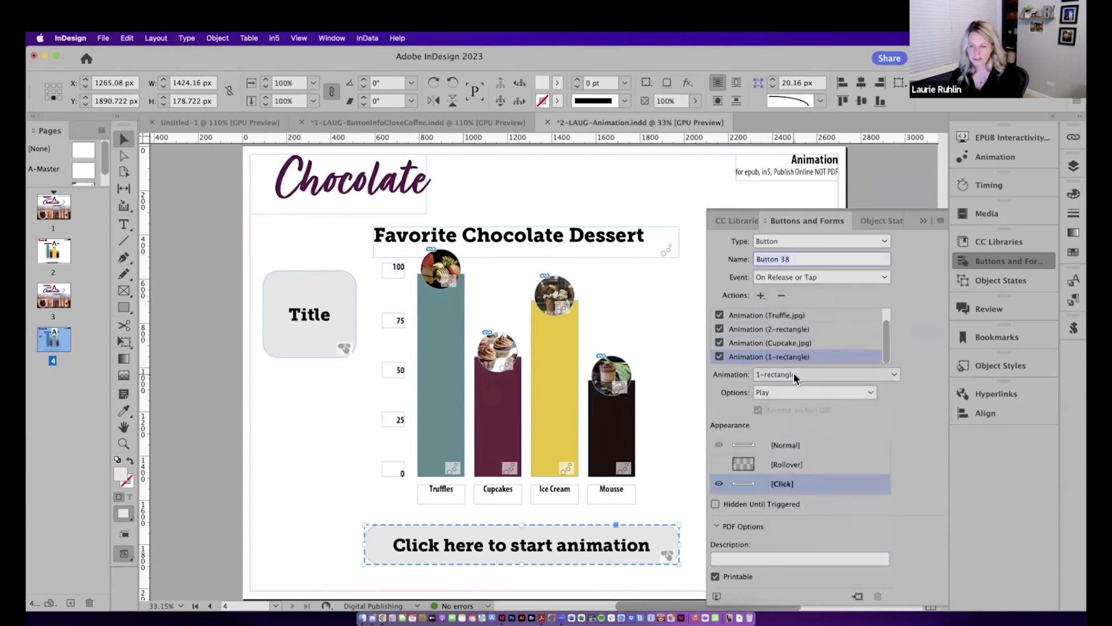
{"action": "left_click", "coordinate": [794, 374]}
{"action": "left_click", "coordinate": [802, 437]}
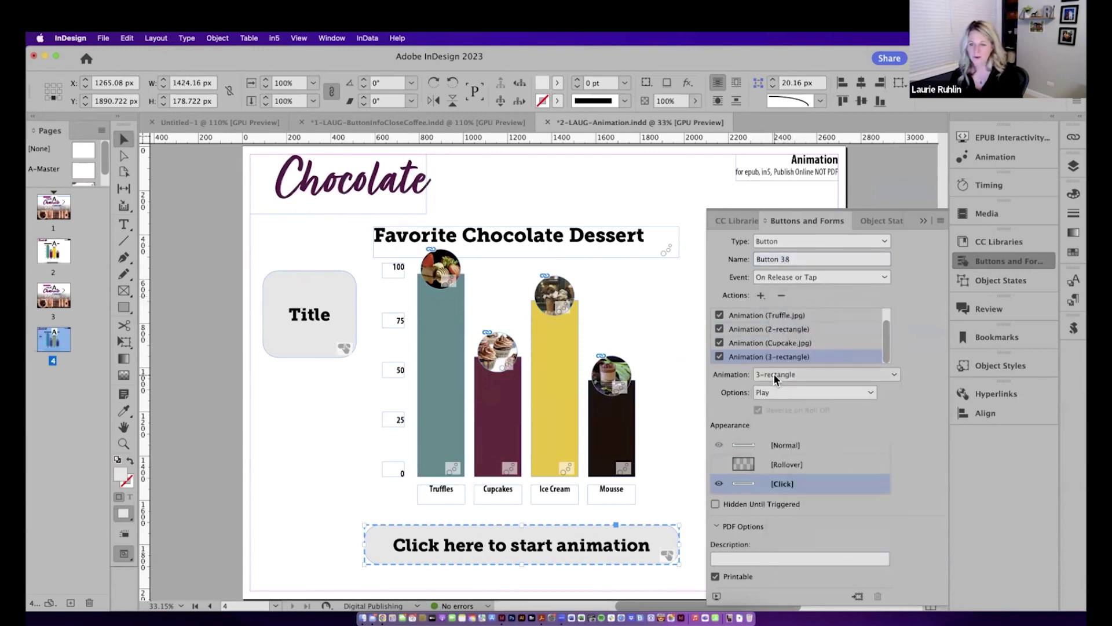
{"action": "left_click", "coordinate": [761, 295]}
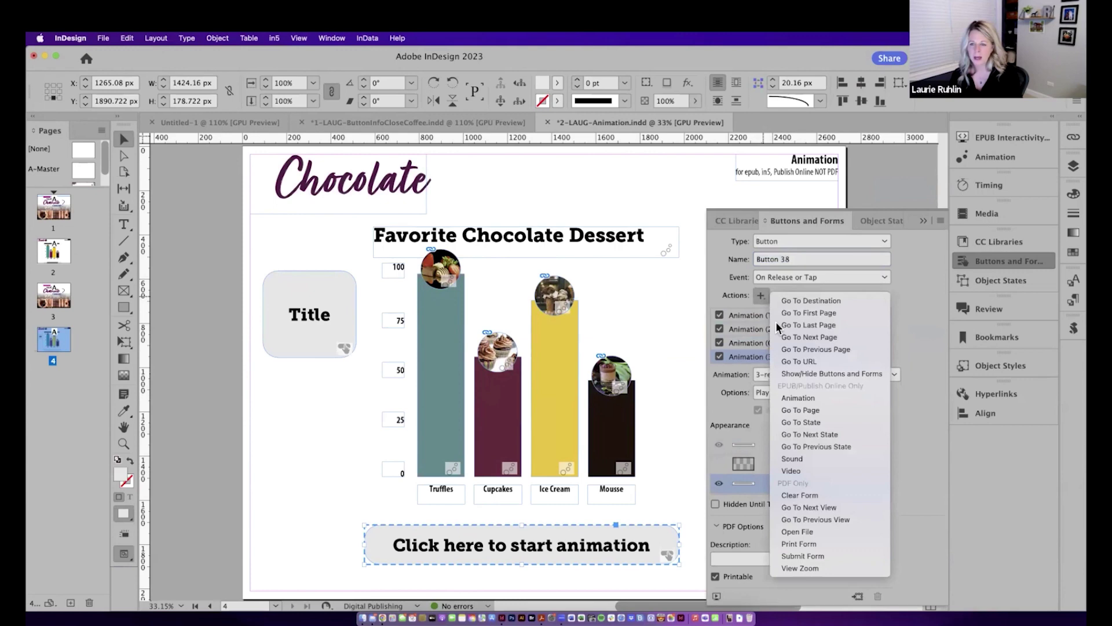
{"action": "left_click", "coordinate": [804, 401]}
{"action": "left_click", "coordinate": [798, 372]}
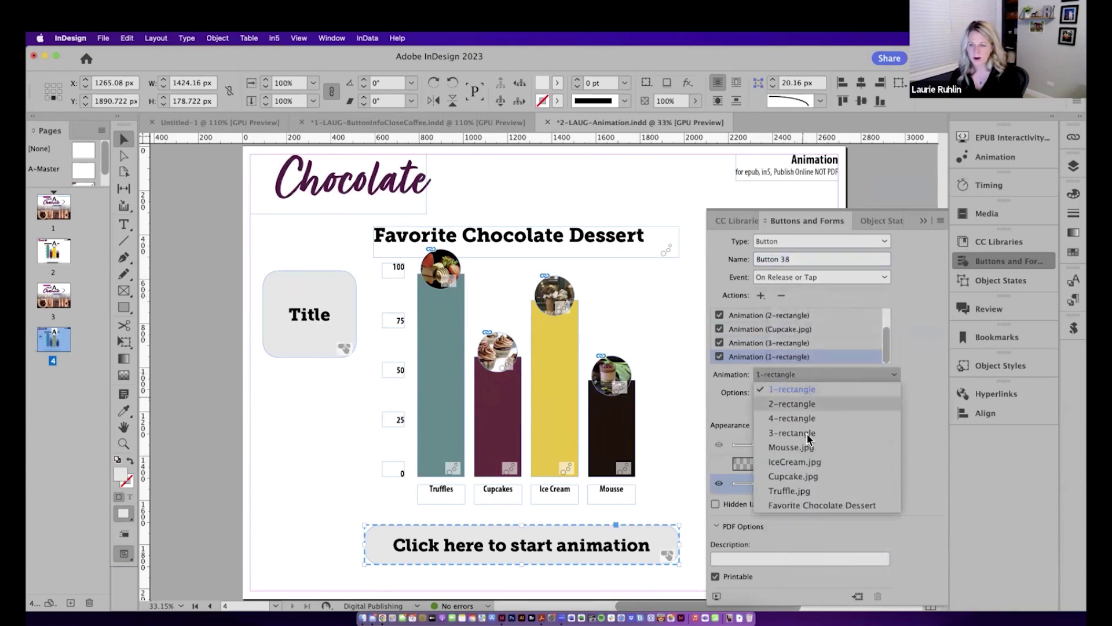
{"action": "left_click", "coordinate": [802, 461]}
- Add Animation actions playing 4-rectangle and Mousse.jpg
{"action": "left_click", "coordinate": [763, 296]}
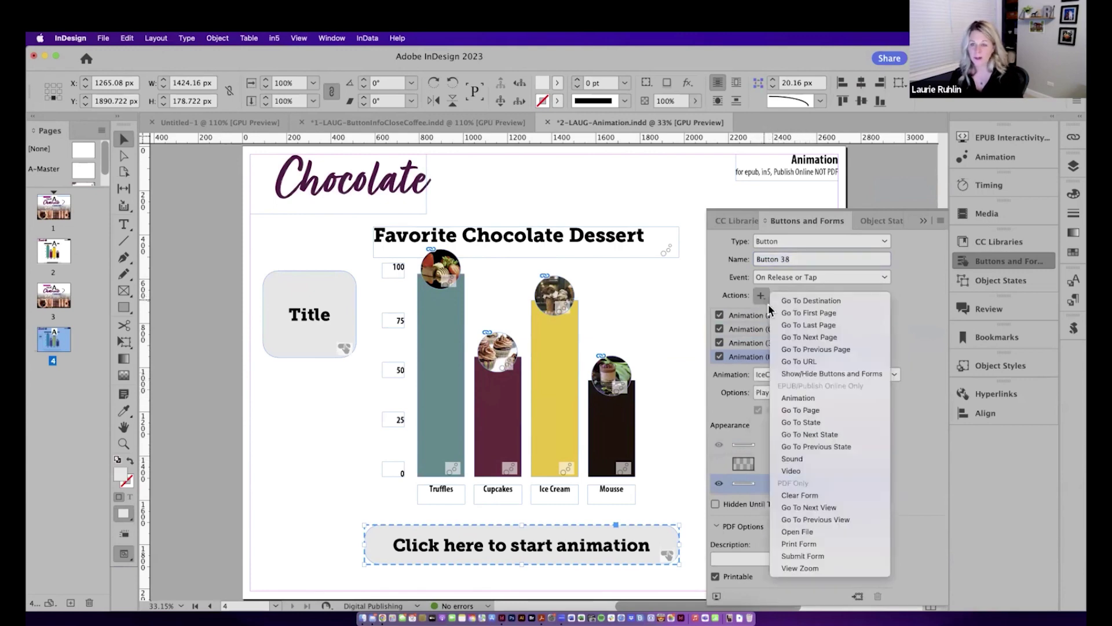
{"action": "left_click", "coordinate": [810, 397]}
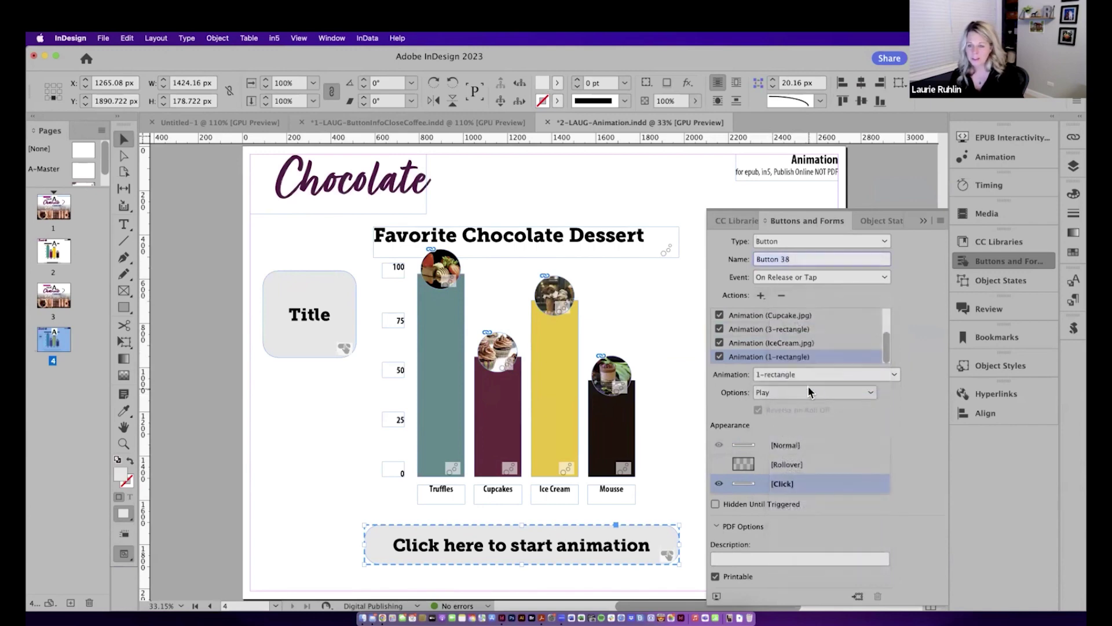
{"action": "left_click", "coordinate": [802, 374]}
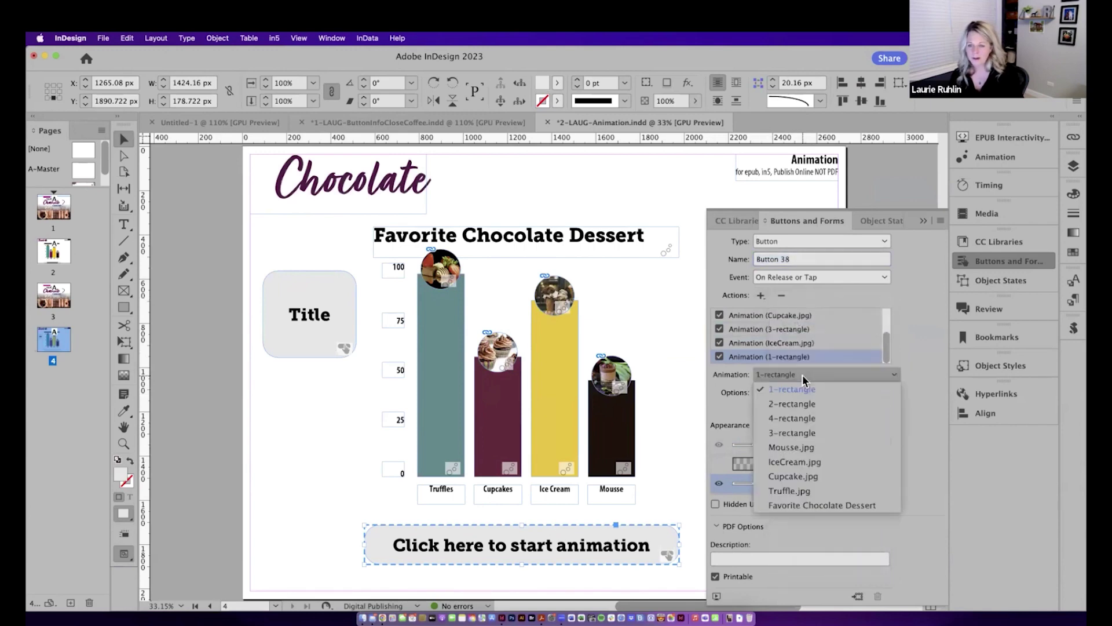
{"action": "left_click", "coordinate": [805, 418]}
{"action": "left_click", "coordinate": [761, 297]}
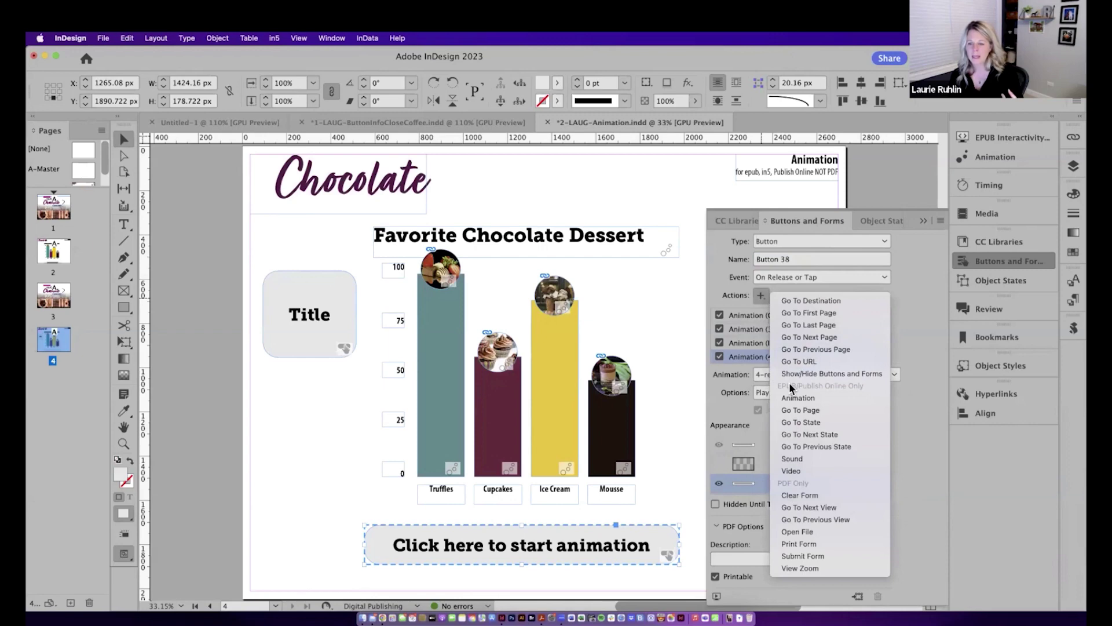
{"action": "left_click", "coordinate": [794, 397]}
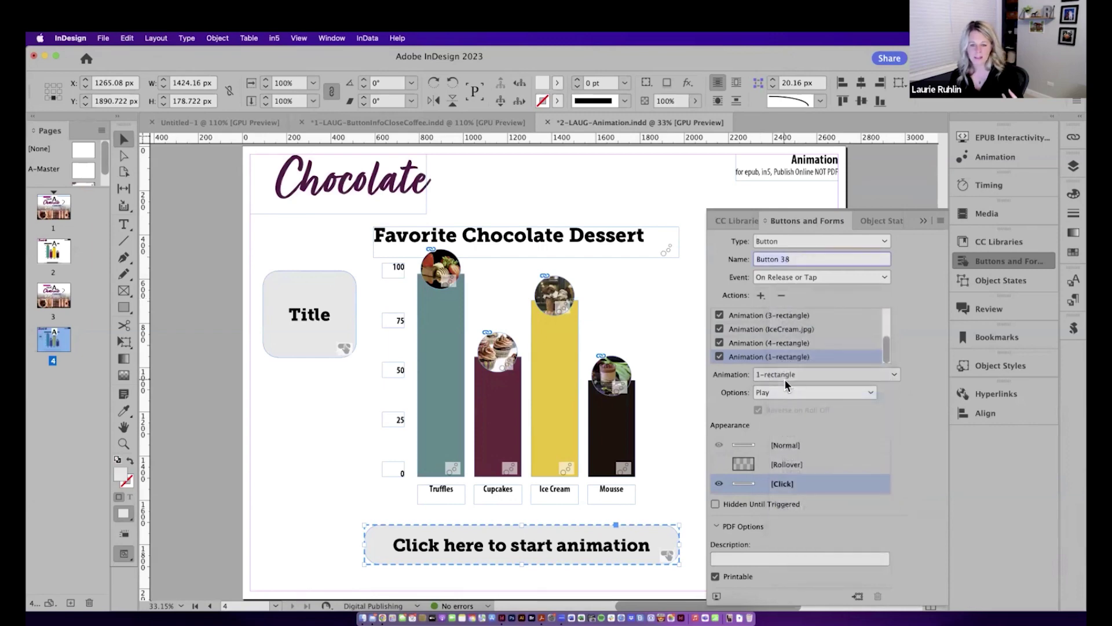
{"action": "left_click", "coordinate": [785, 375]}
{"action": "left_click", "coordinate": [794, 446]}
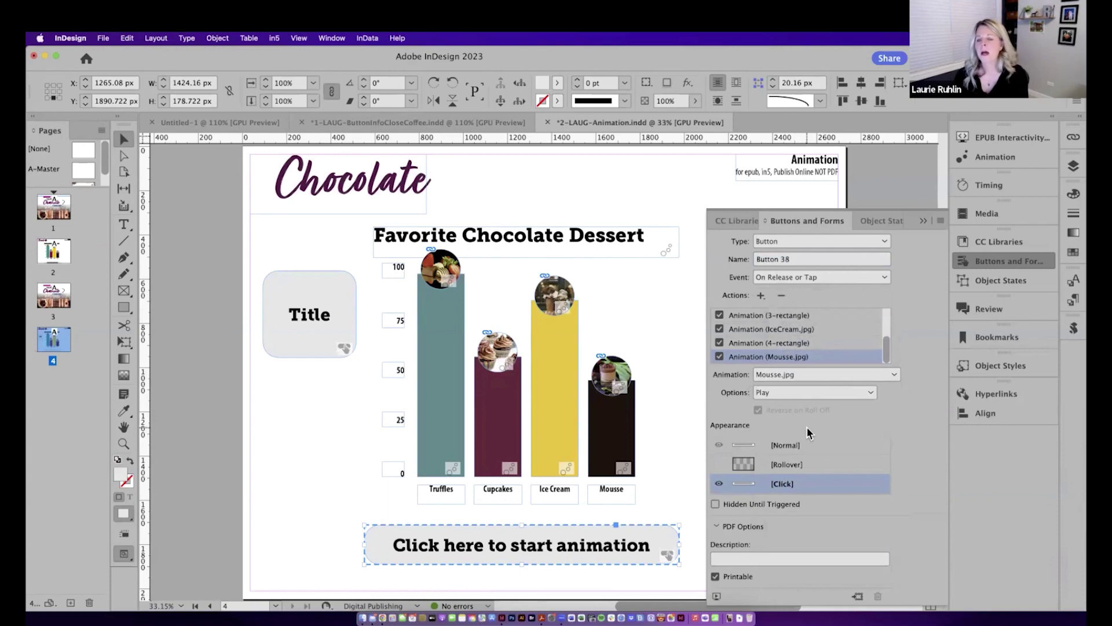
- Hide the button settings and briefly check the page in the interactive preview
{"action": "left_click", "coordinate": [816, 221]}
{"action": "left_click", "coordinate": [986, 137]}
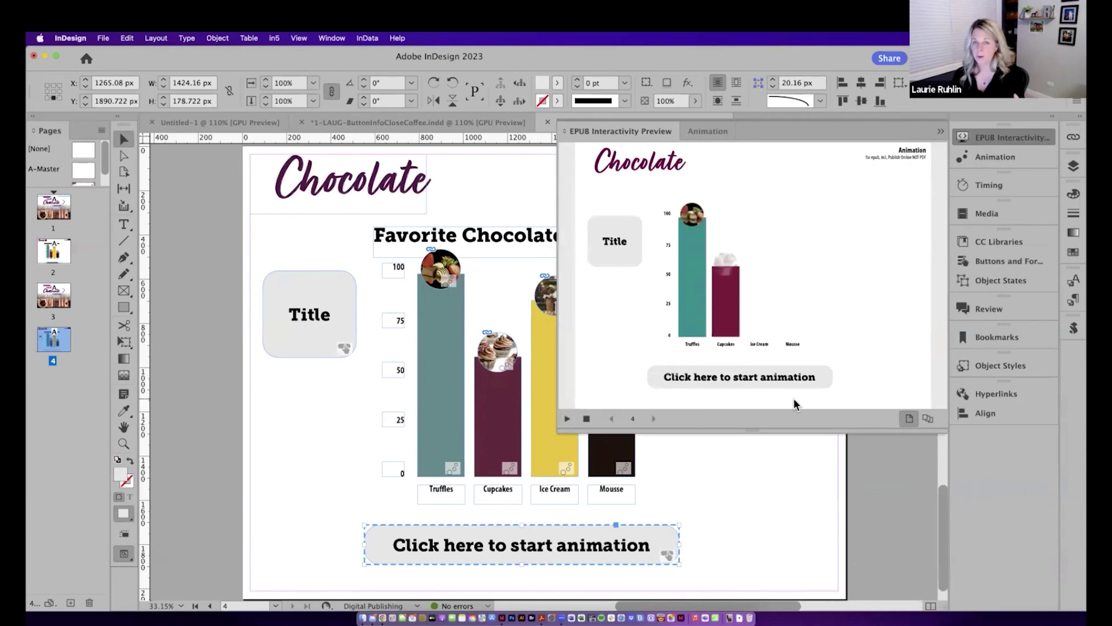
{"action": "left_click", "coordinate": [656, 131]}
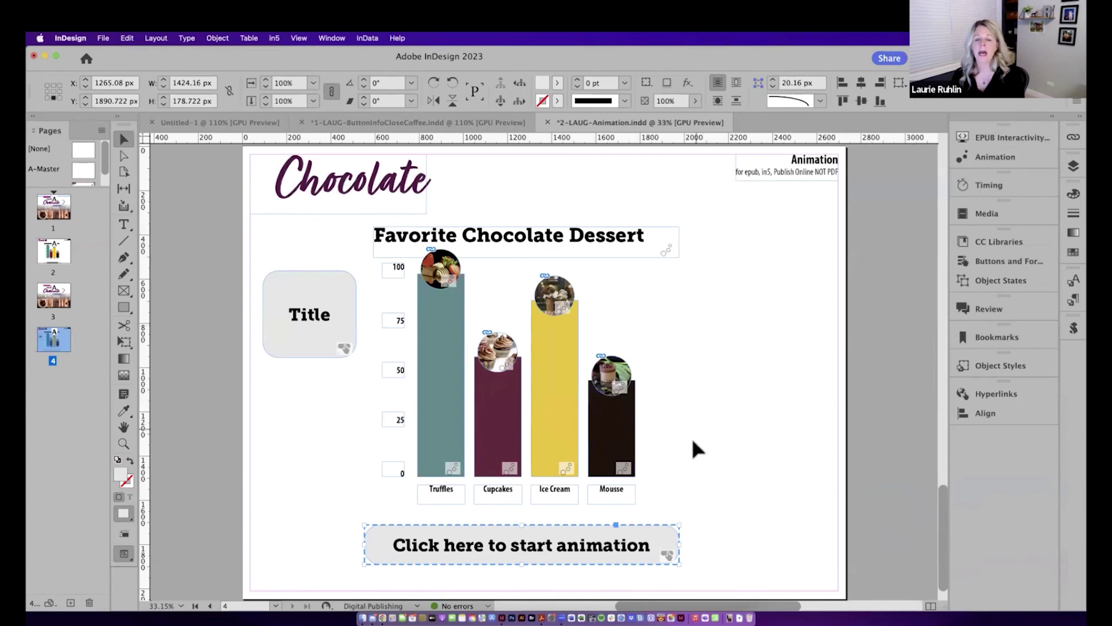
- Uncheck On Page Load for the chart's bars and photos, leaving On Release
{"action": "left_click_drag", "start_coordinate": [693, 442], "coordinate": [444, 269]}
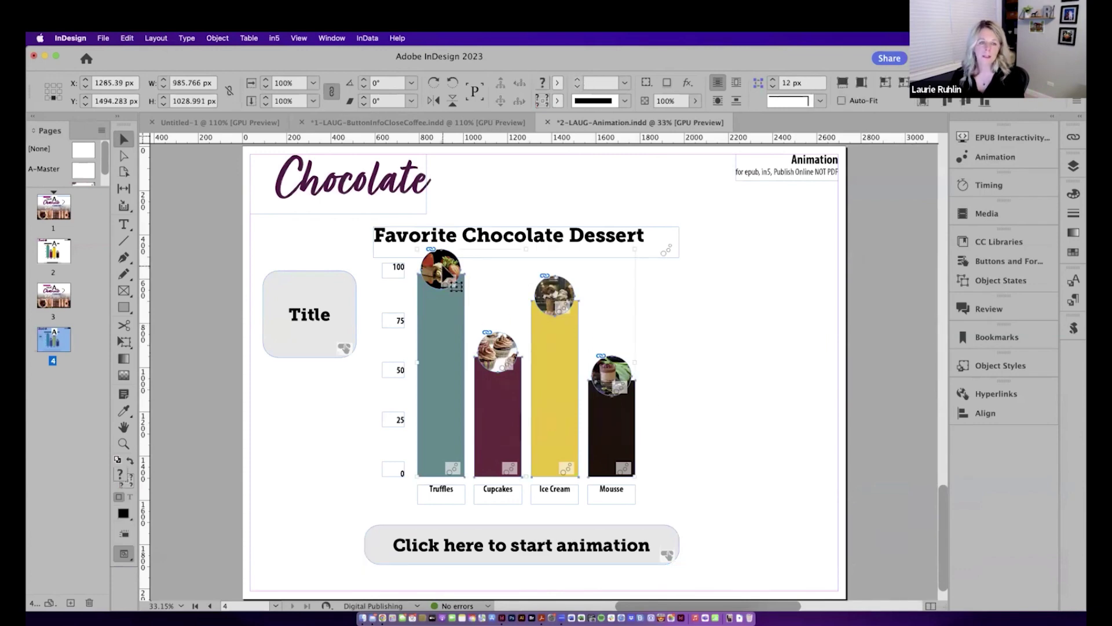
{"action": "left_click", "coordinate": [976, 161]}
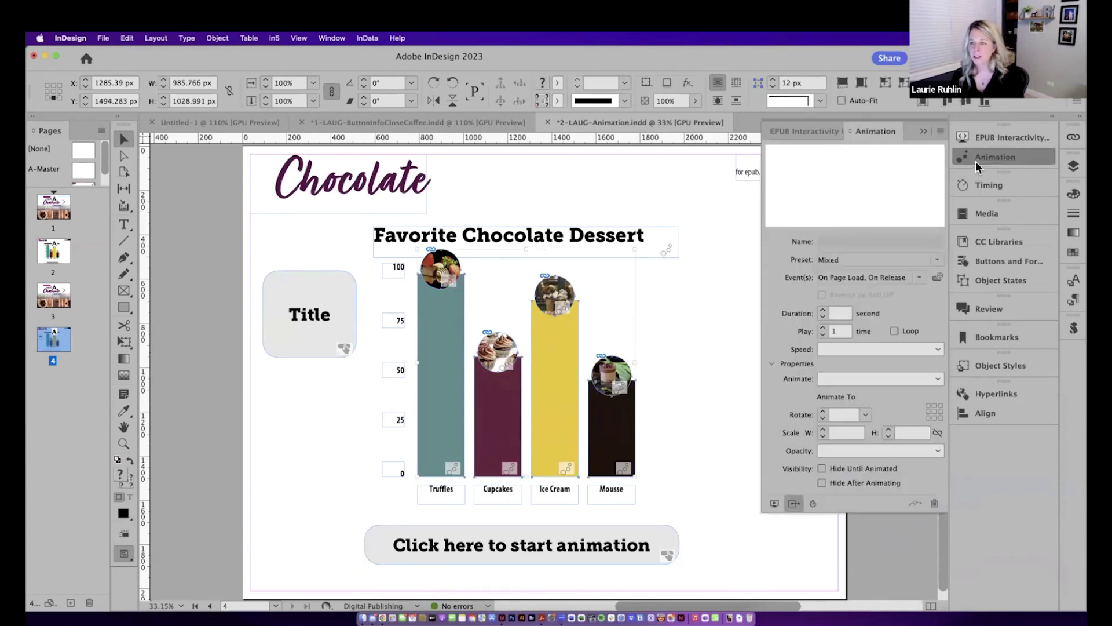
{"action": "left_click", "coordinate": [919, 281]}
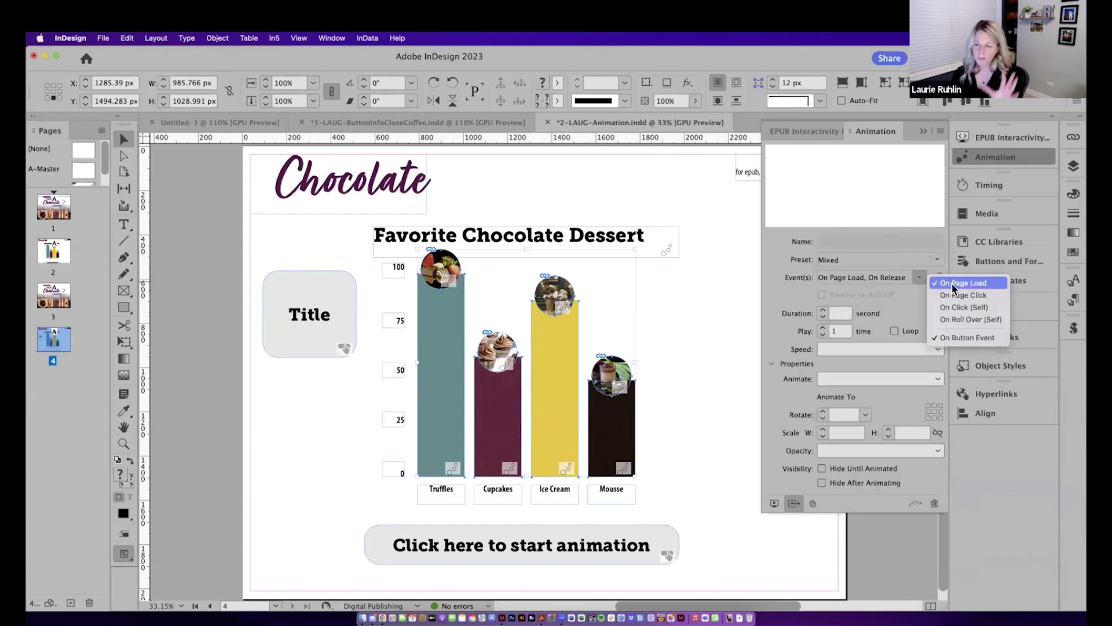
{"action": "left_click", "coordinate": [951, 283]}
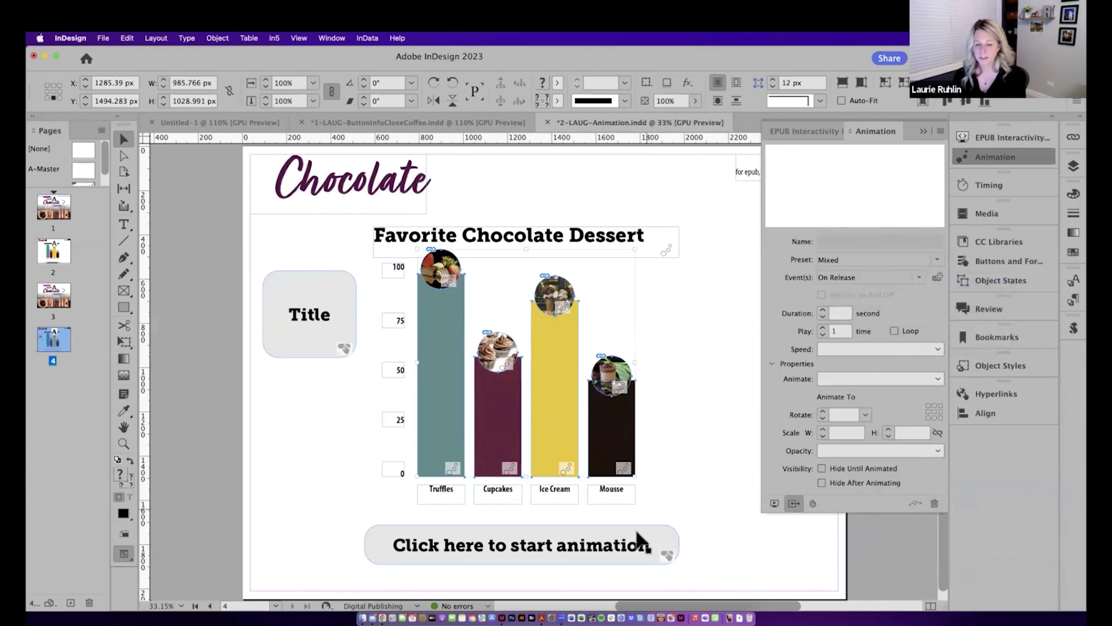
{"action": "left_click", "coordinate": [774, 502]}
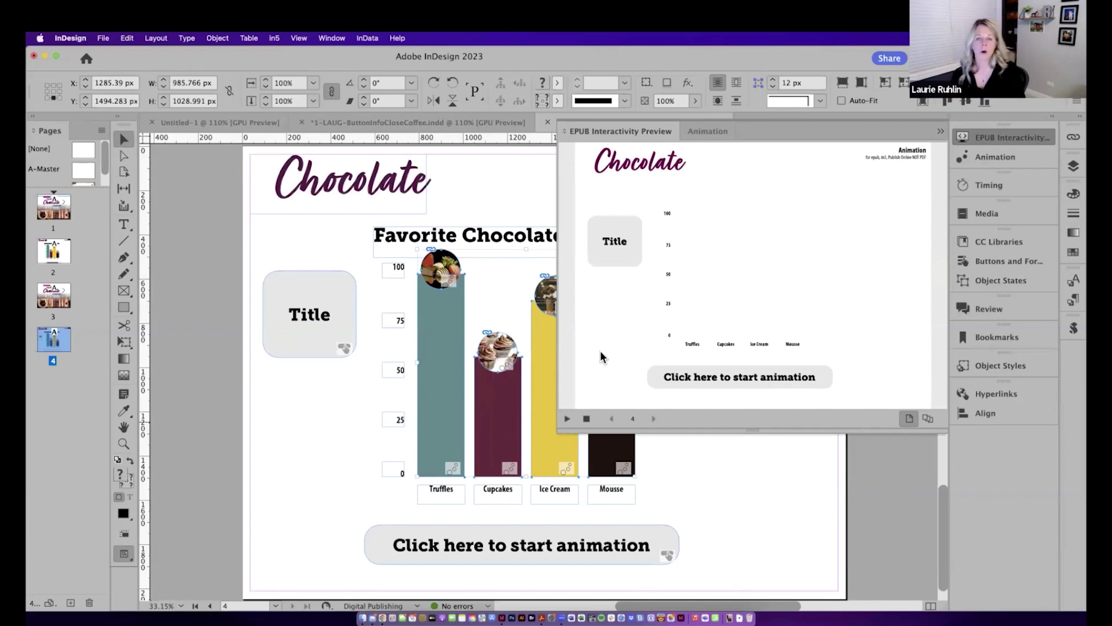
- In the preview, press Title and then 'Click here to start animation' to play both animations
{"action": "left_click", "coordinate": [608, 258]}
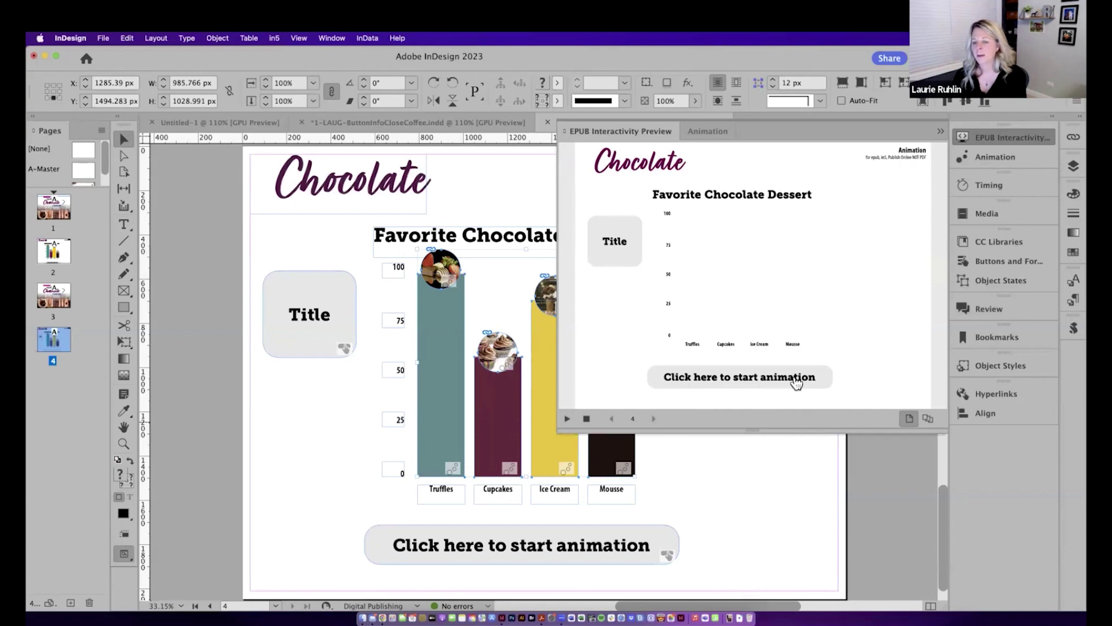
{"action": "left_click", "coordinate": [796, 382]}
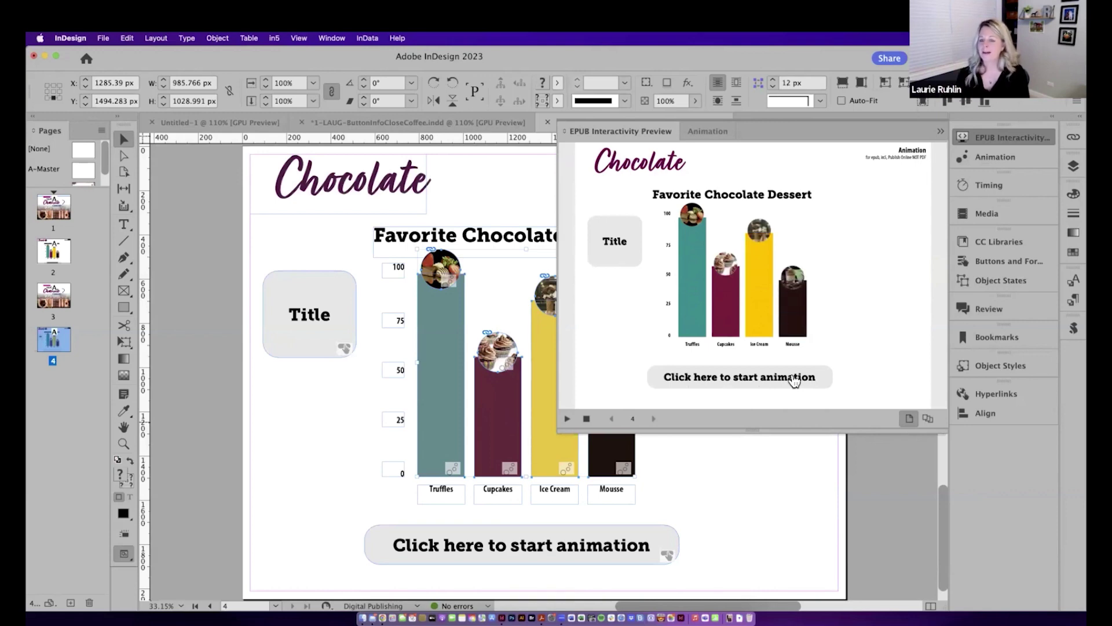
{"action": "left_click", "coordinate": [529, 528]}
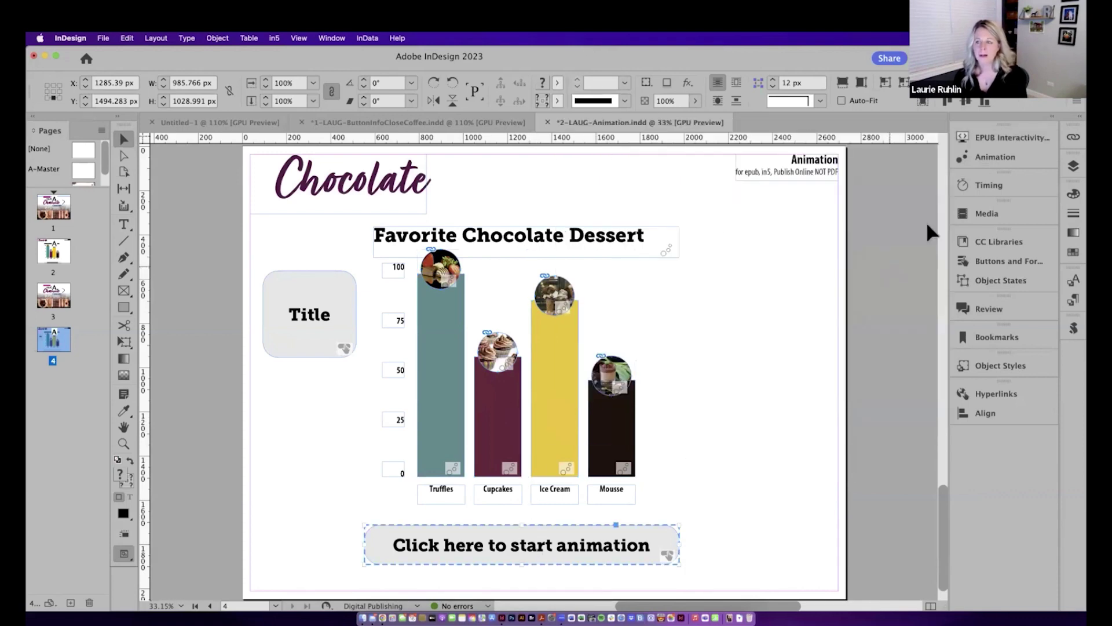
{"action": "left_click", "coordinate": [1002, 260]}
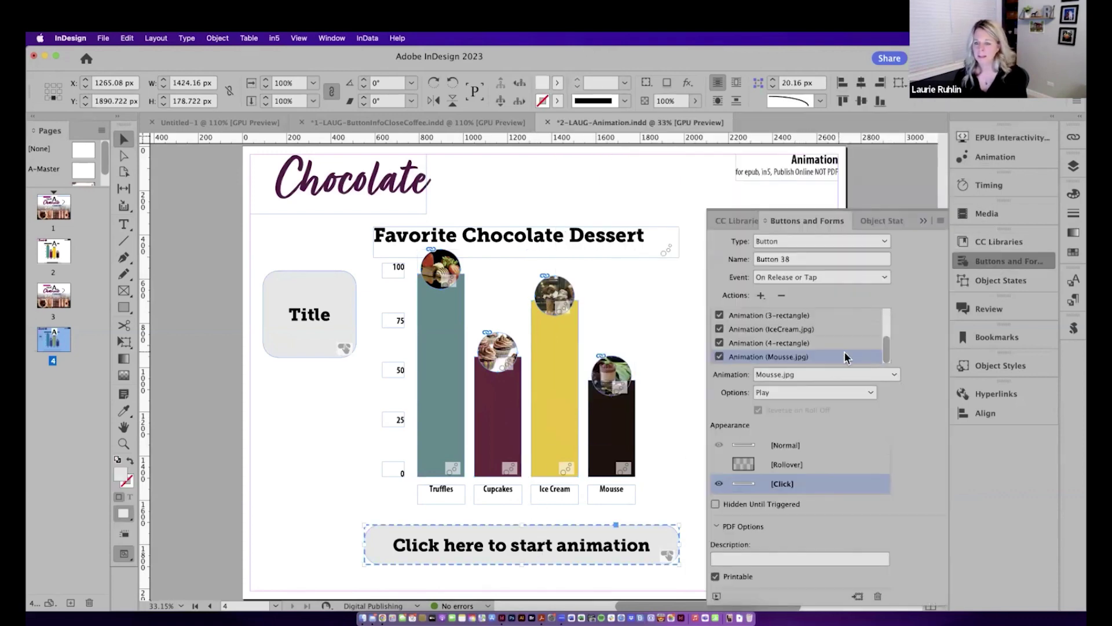
{"action": "scroll", "coordinate": [880, 348], "scroll_direction": "up", "scroll_amount": 2}
{"action": "scroll", "coordinate": [883, 359], "scroll_direction": "down", "scroll_amount": 2}
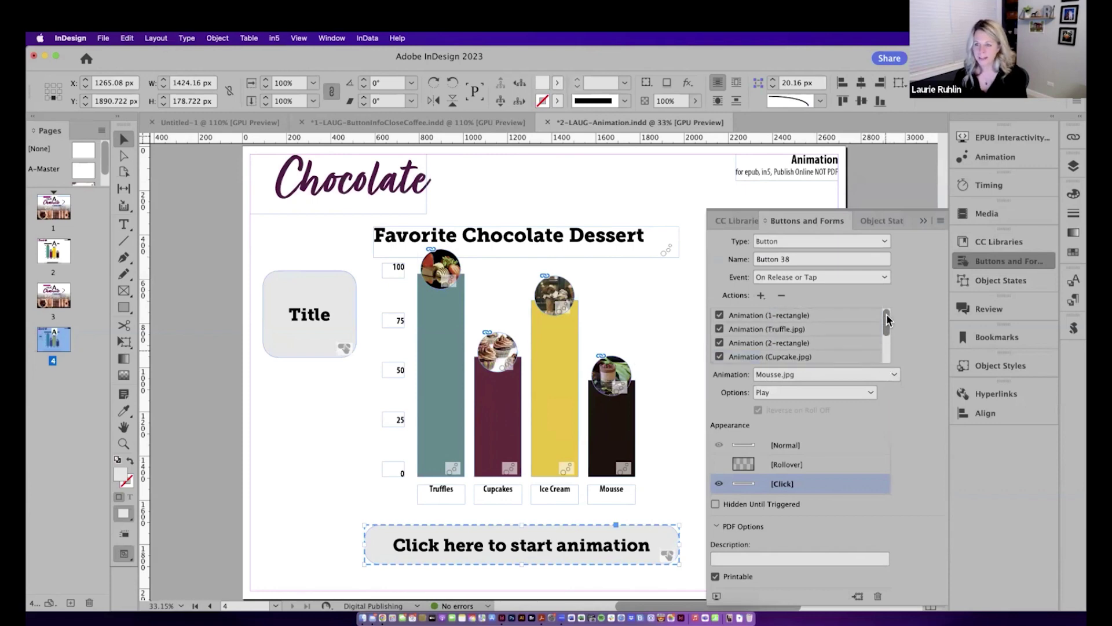
{"action": "left_click", "coordinate": [834, 226]}
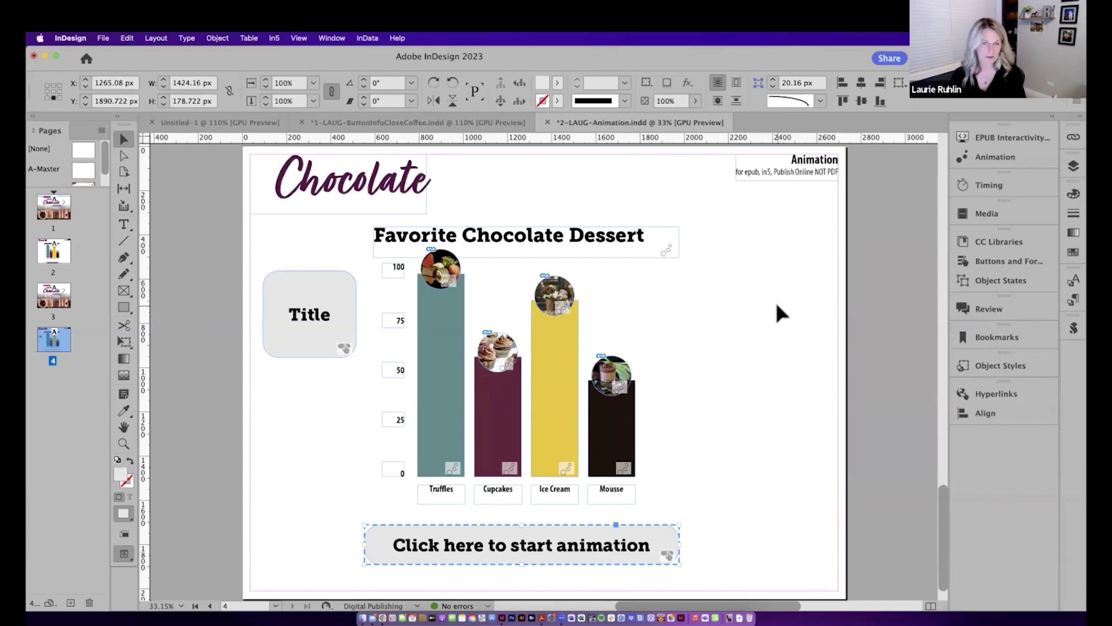
{"action": "left_click", "coordinate": [776, 328]}
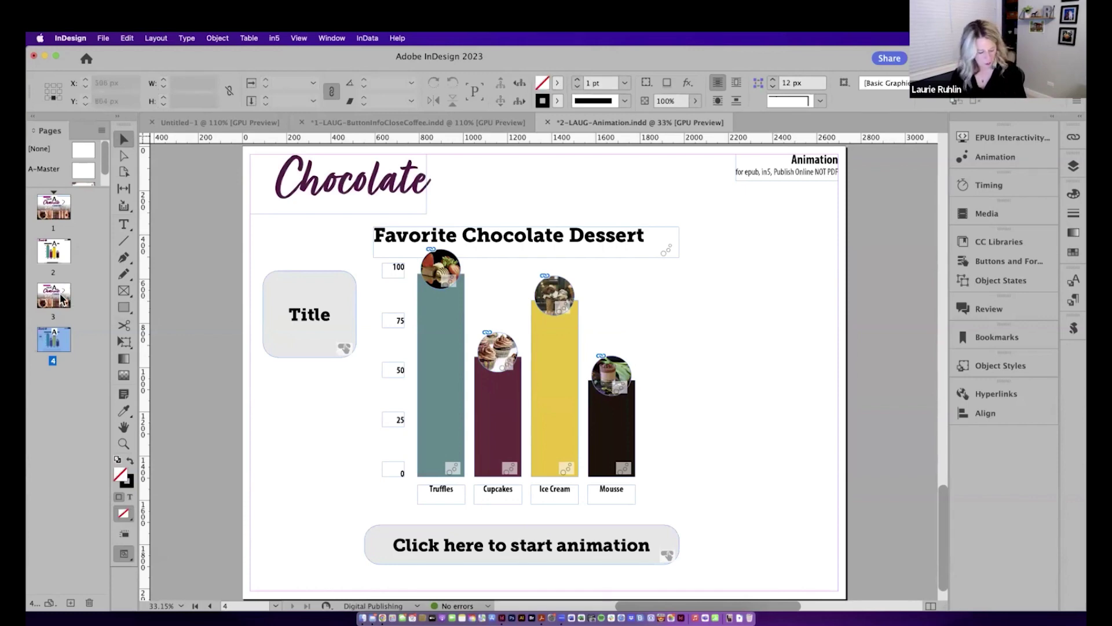
- Export the document as Adobe PDF (Interactive) named 2-LAUG-Animation2-.pdf
{"action": "key", "text": "super+e"}
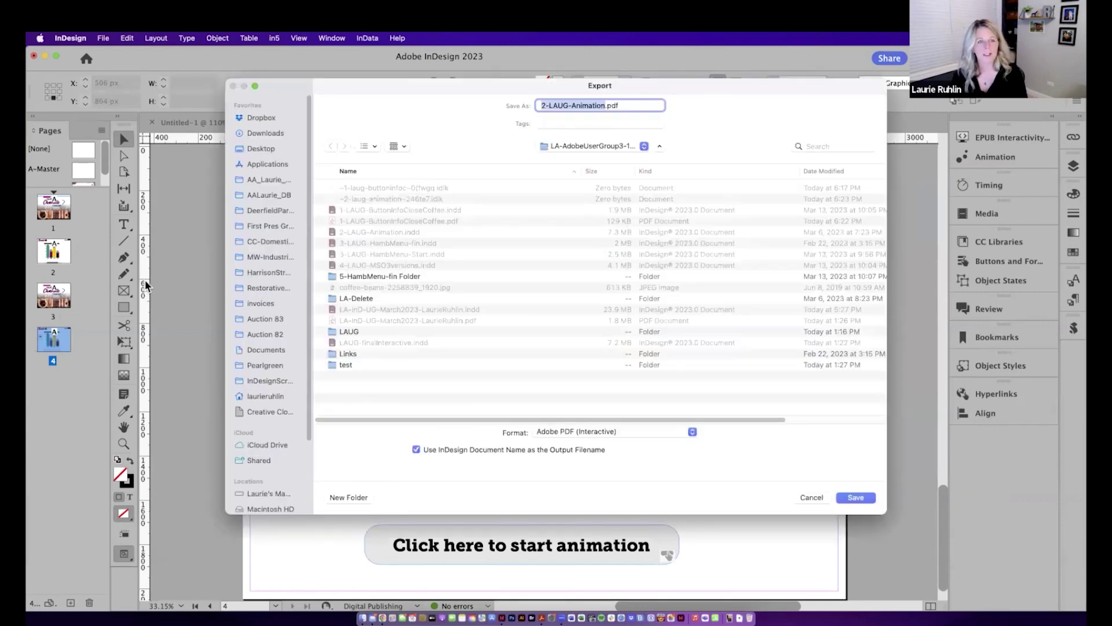
{"action": "key", "text": "Right"}
{"action": "type", "text": "2"}
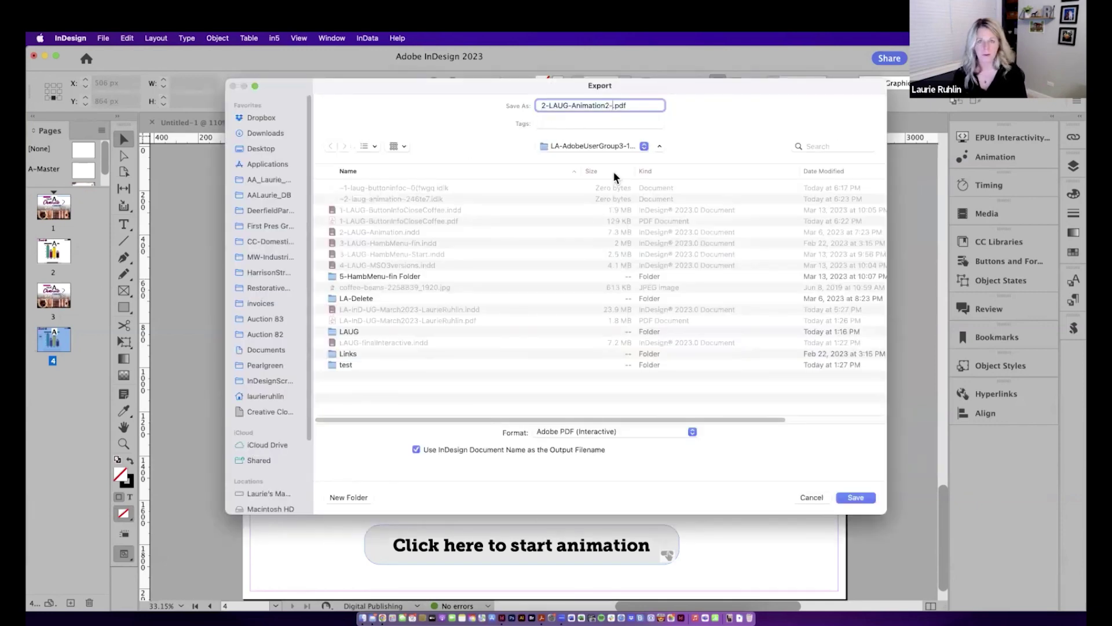
{"action": "left_click", "coordinate": [864, 498]}
{"action": "left_click", "coordinate": [747, 512]}
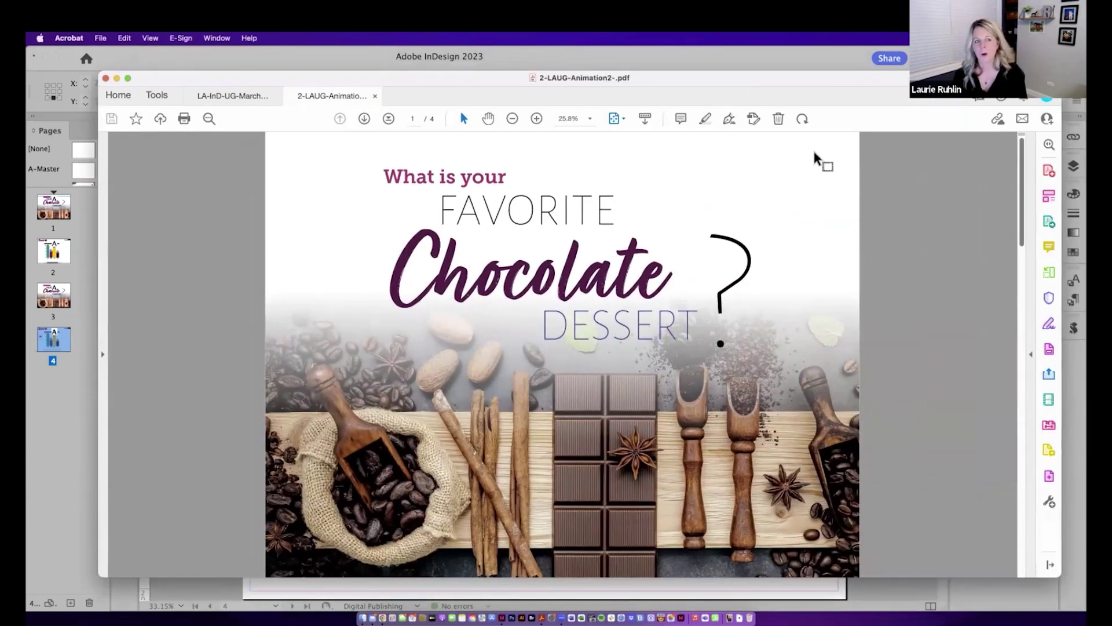
- Move to page 2 of 4, the Favorite Chocolate Dessert chart page, in Acrobat
{"action": "left_click", "coordinate": [364, 118]}
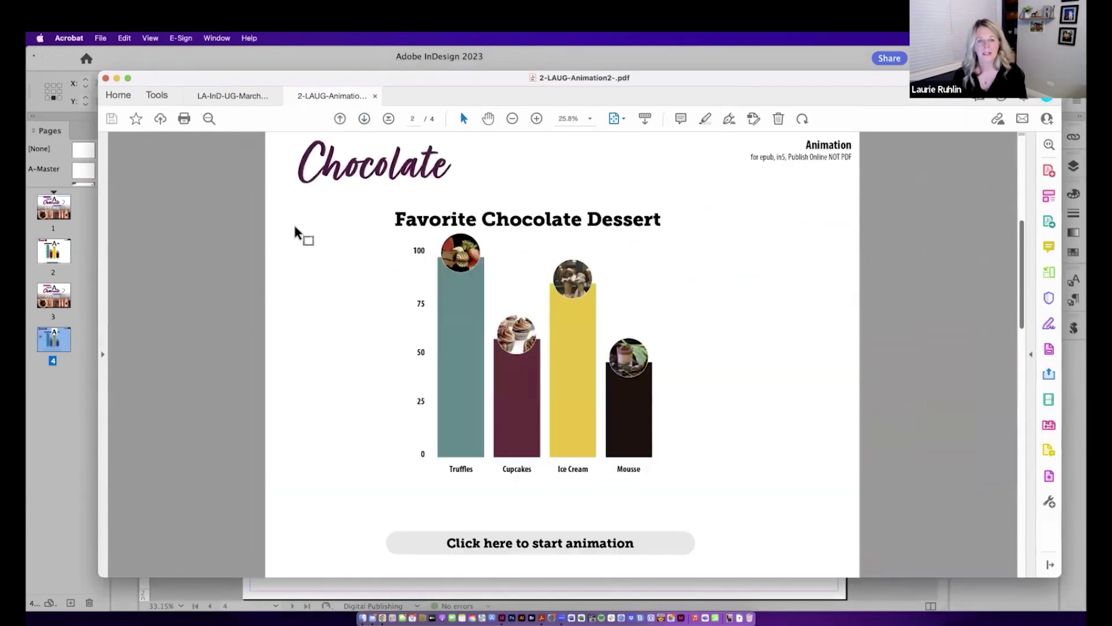